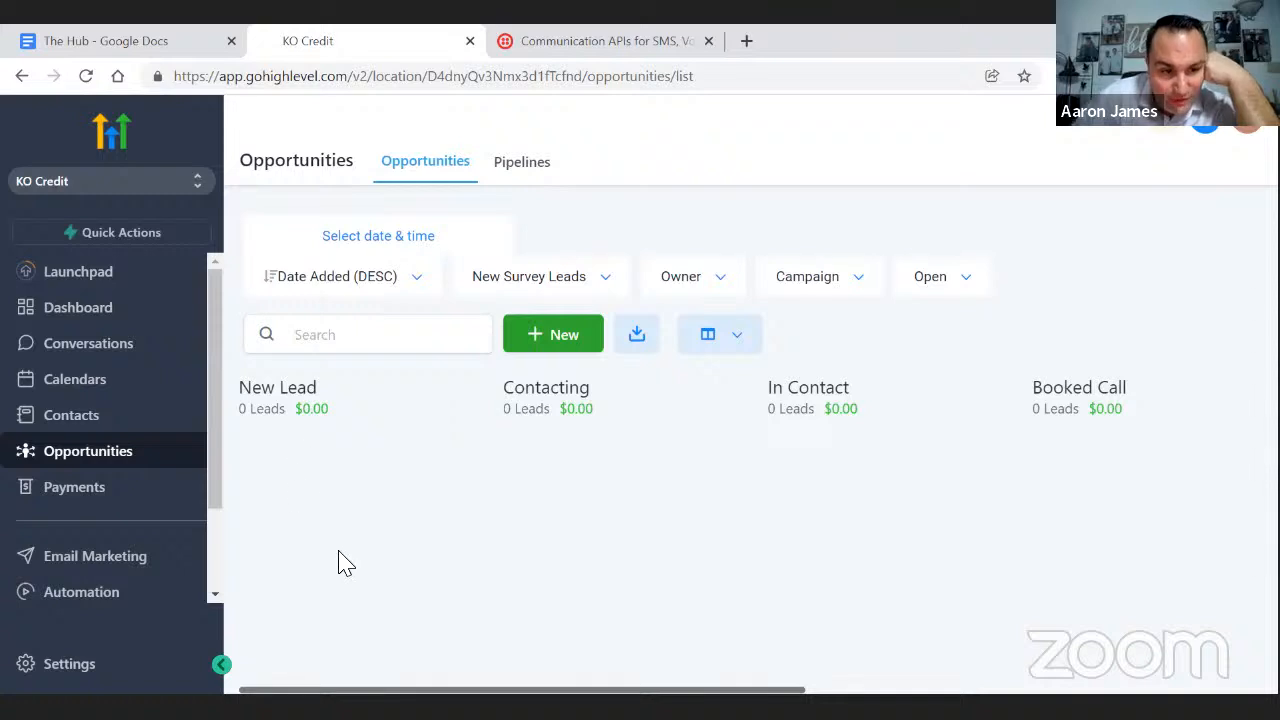
# - Leave the New Survey Leads pipeline and go to the Automation section's Workflows page
pyautogui.scroll(-2, 158, 494)
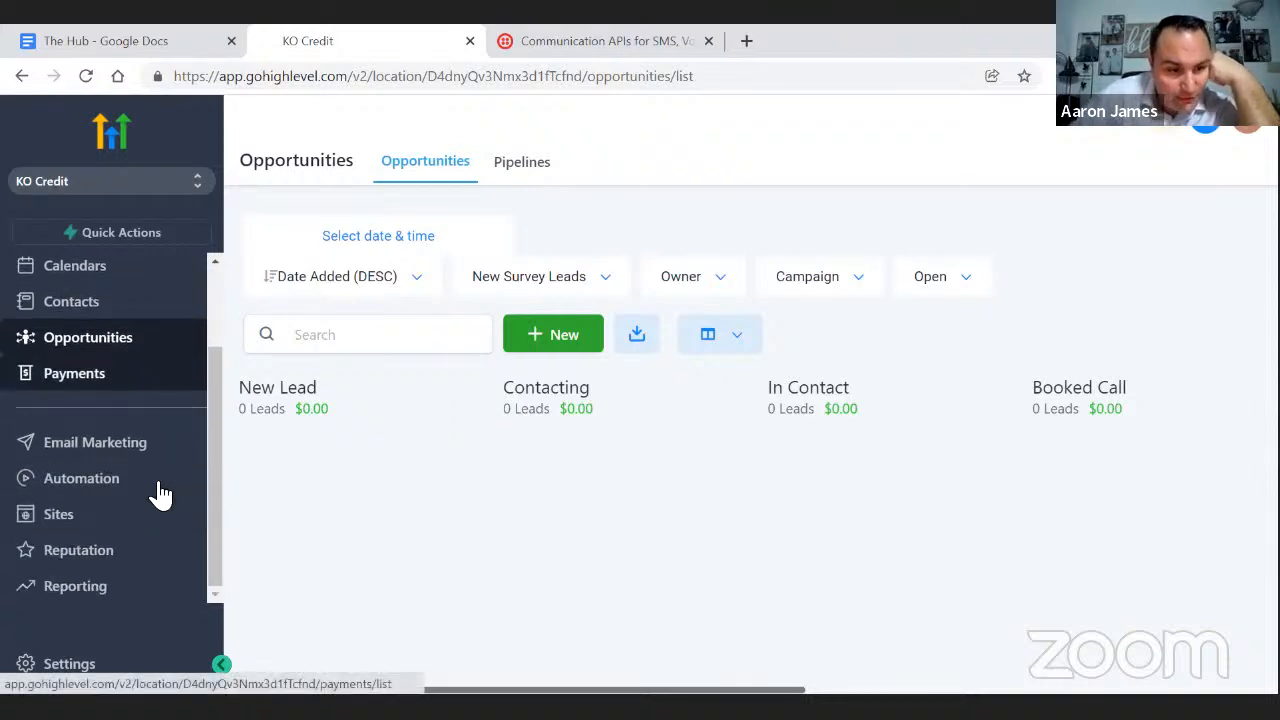
pyautogui.click(104, 487)
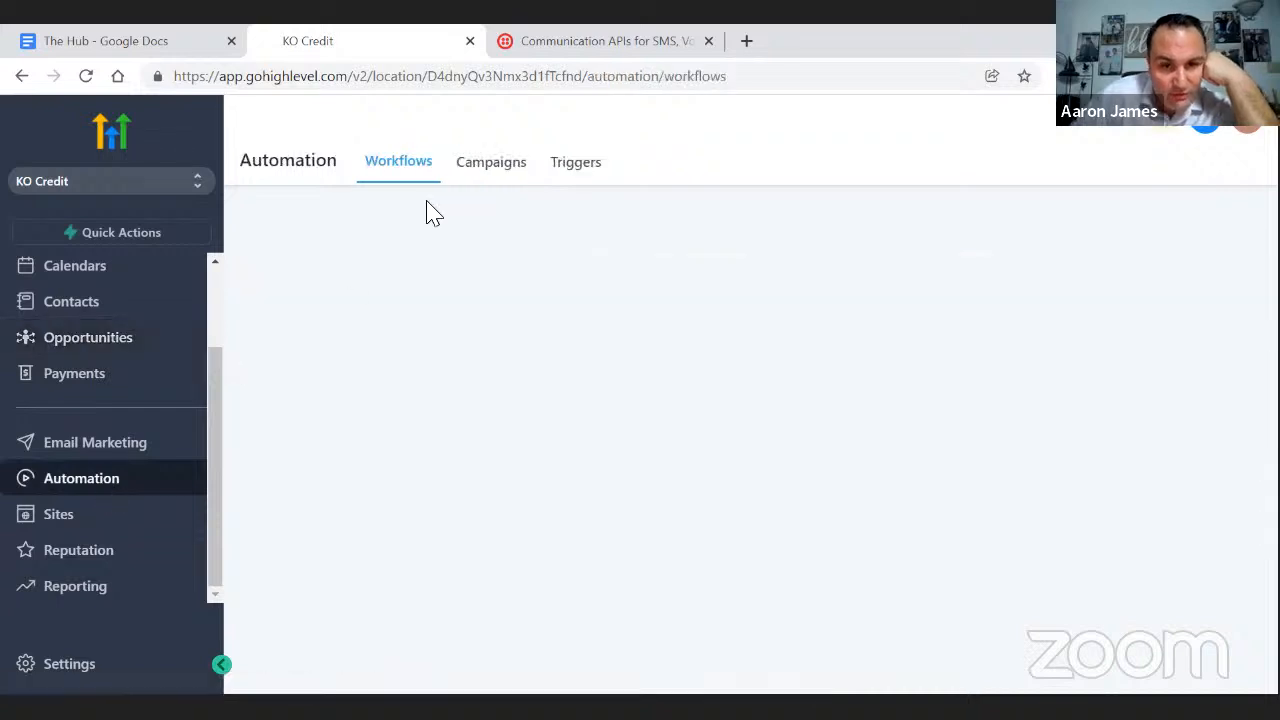
# - Show the Triggers list and expand the Survey folder to reveal its three triggers
pyautogui.click(575, 168)
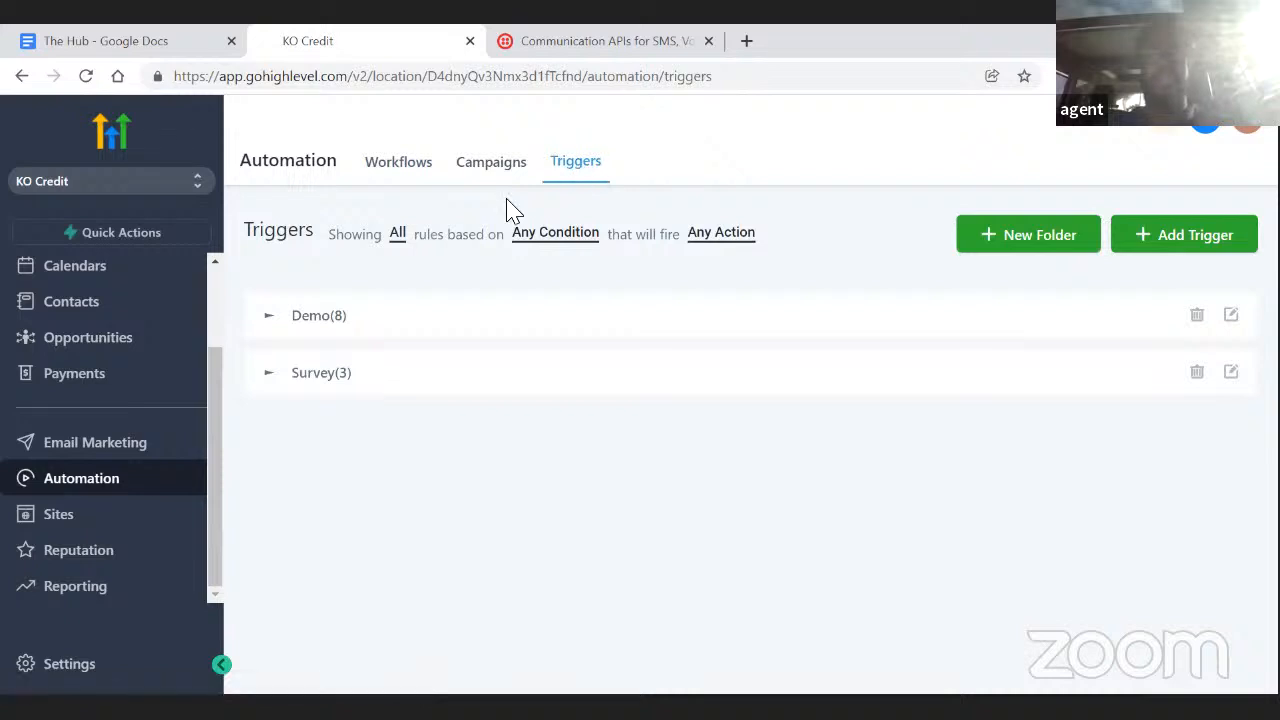
pyautogui.click(320, 378)
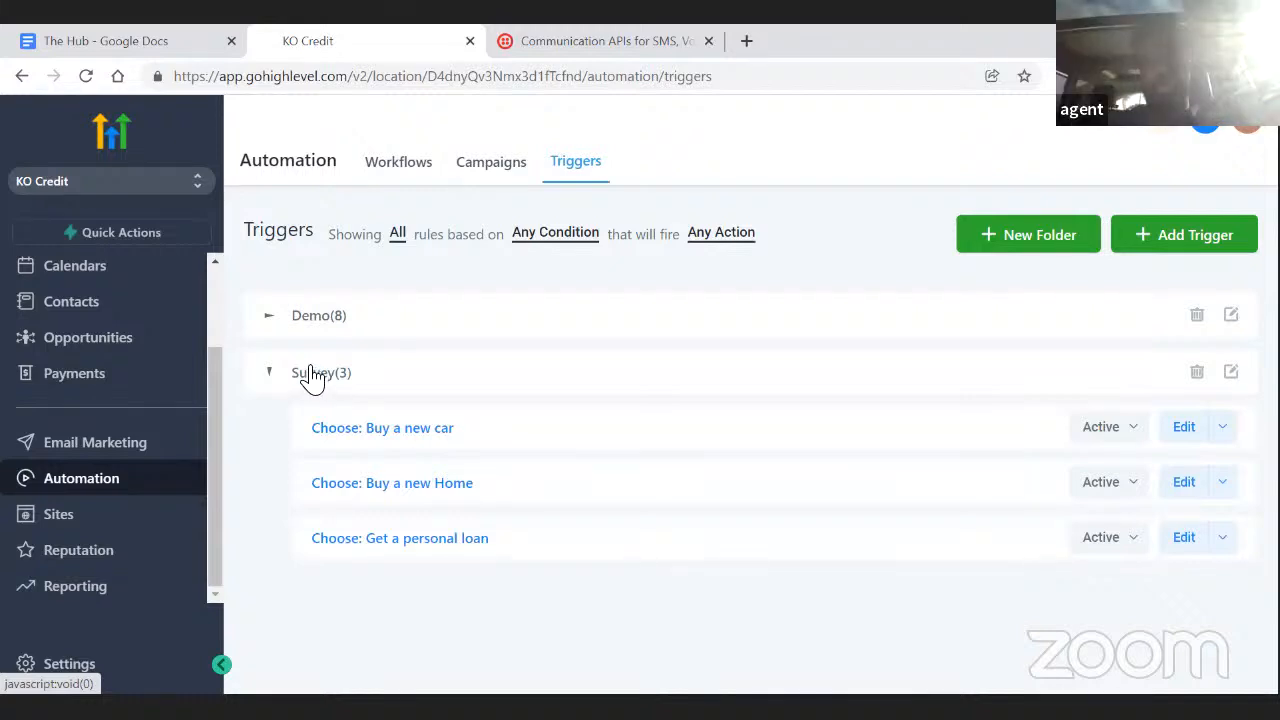
# - Create a trigger named 'Any New Survey Lead' in the Survey folder and save it
pyautogui.click(1187, 256)
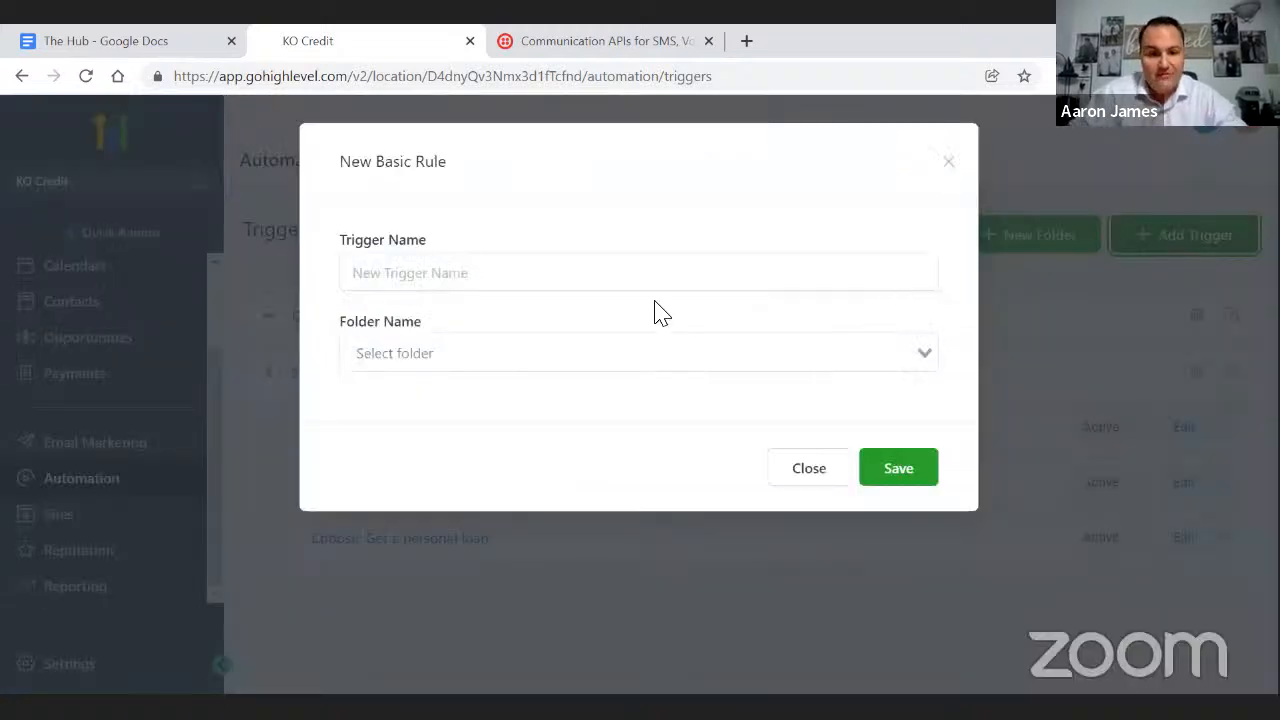
pyautogui.click(452, 282)
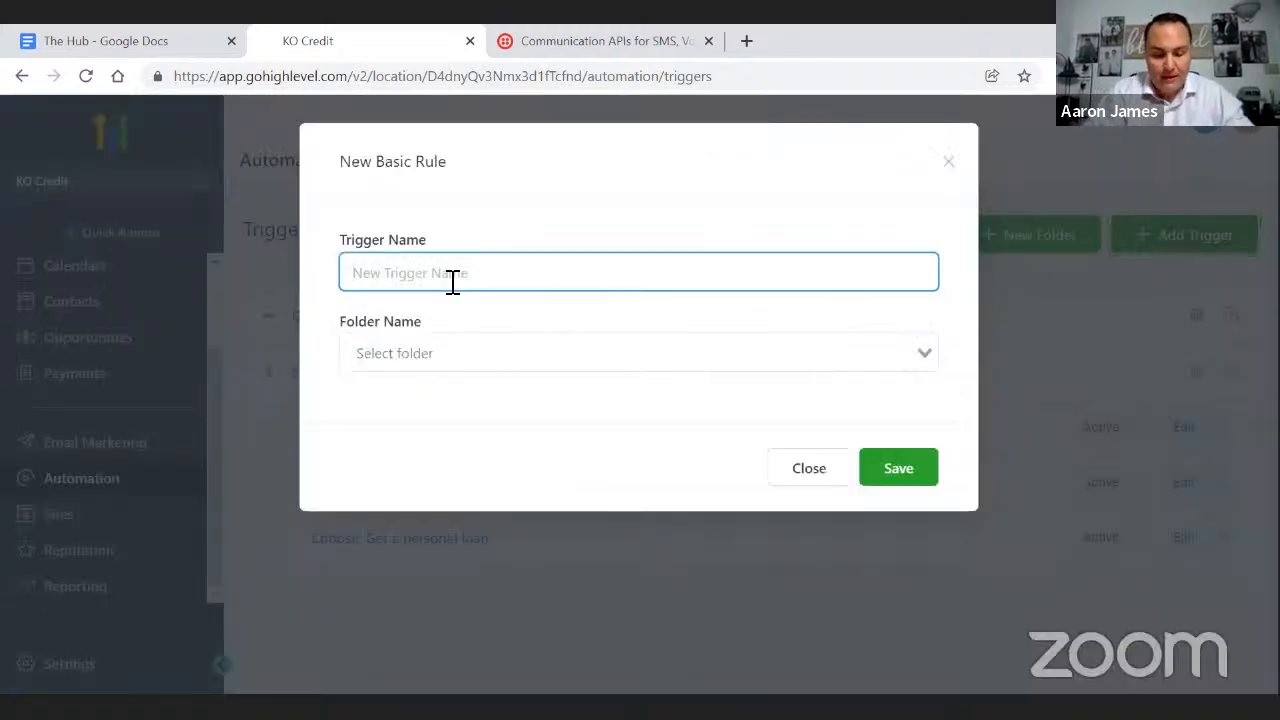
pyautogui.write('ANy New Survey Lead')
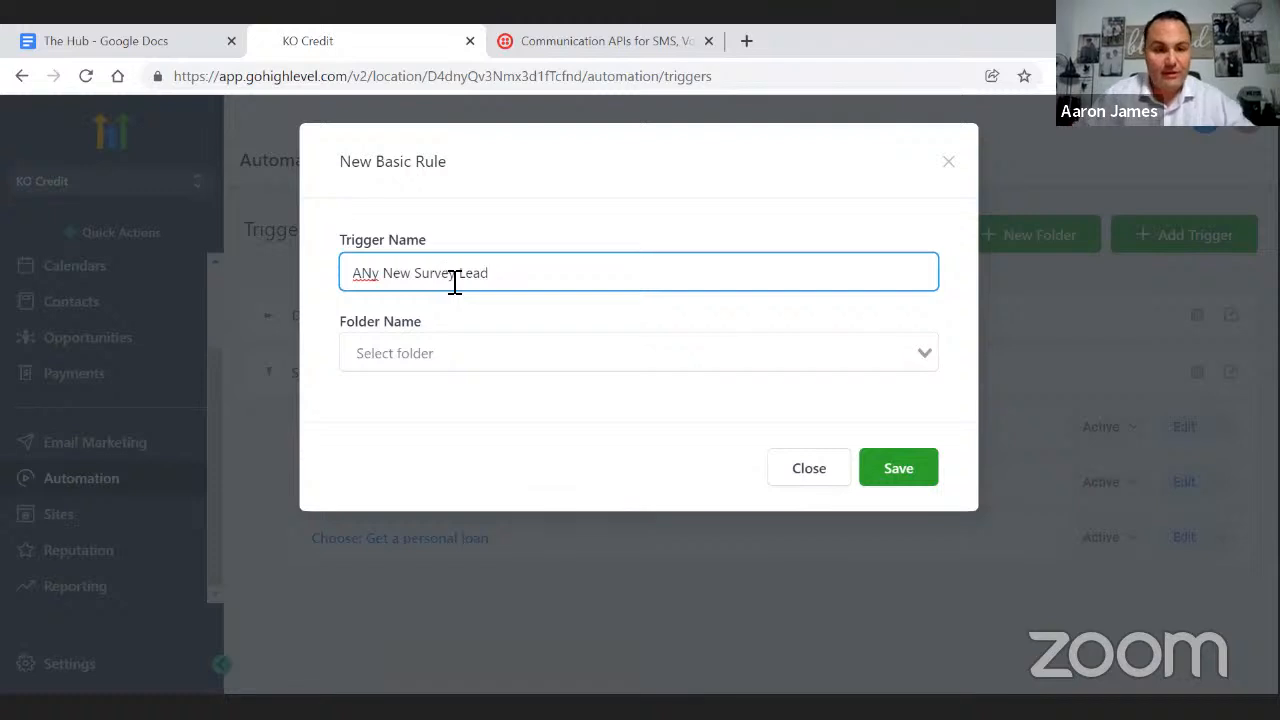
pyautogui.click(372, 270)
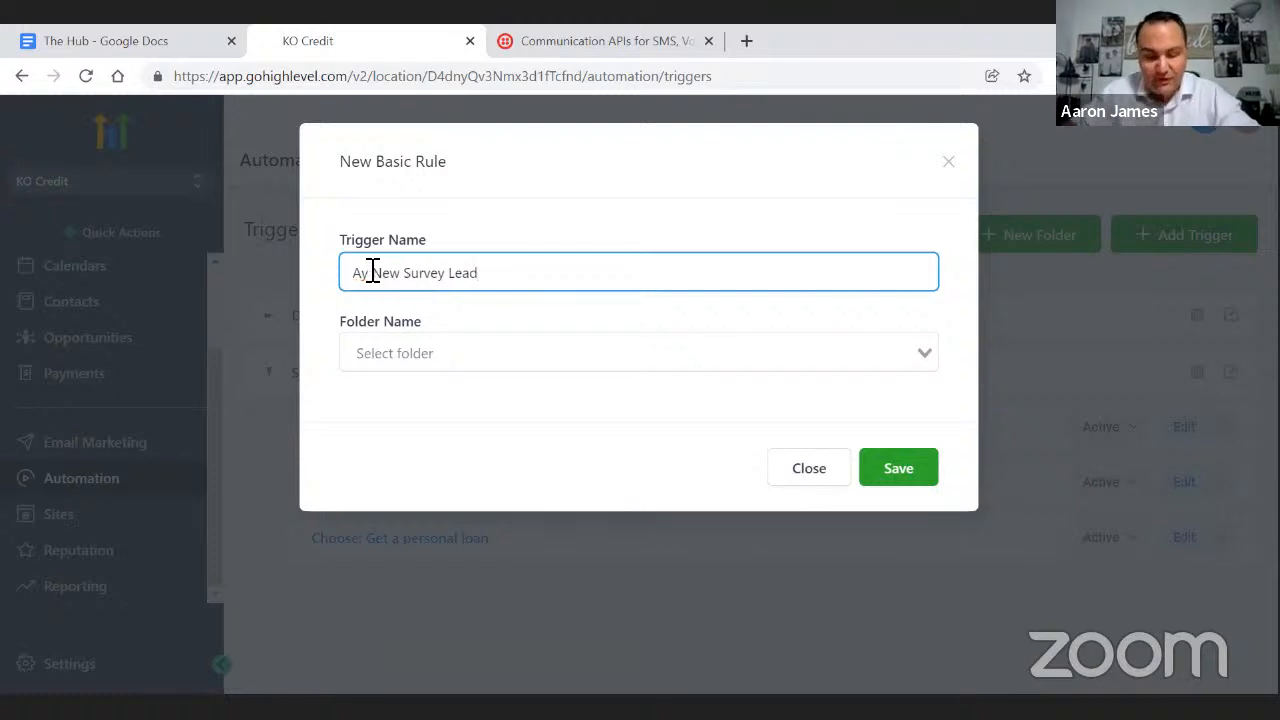
pyautogui.press('BackSpace')
pyautogui.write('n')
pyautogui.click(437, 352)
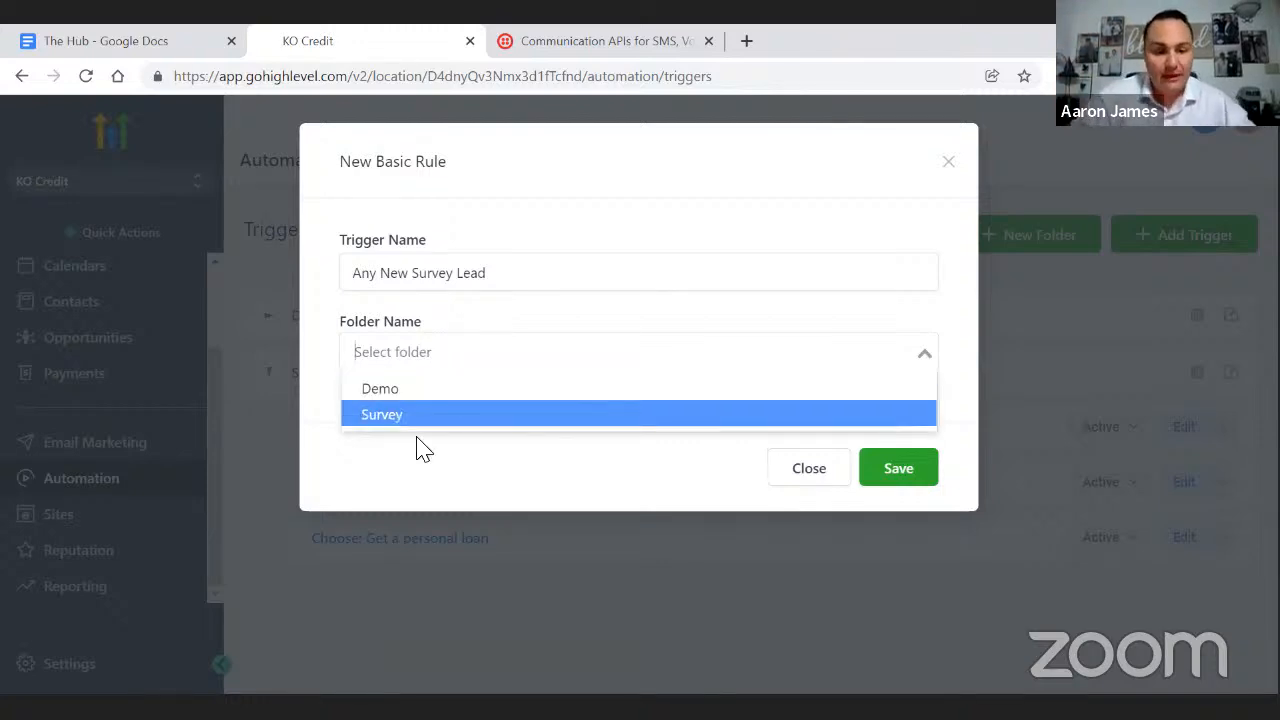
pyautogui.click(395, 420)
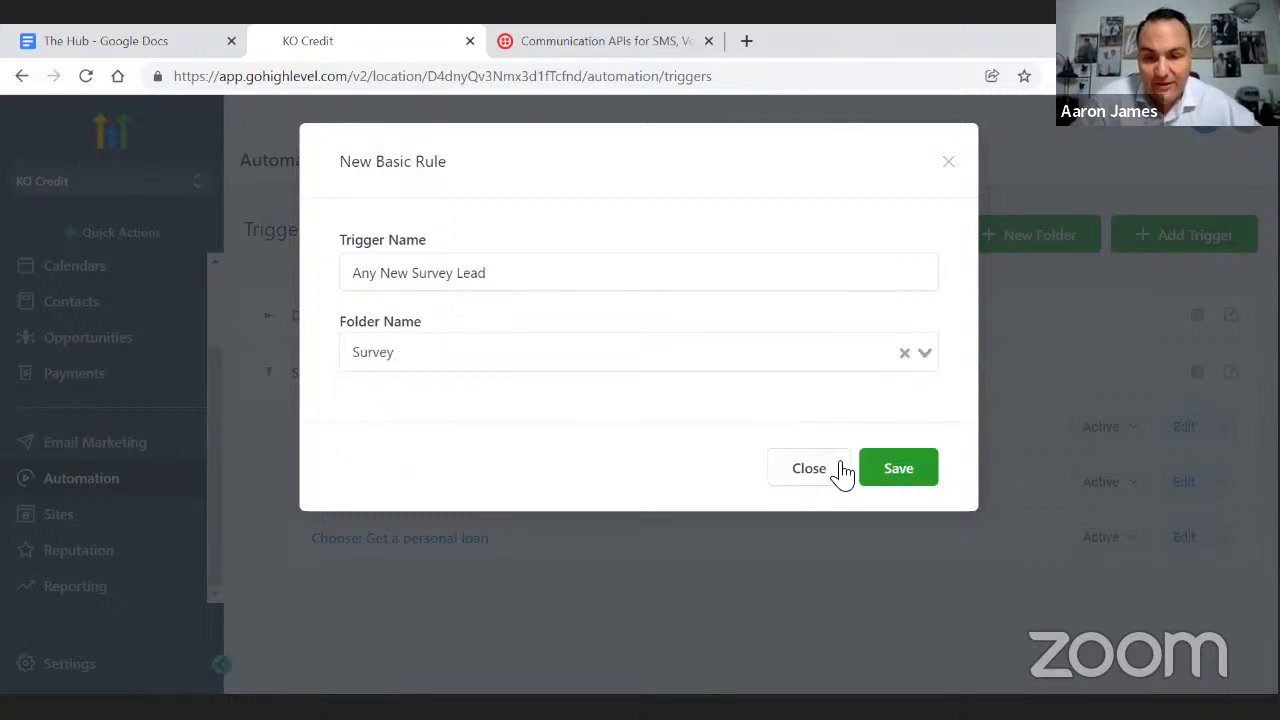
pyautogui.click(897, 467)
pyautogui.click(492, 477)
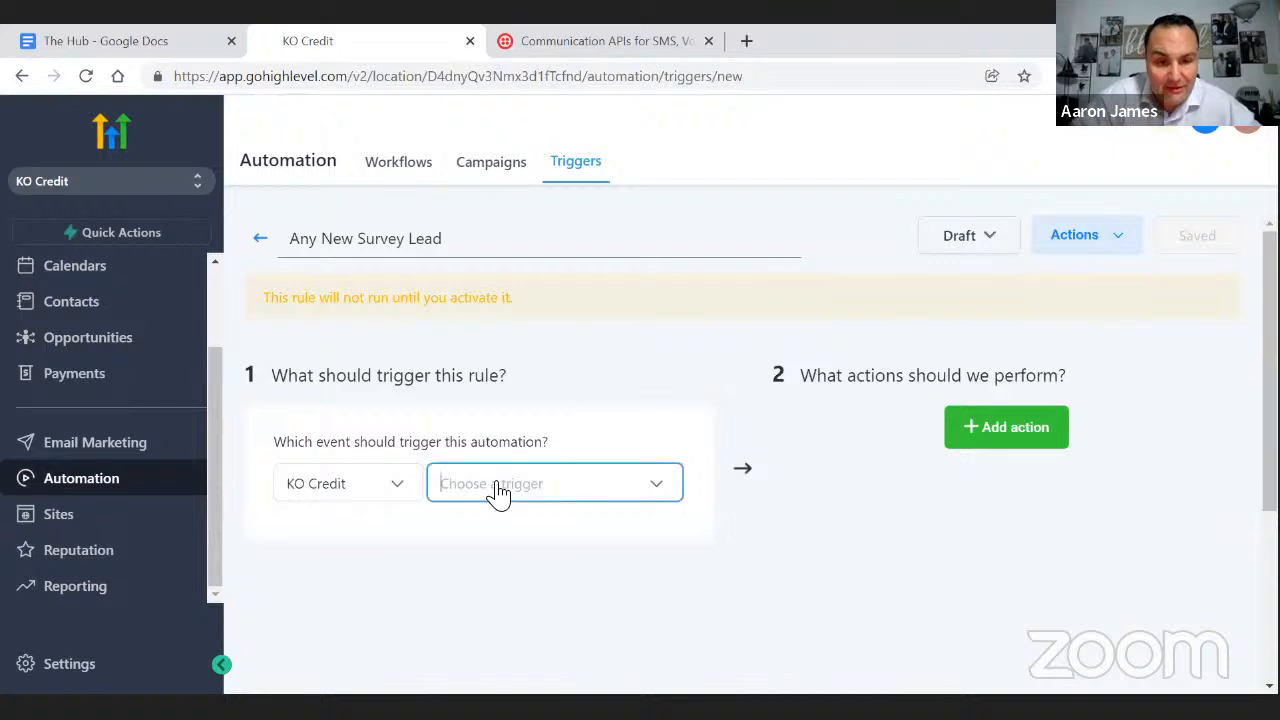
# - Set the trigger event to Survey Submitted, filtered so the survey is Credit Repair Inquiry
pyautogui.scroll(-4, 528, 457)
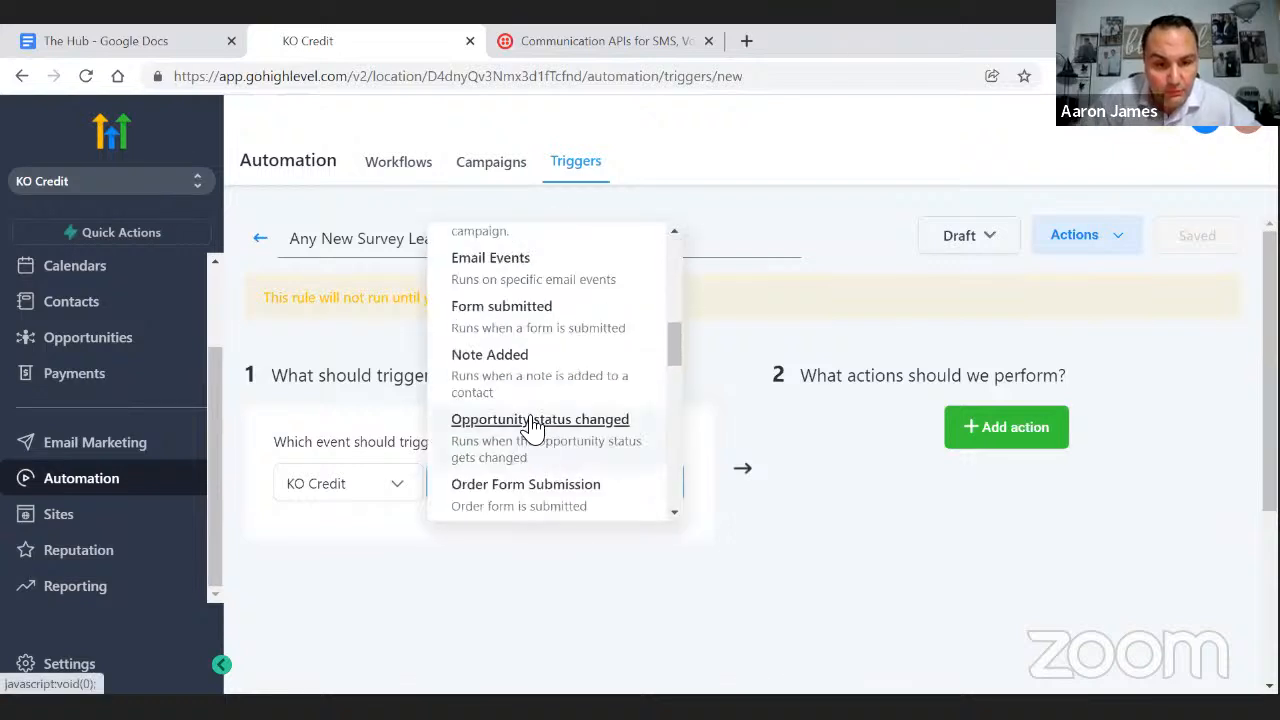
pyautogui.scroll(-2, 532, 427)
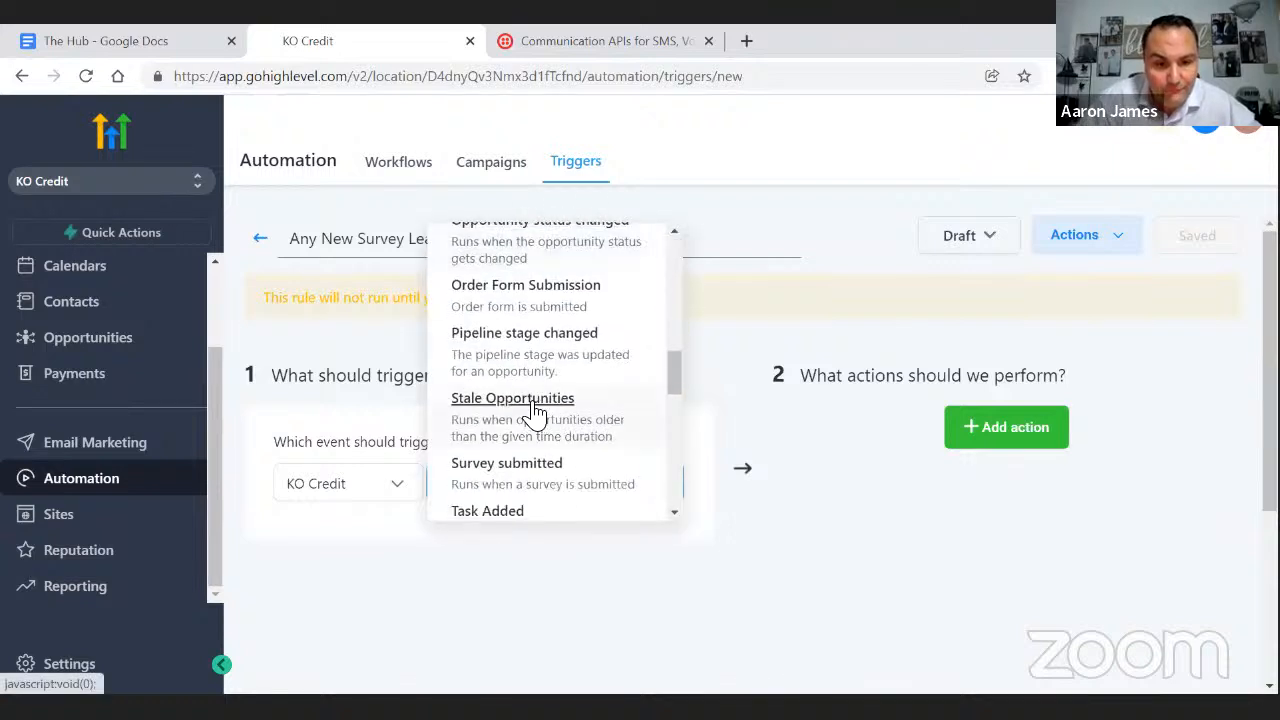
pyautogui.click(531, 476)
pyautogui.scroll(-1, 675, 365)
pyautogui.scroll(-3, 675, 365)
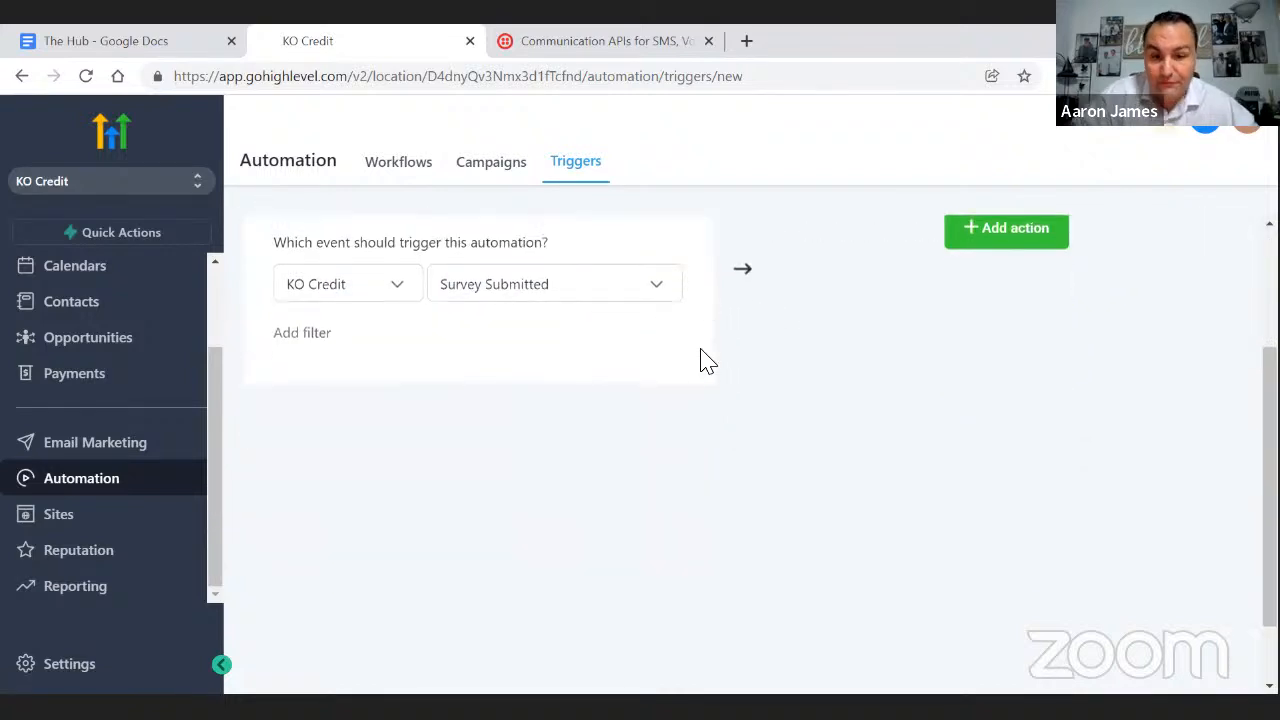
pyautogui.click(316, 336)
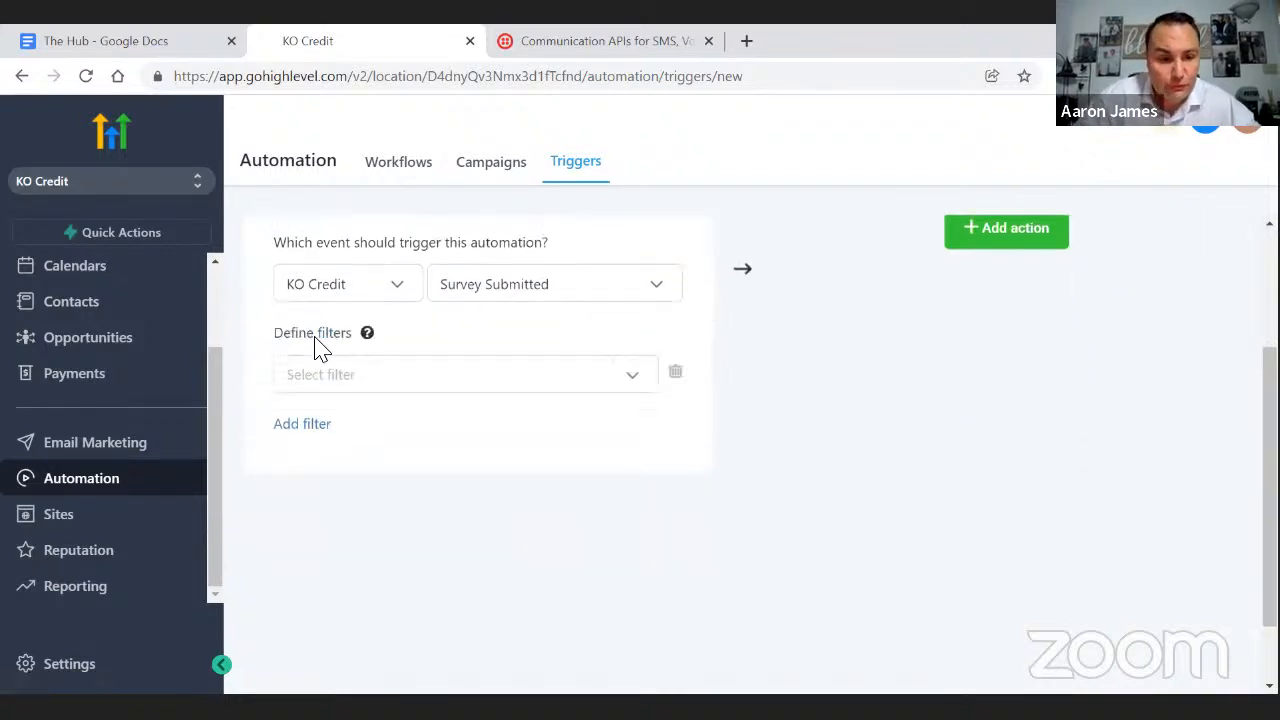
pyautogui.click(334, 372)
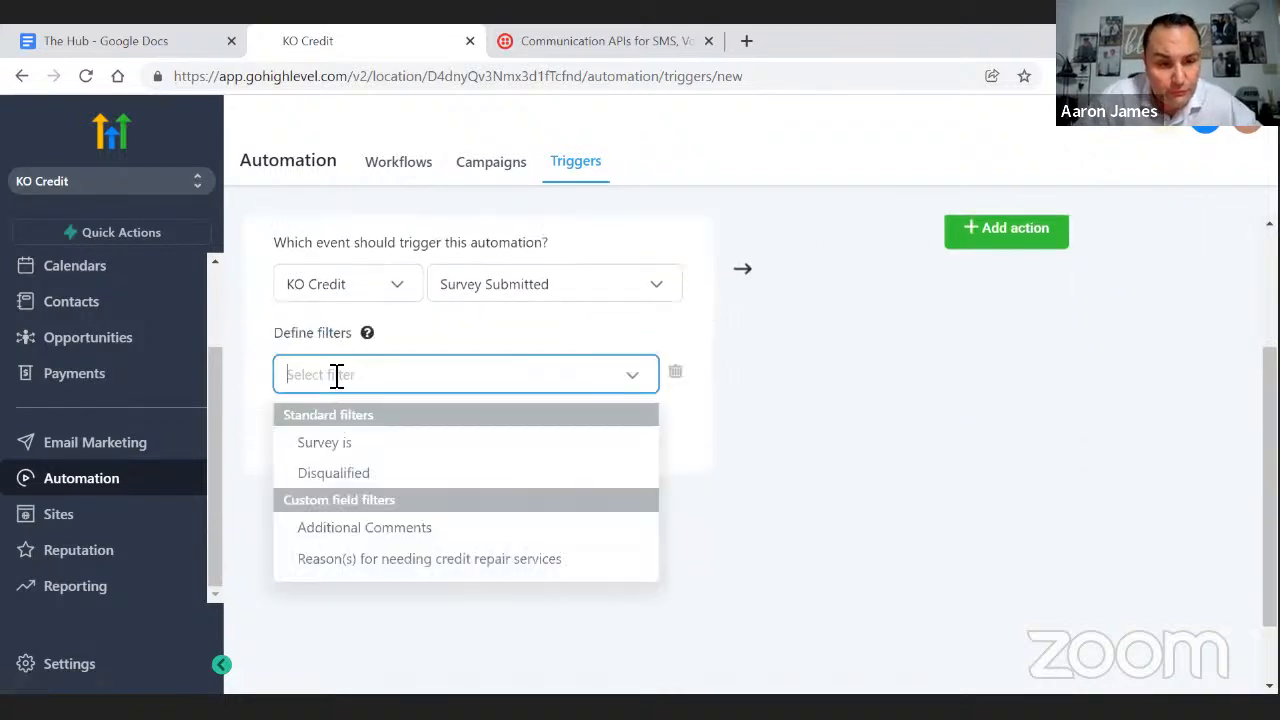
pyautogui.click(320, 440)
pyautogui.click(514, 372)
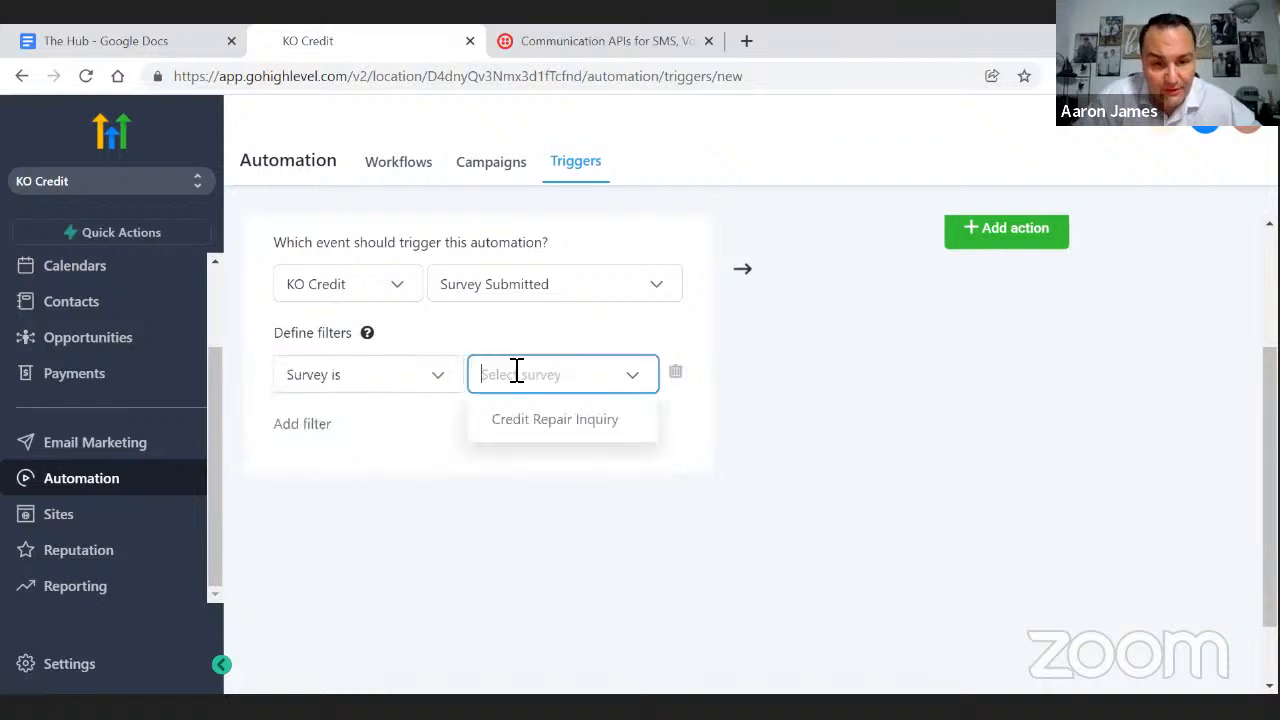
pyautogui.click(520, 428)
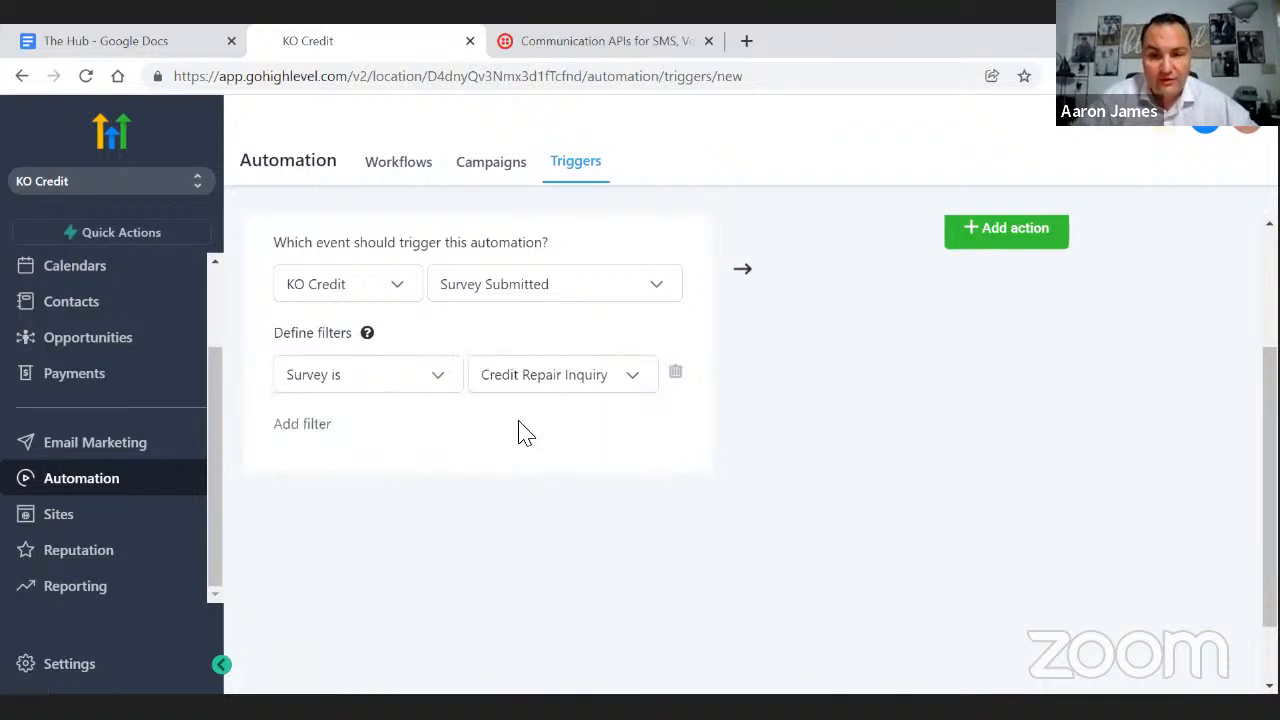
pyautogui.scroll(2, 752, 414)
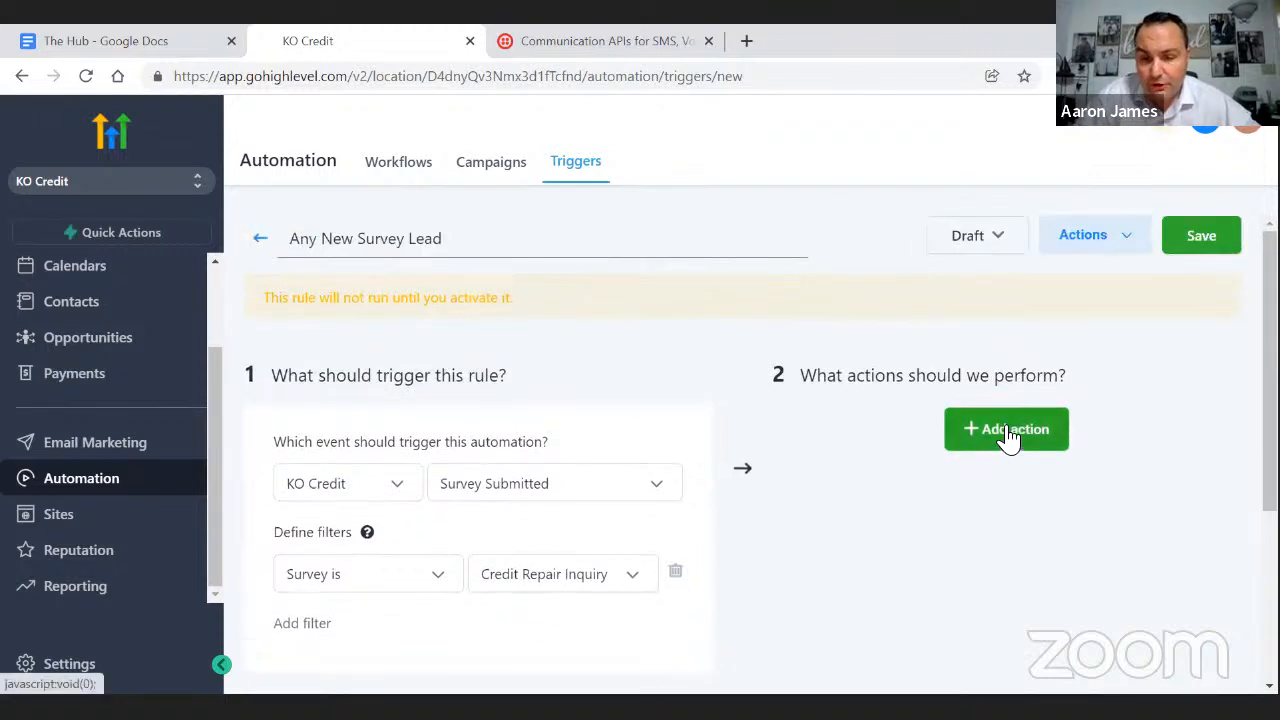
# - Add an Add / Update Opportunity action in the New Survey Leads pipeline at stage New Lead
pyautogui.click(1008, 434)
pyautogui.click(1011, 494)
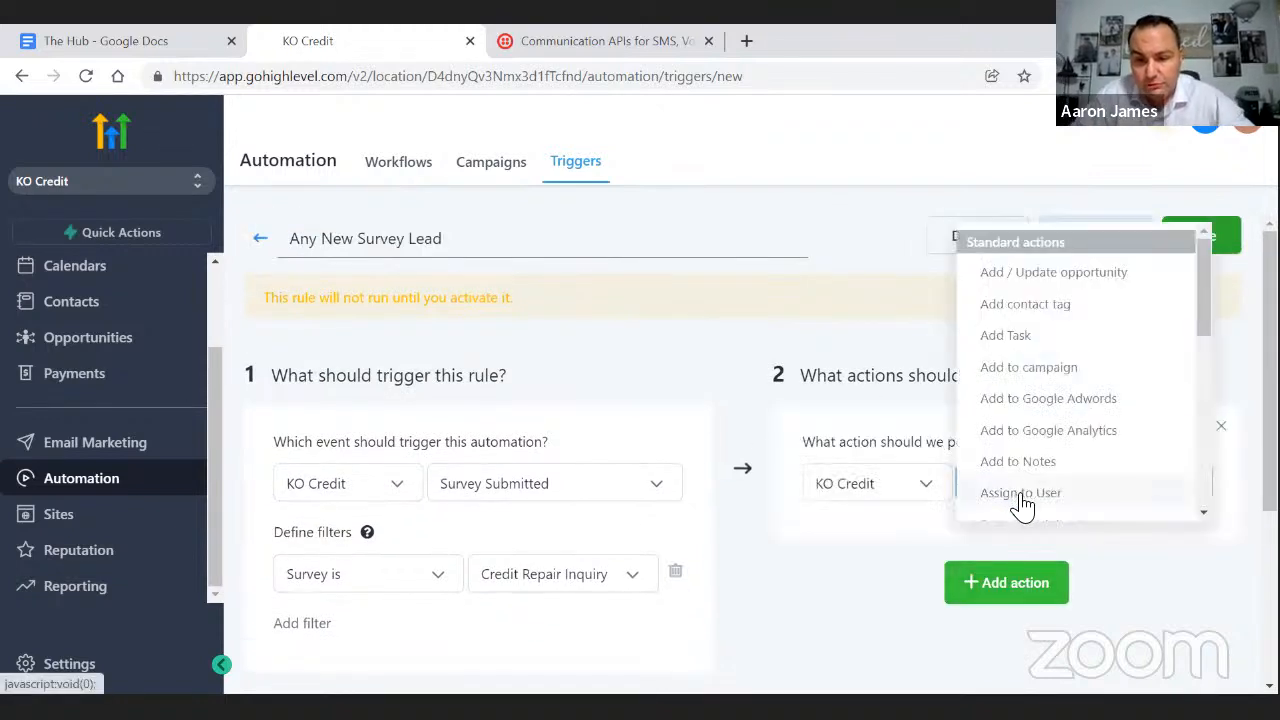
pyautogui.click(1085, 280)
pyautogui.scroll(-2, 1077, 371)
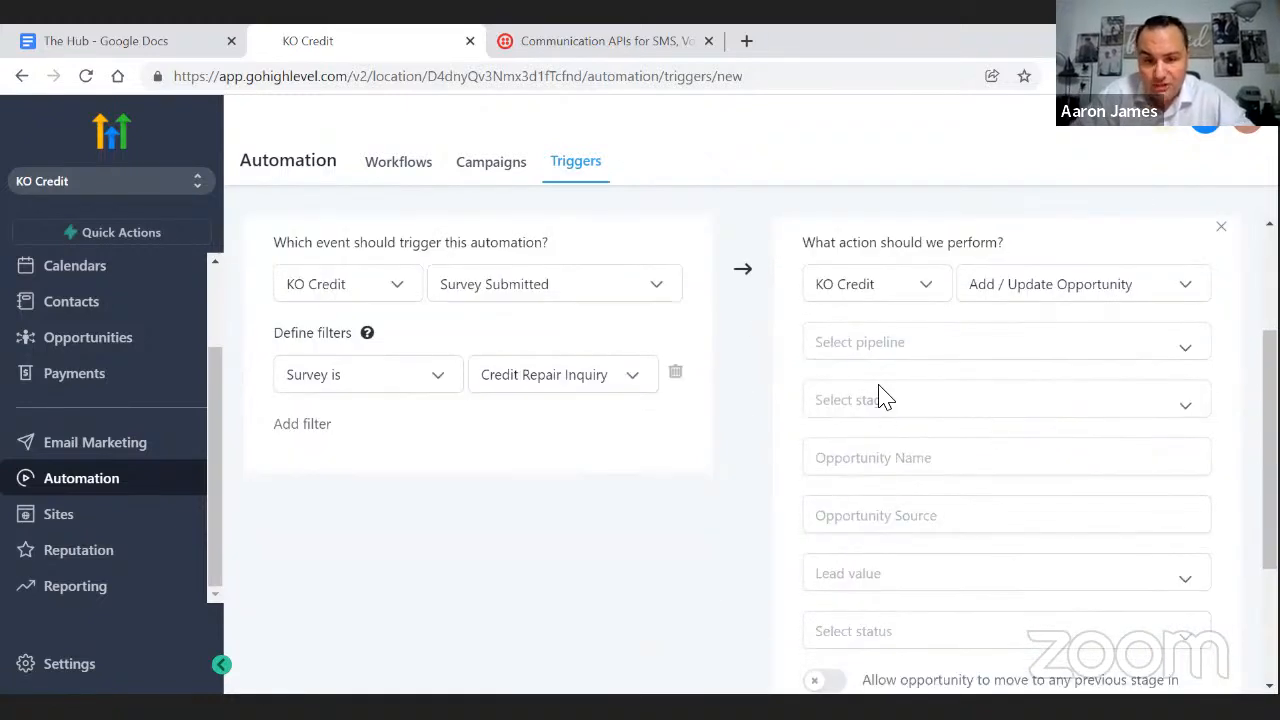
pyautogui.click(868, 342)
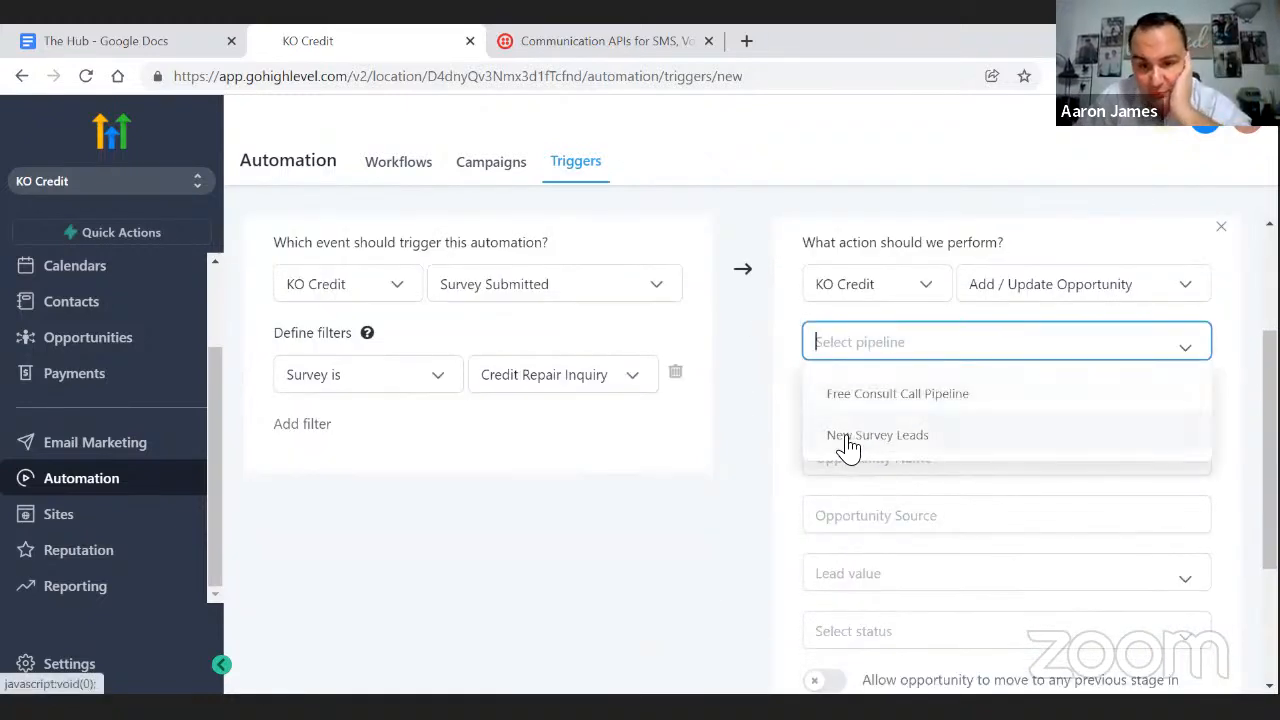
pyautogui.click(847, 438)
pyautogui.click(829, 403)
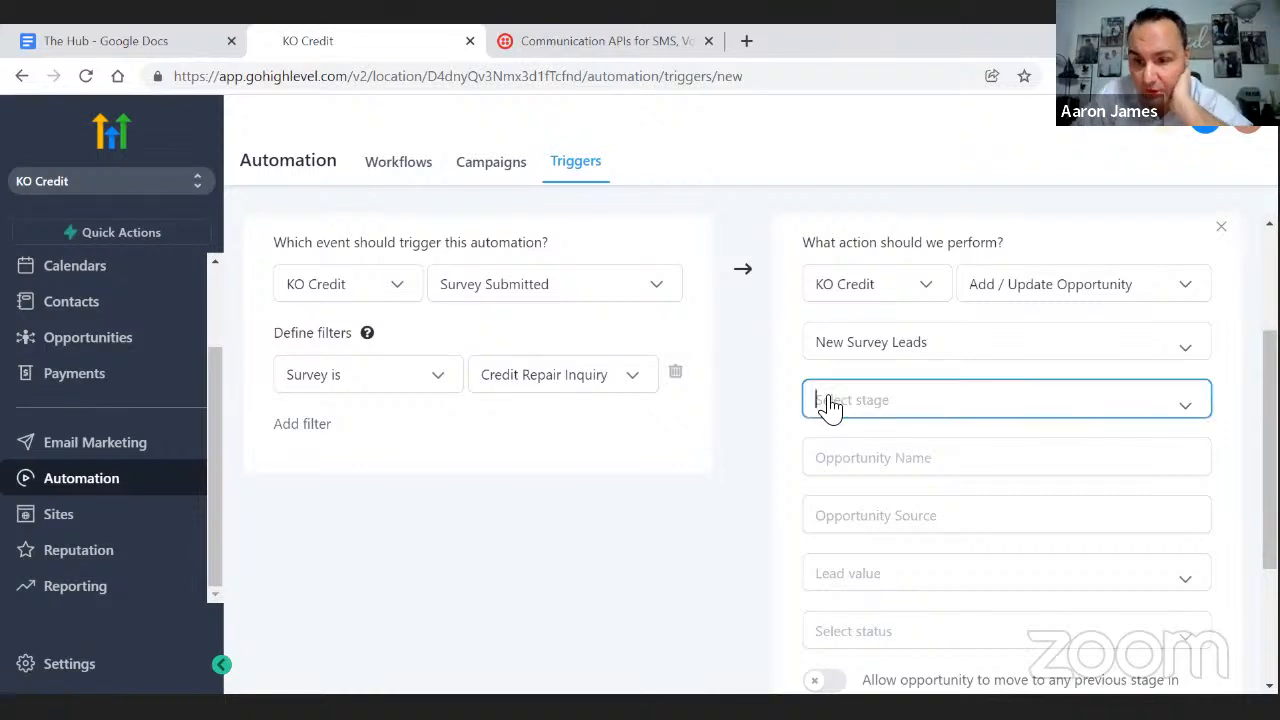
pyautogui.click(850, 258)
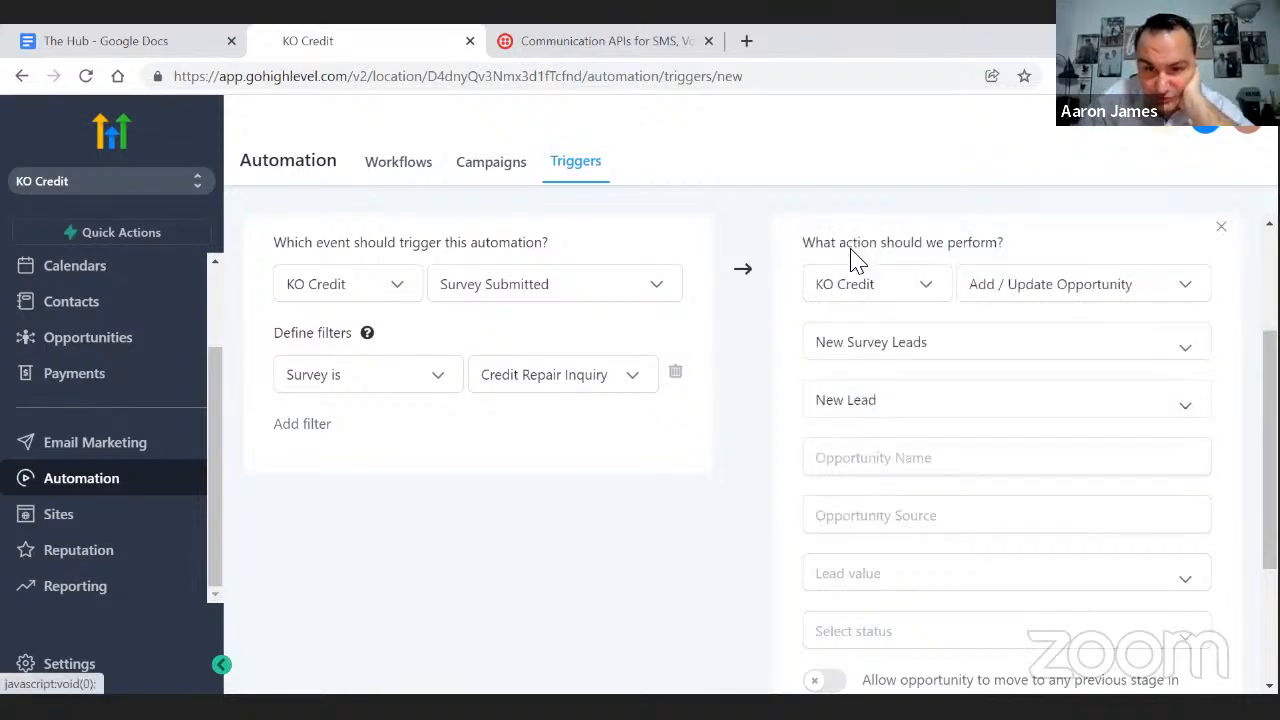
pyautogui.click(855, 452)
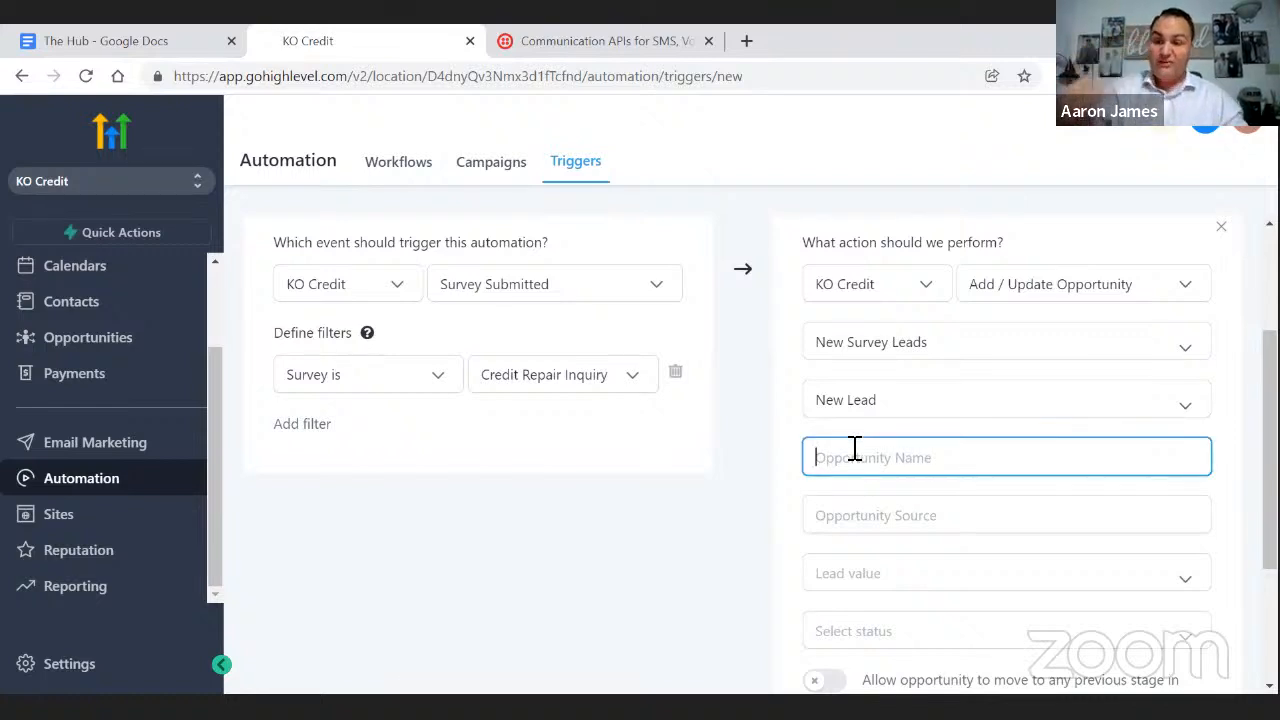
# - Insert a second, still-unset action step below the opportunity settings
pyautogui.scroll(-2, 868, 458)
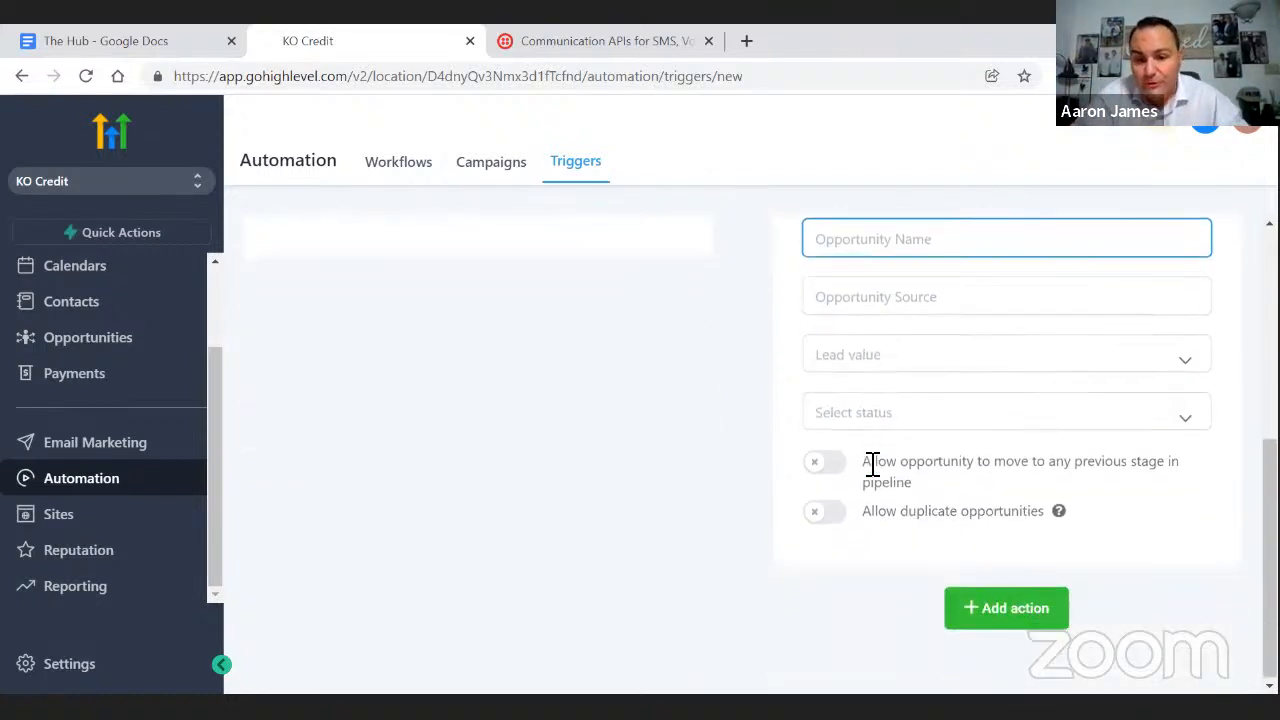
pyautogui.click(1020, 620)
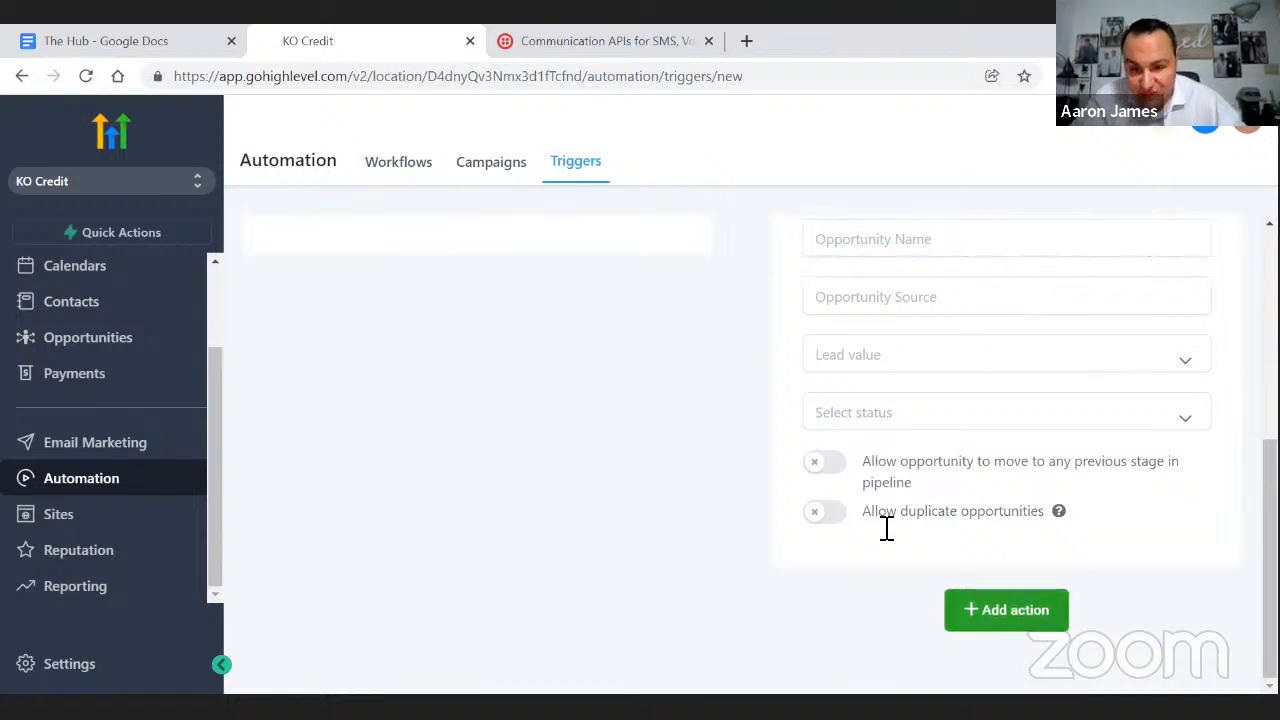
pyautogui.click(1005, 612)
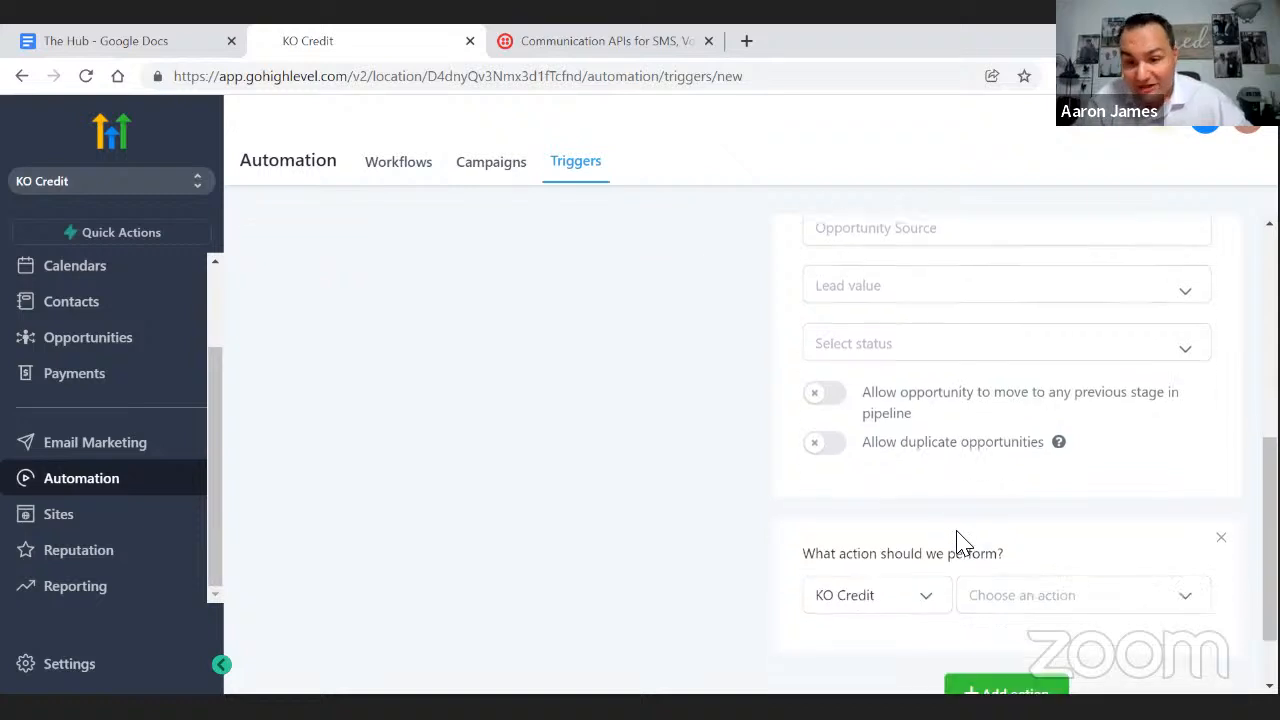
# - Make the new action Send Email and insert the contact's First Name merge field into the message
pyautogui.click(980, 509)
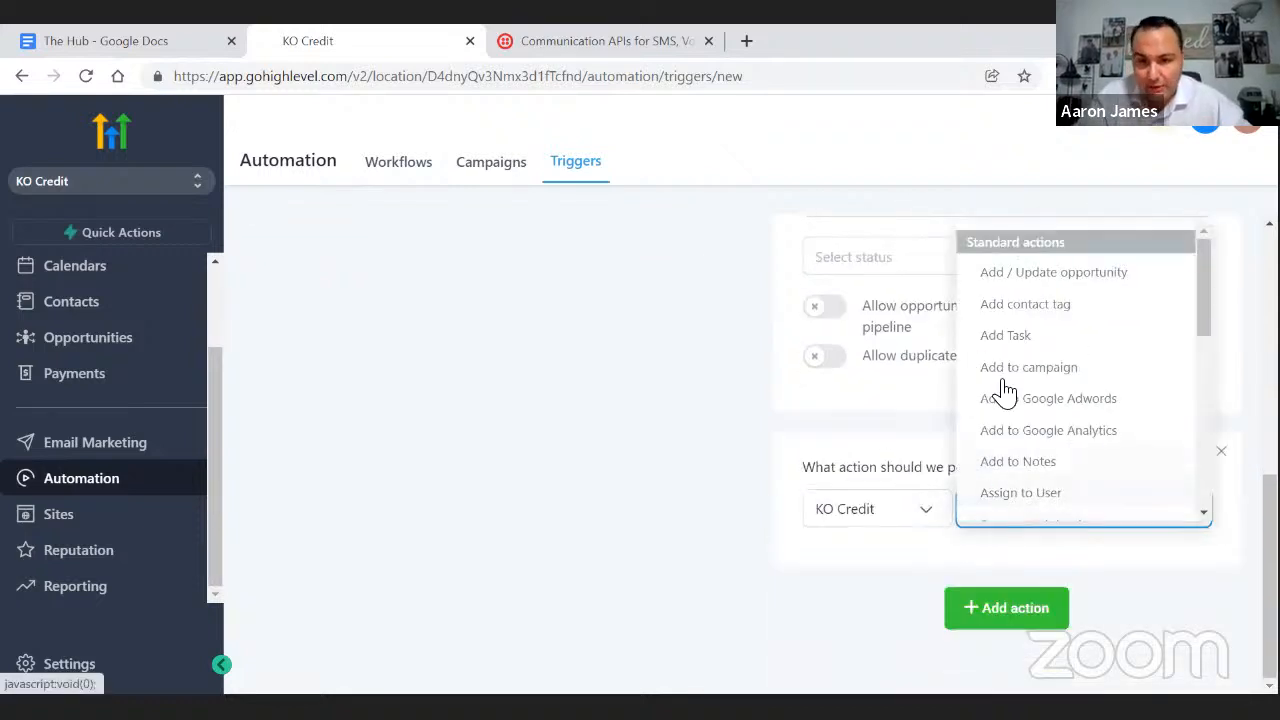
pyautogui.scroll(-3, 1003, 383)
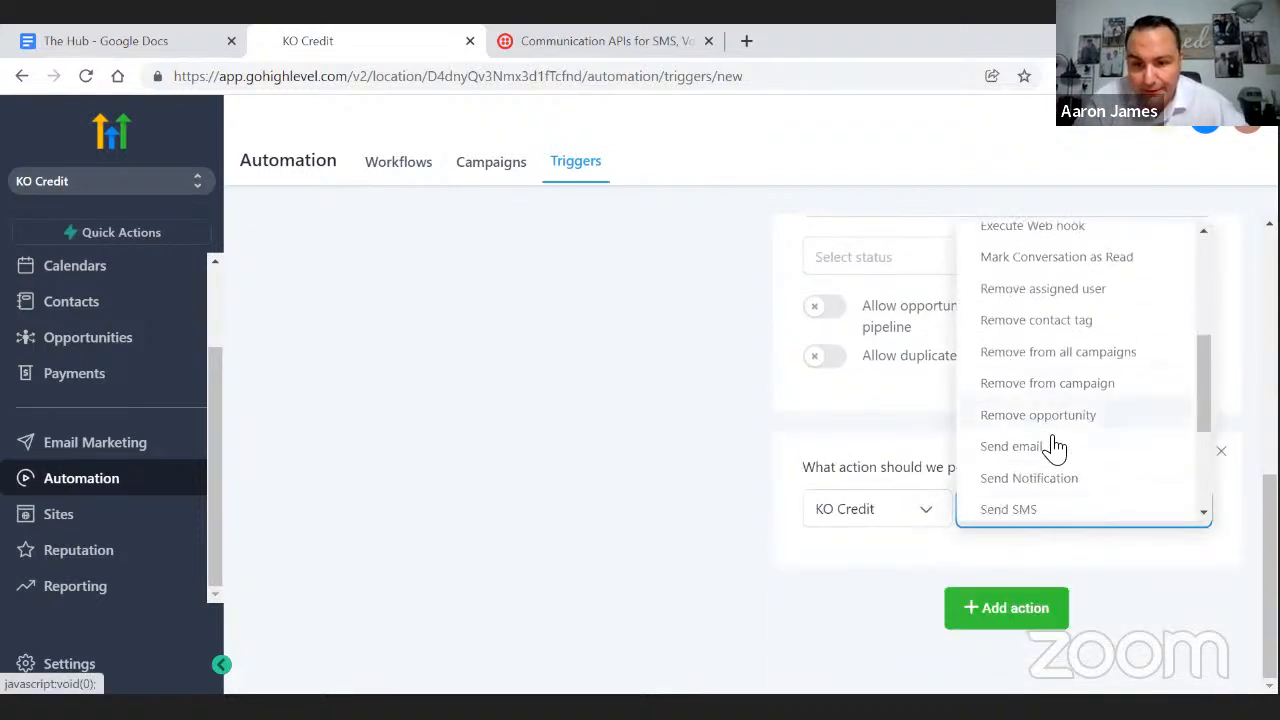
pyautogui.click(1036, 450)
pyautogui.scroll(-4, 926, 480)
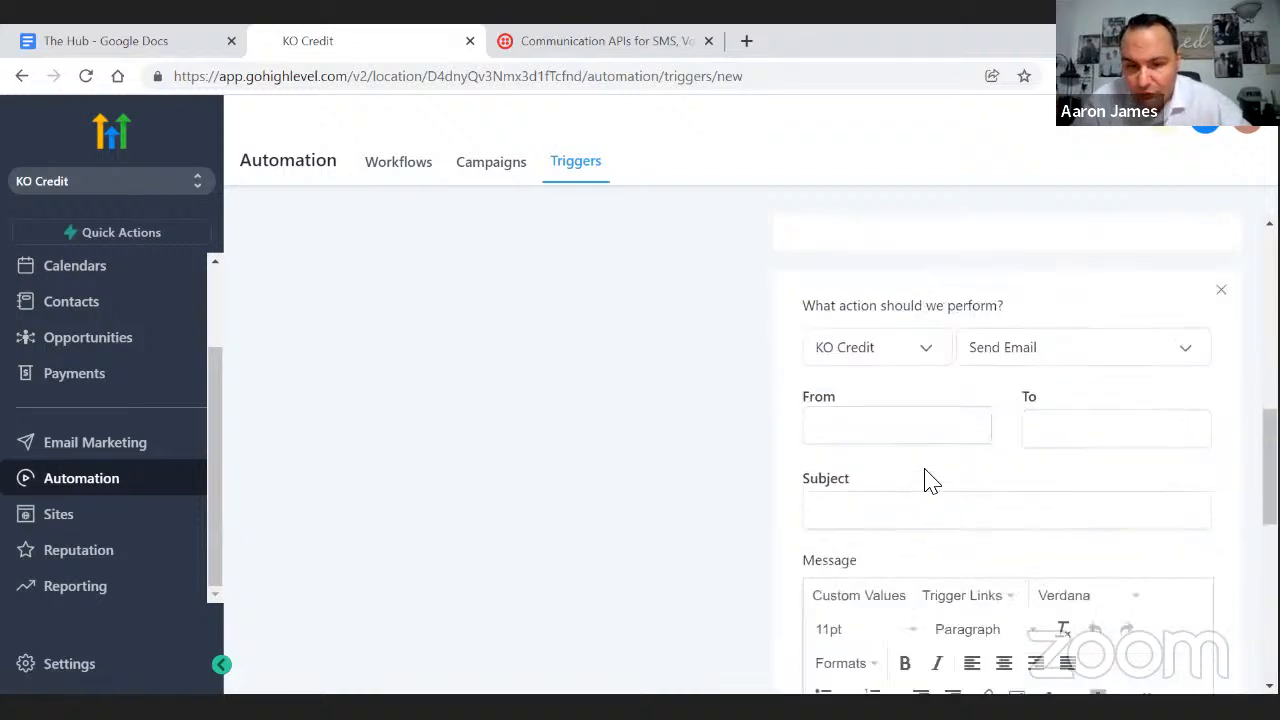
pyautogui.click(876, 412)
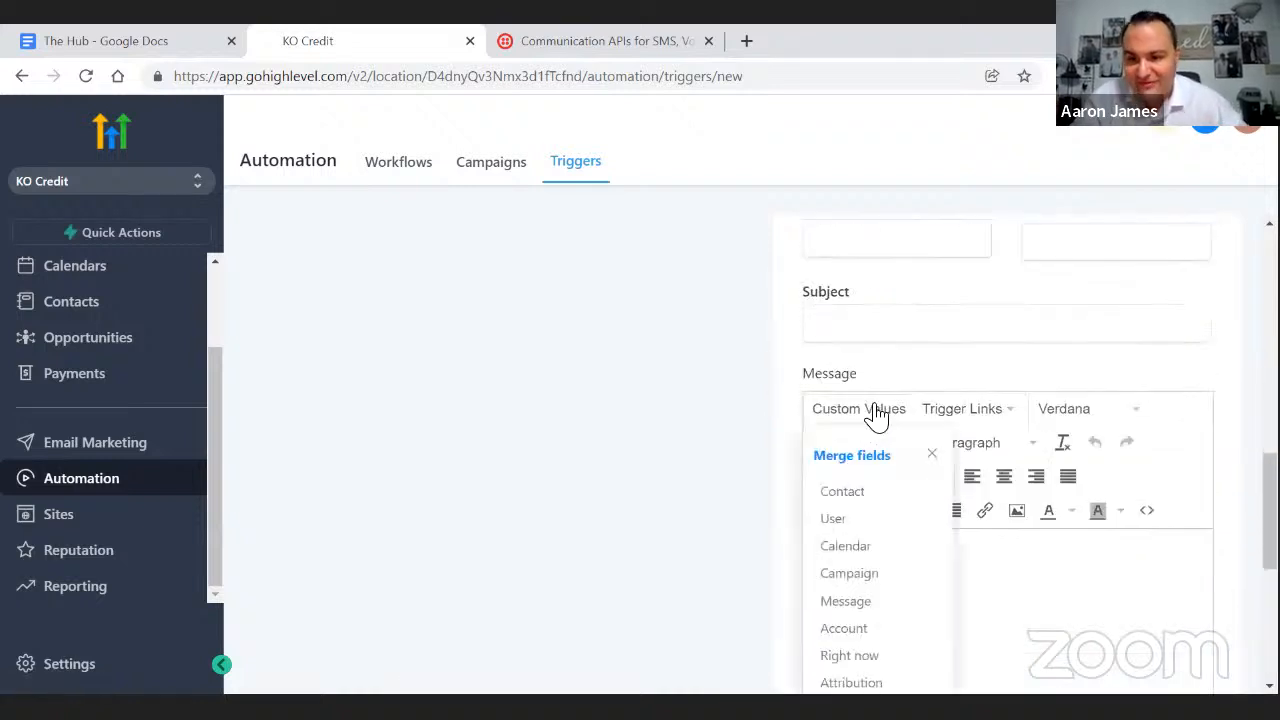
pyautogui.click(832, 497)
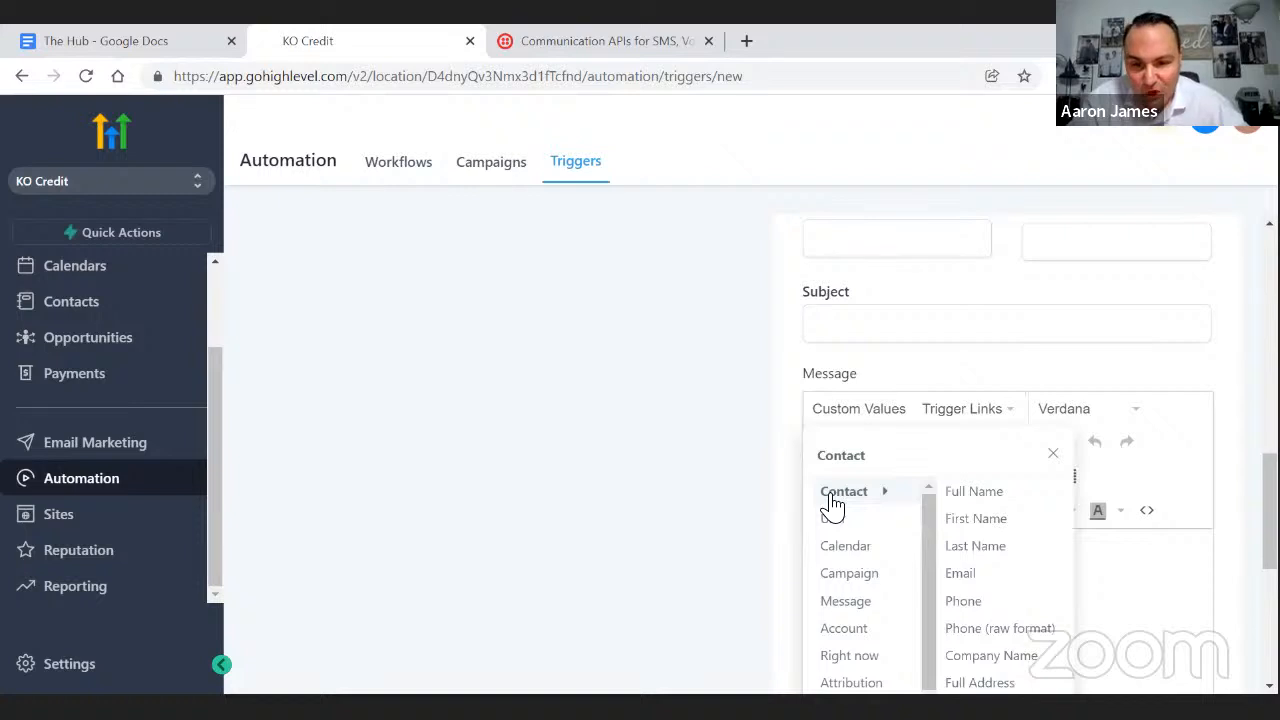
pyautogui.click(955, 520)
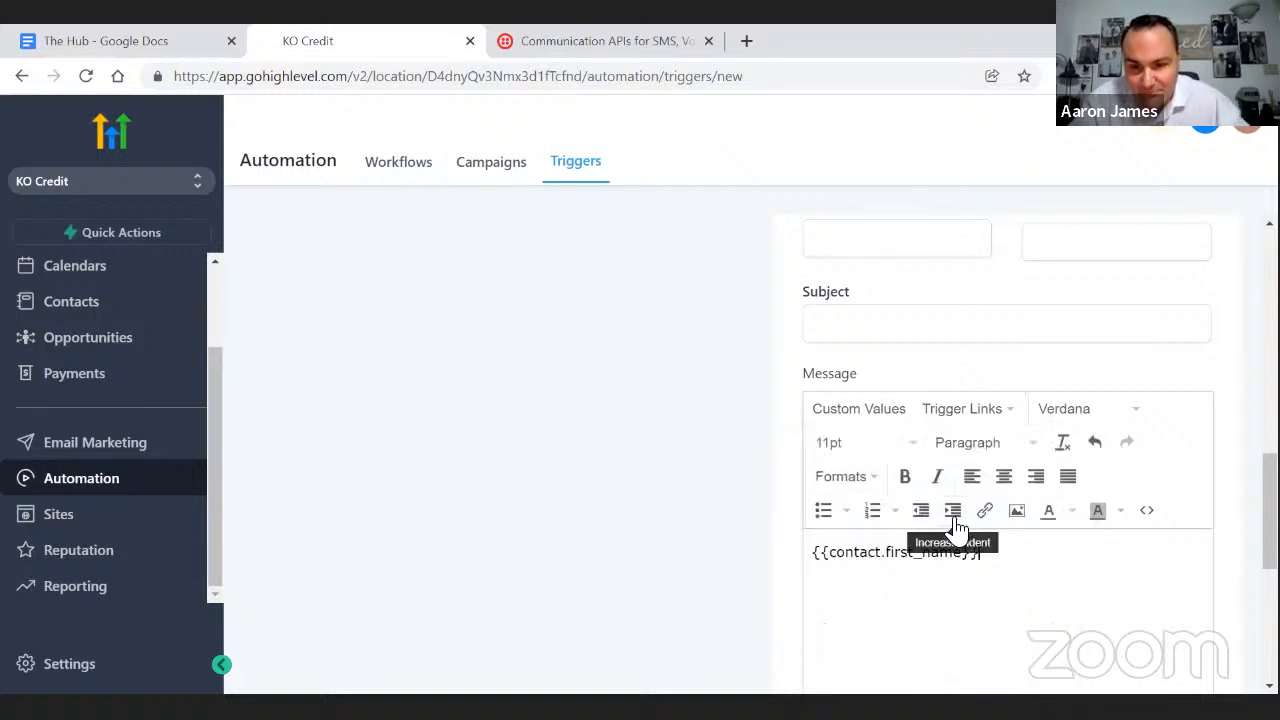
# - Add the contact's Last Name merge field after the first name, replacing a mistaken user last-name field
pyautogui.click(866, 424)
pyautogui.click(866, 518)
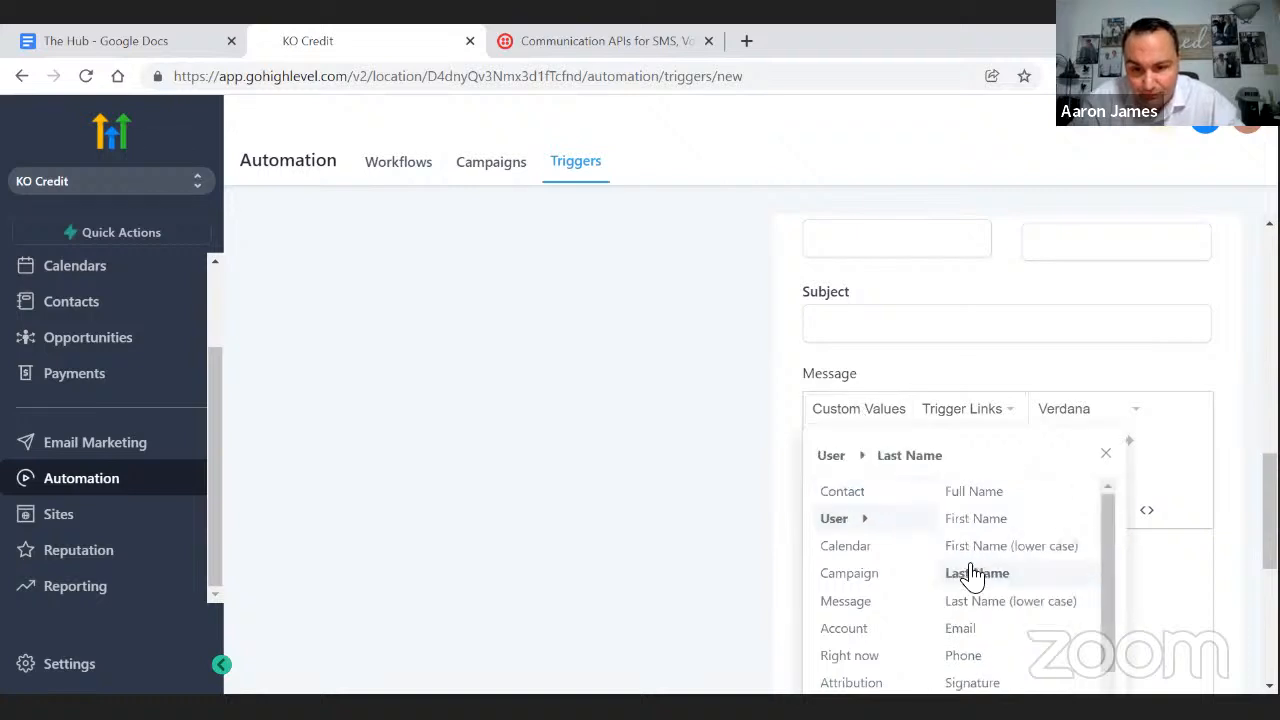
pyautogui.click(973, 580)
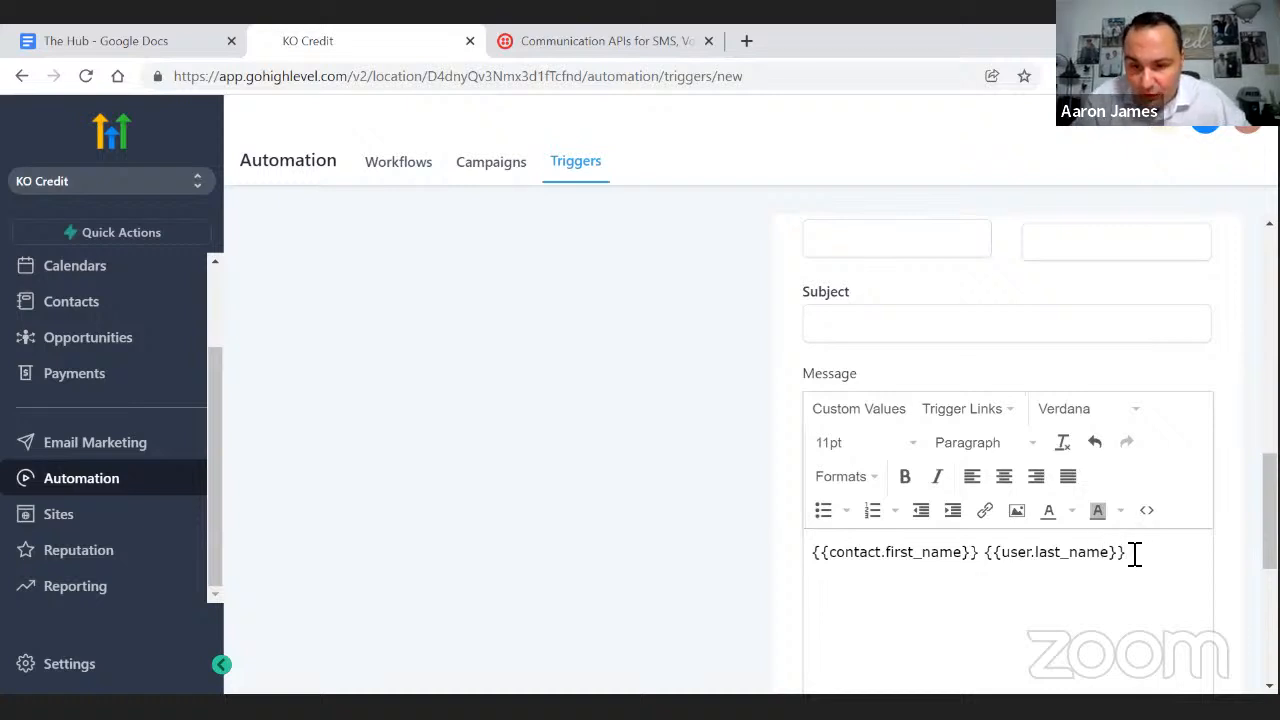
pyautogui.moveTo(1134, 551); pyautogui.dragTo(992, 562)
pyautogui.press('BackSpace')
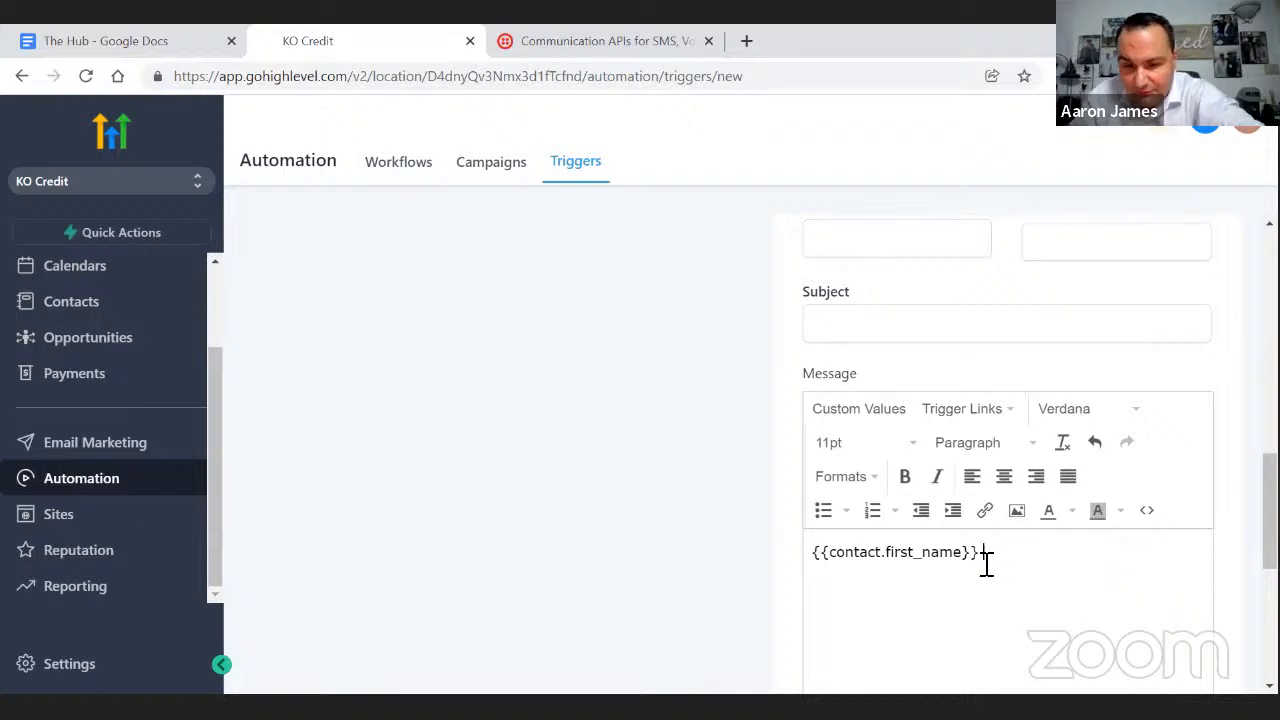
pyautogui.click(850, 411)
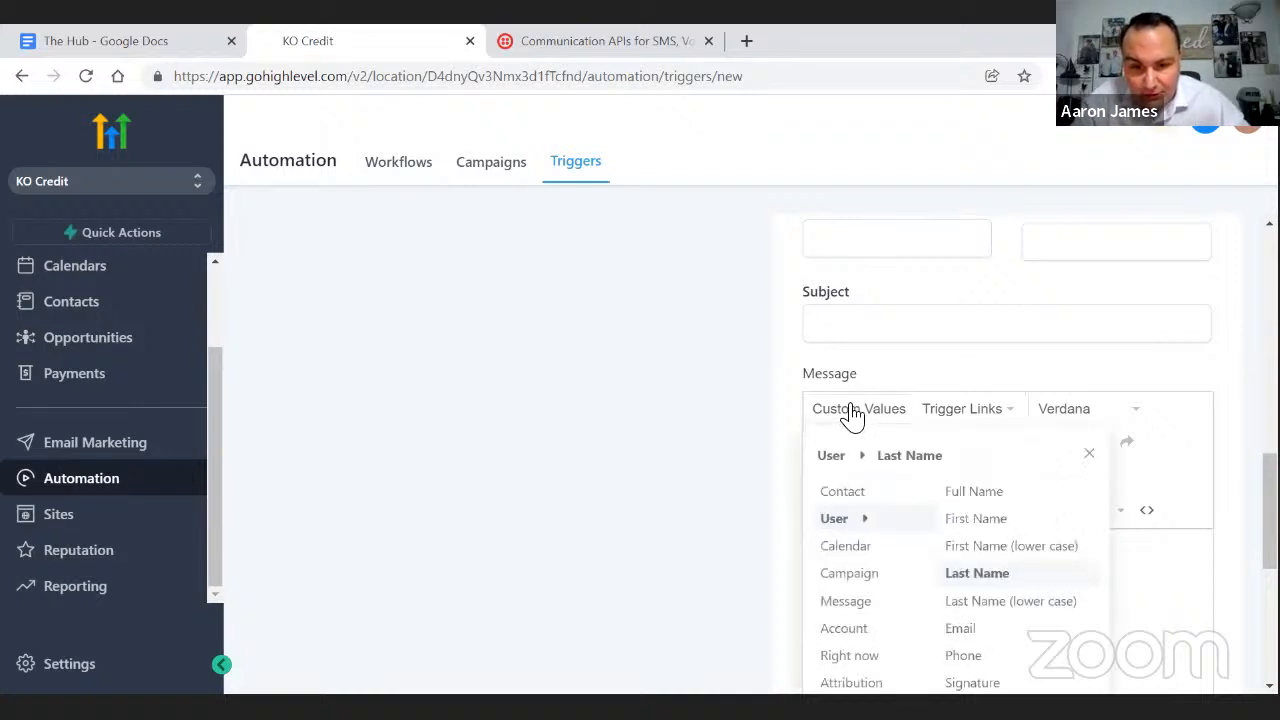
pyautogui.moveTo(837, 492)
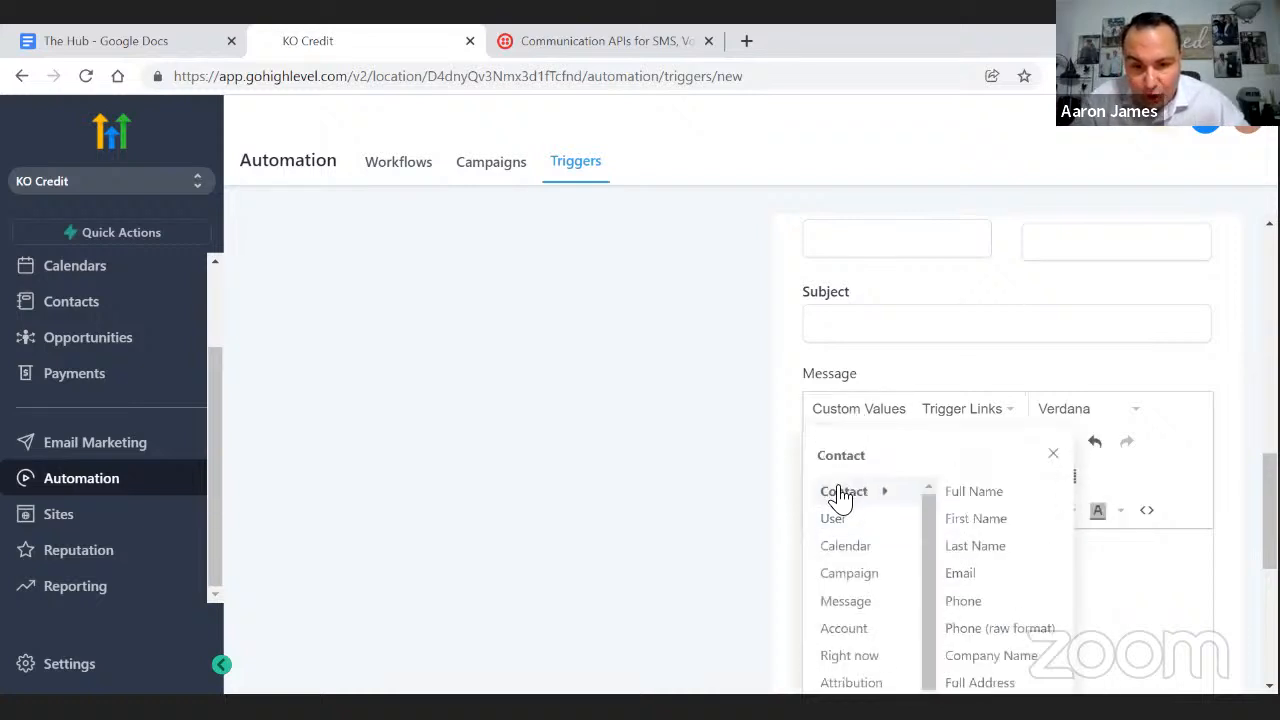
pyautogui.click(977, 548)
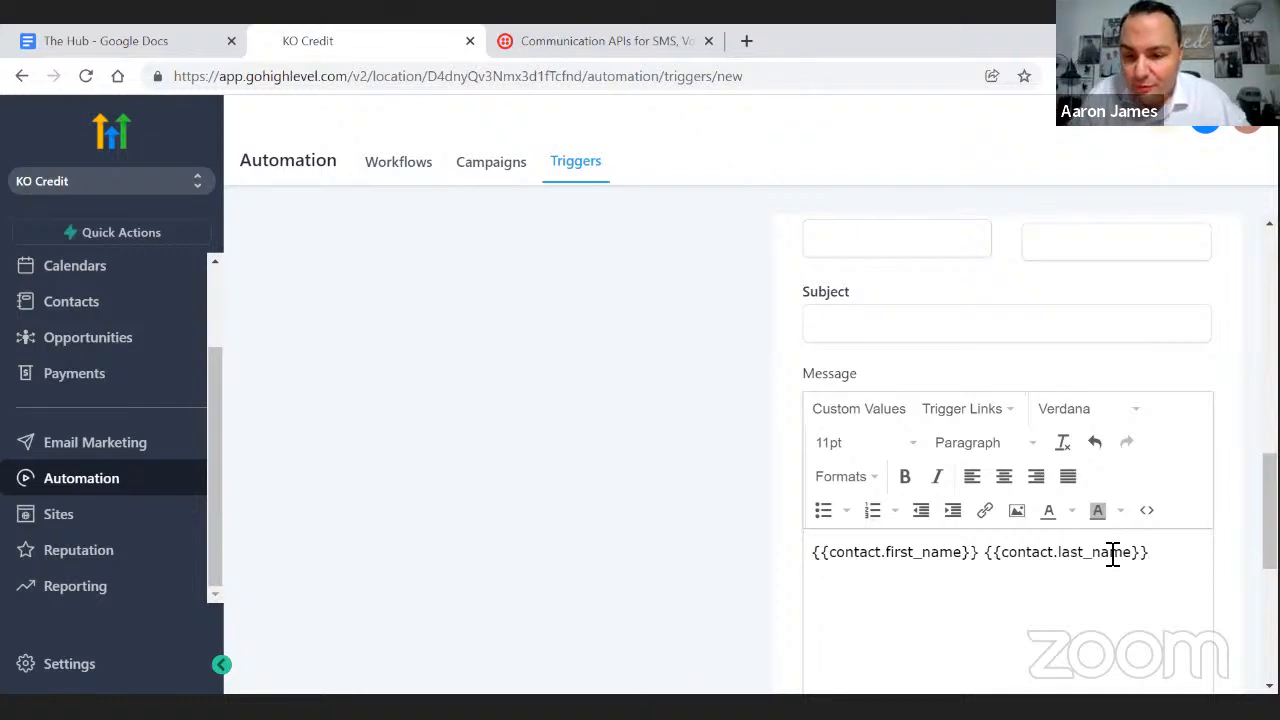
pyautogui.moveTo(1113, 554); pyautogui.dragTo(806, 563)
pyautogui.rightClick(877, 552)
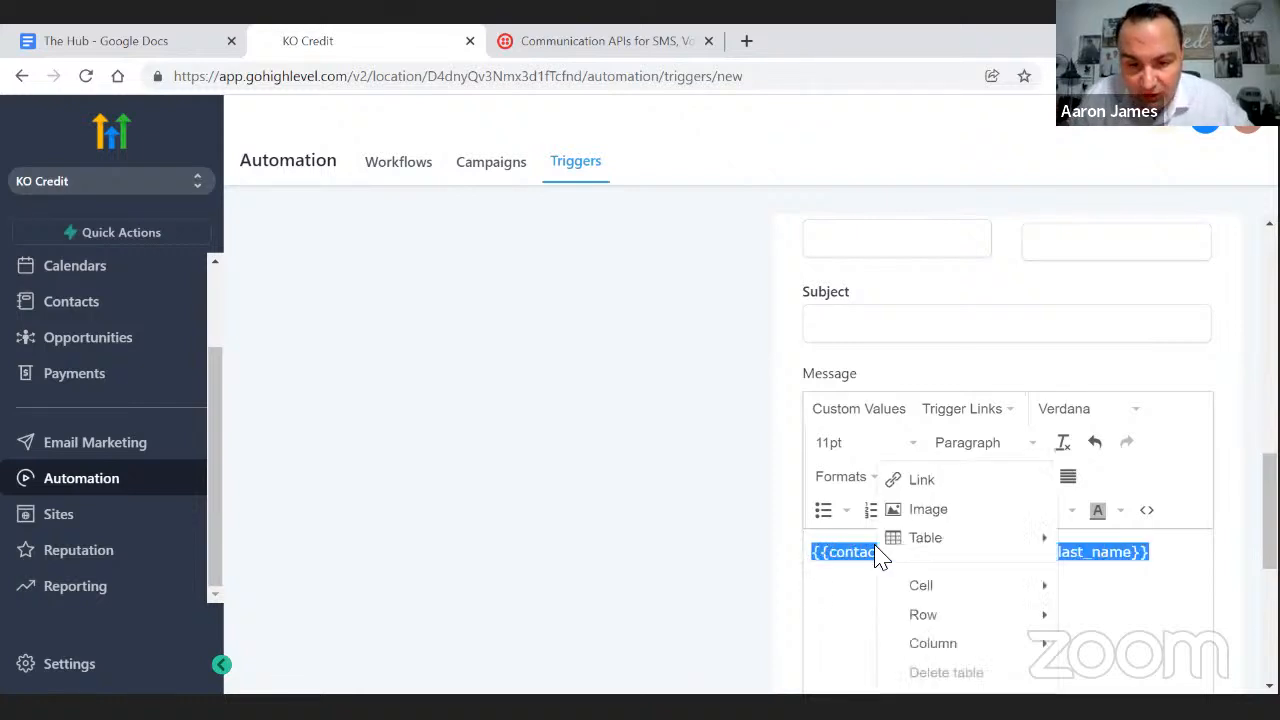
pyautogui.moveTo(881, 548)
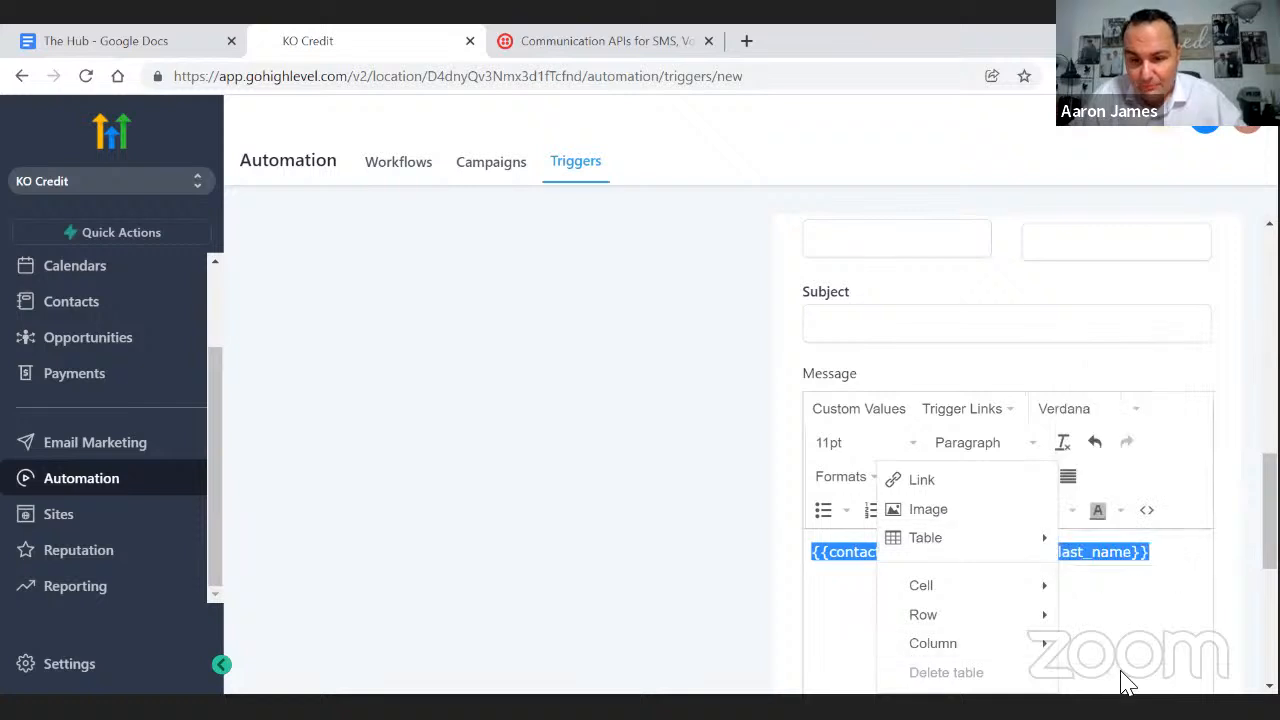
pyautogui.click(836, 628)
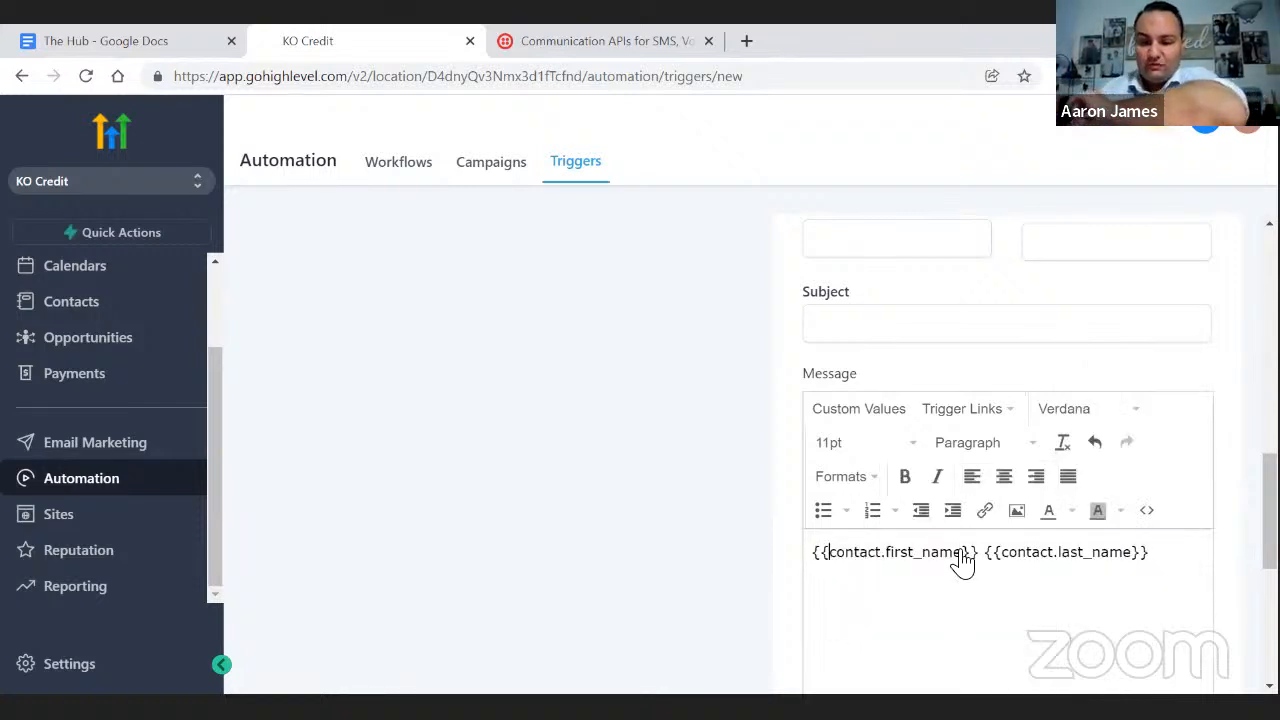
# - Enter '{{contact.firstname}} {{contact.lastname}}' as the opportunity name
pyautogui.scroll(2, 871, 414)
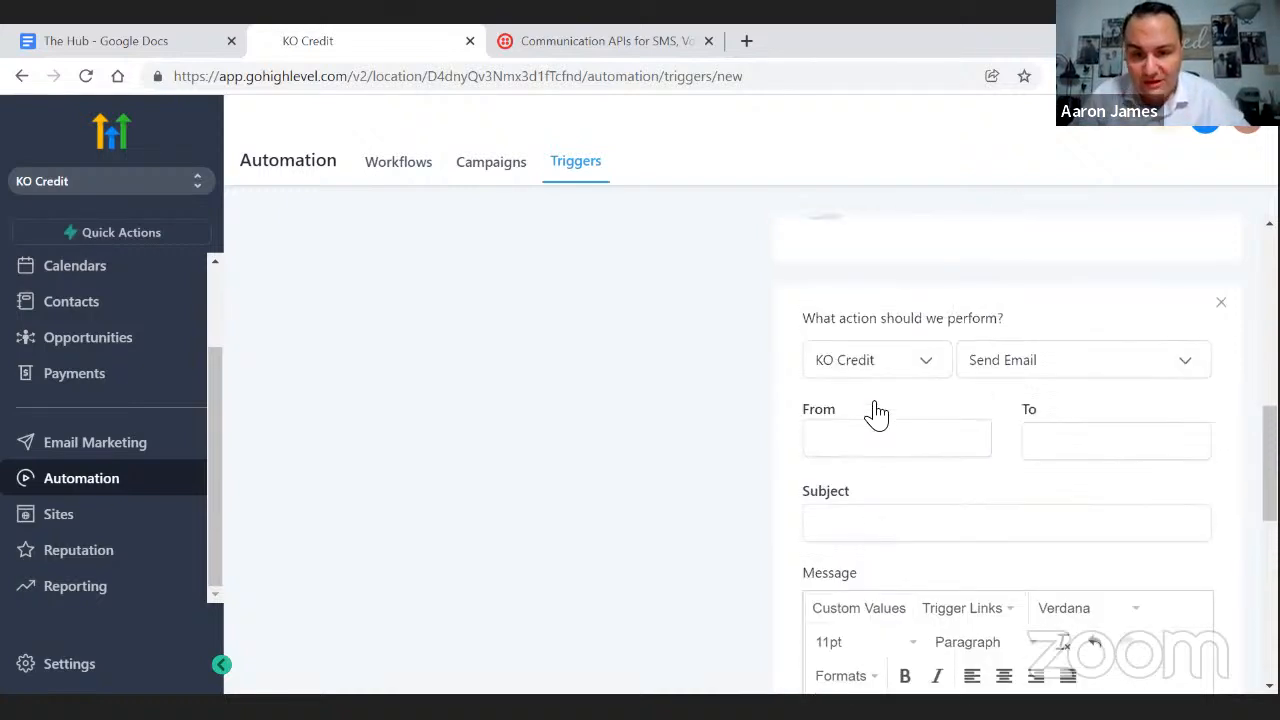
pyautogui.scroll(2, 876, 415)
pyautogui.scroll(3, 870, 405)
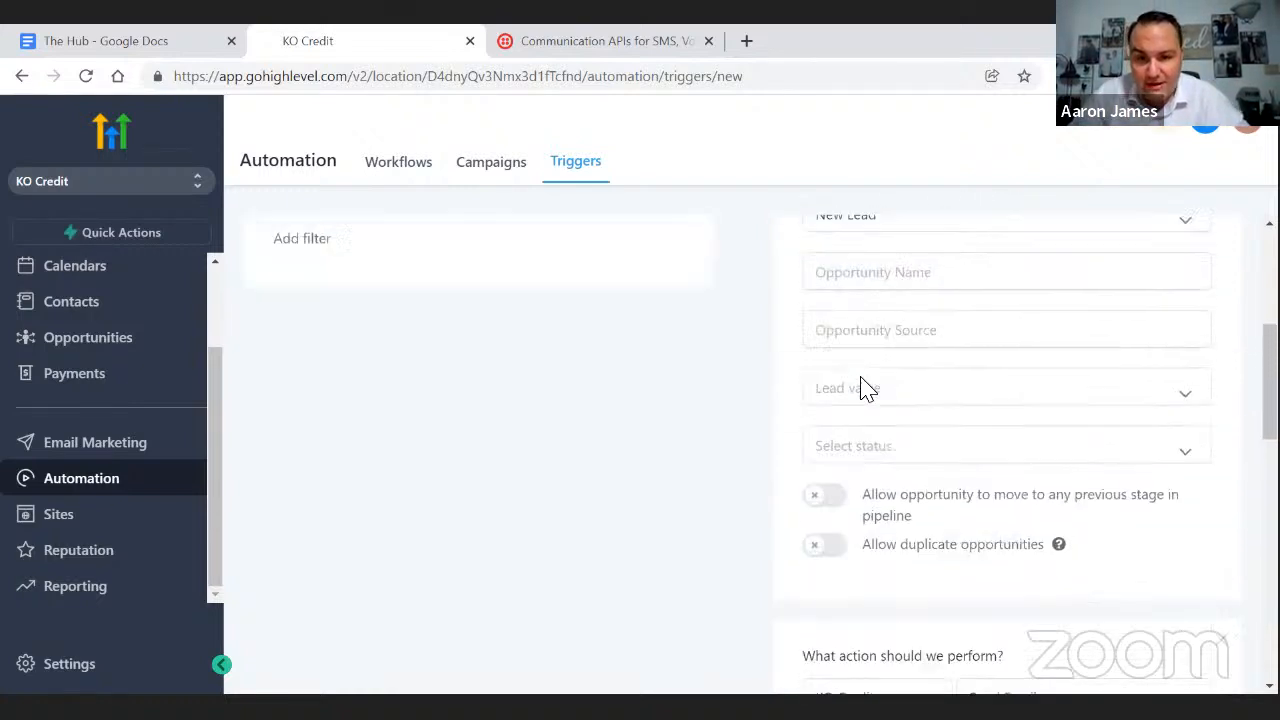
pyautogui.click(832, 334)
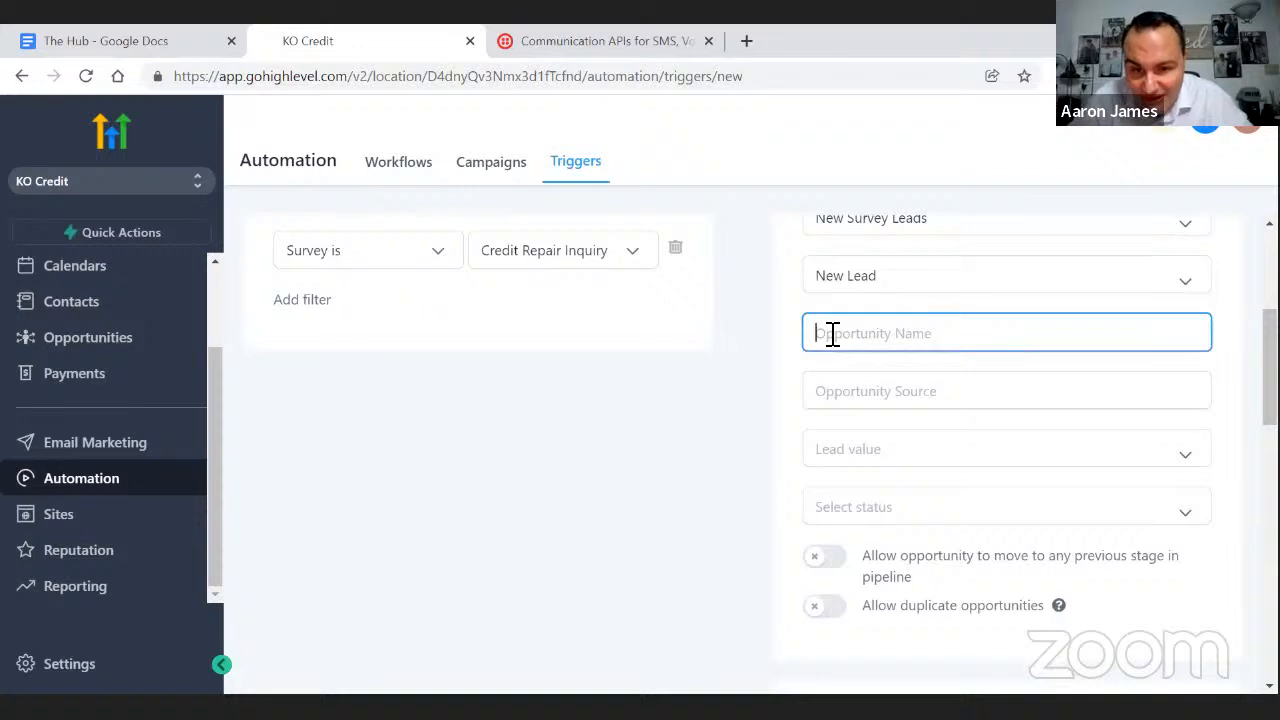
pyautogui.write('{{contact.firstname')
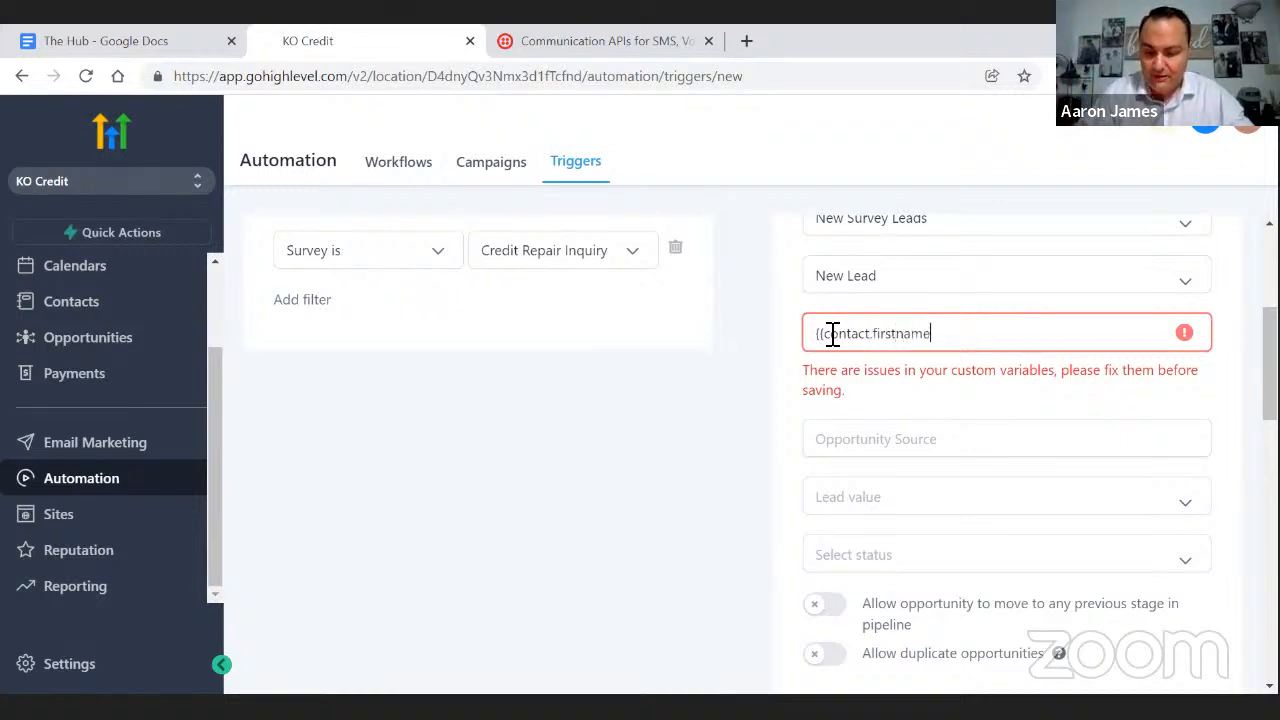
pyautogui.write('}}')
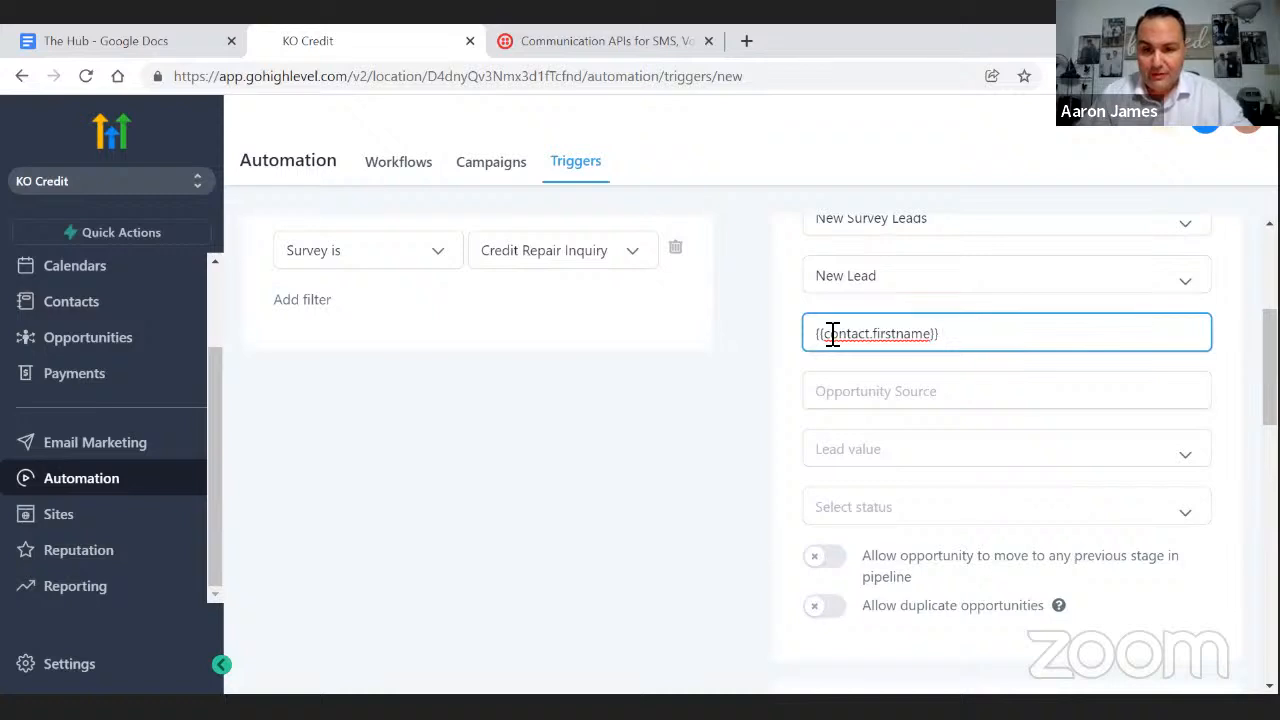
pyautogui.write(' {{contact.')
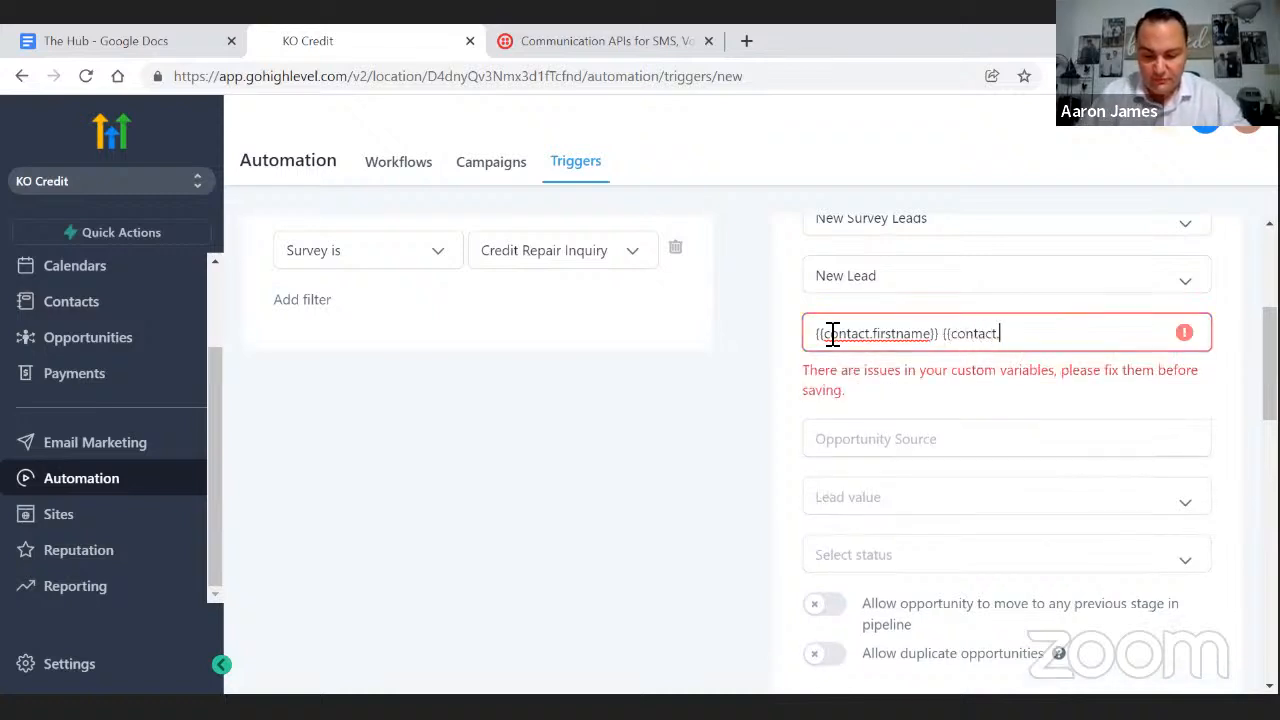
pyautogui.write('lastname}}')
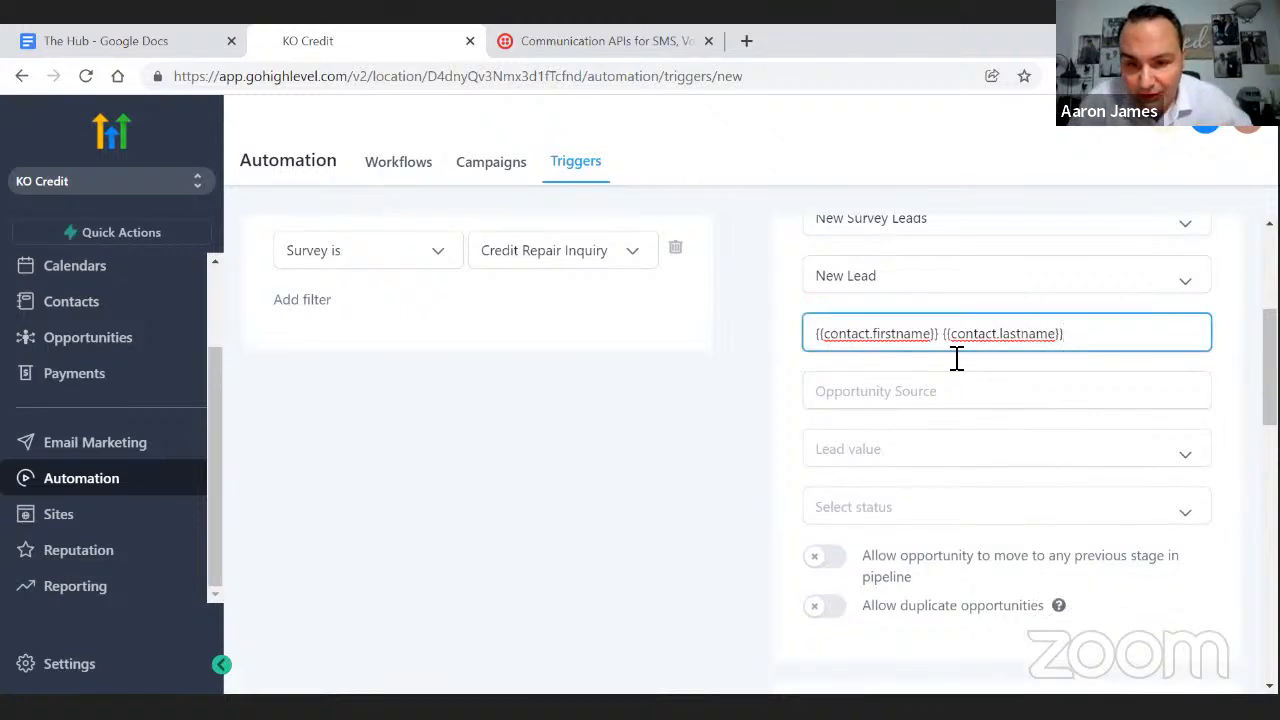
# - Insert underscores into the merge fields, correcting the first one to {{contact.first_name}}
pyautogui.scroll(-7, 883, 403)
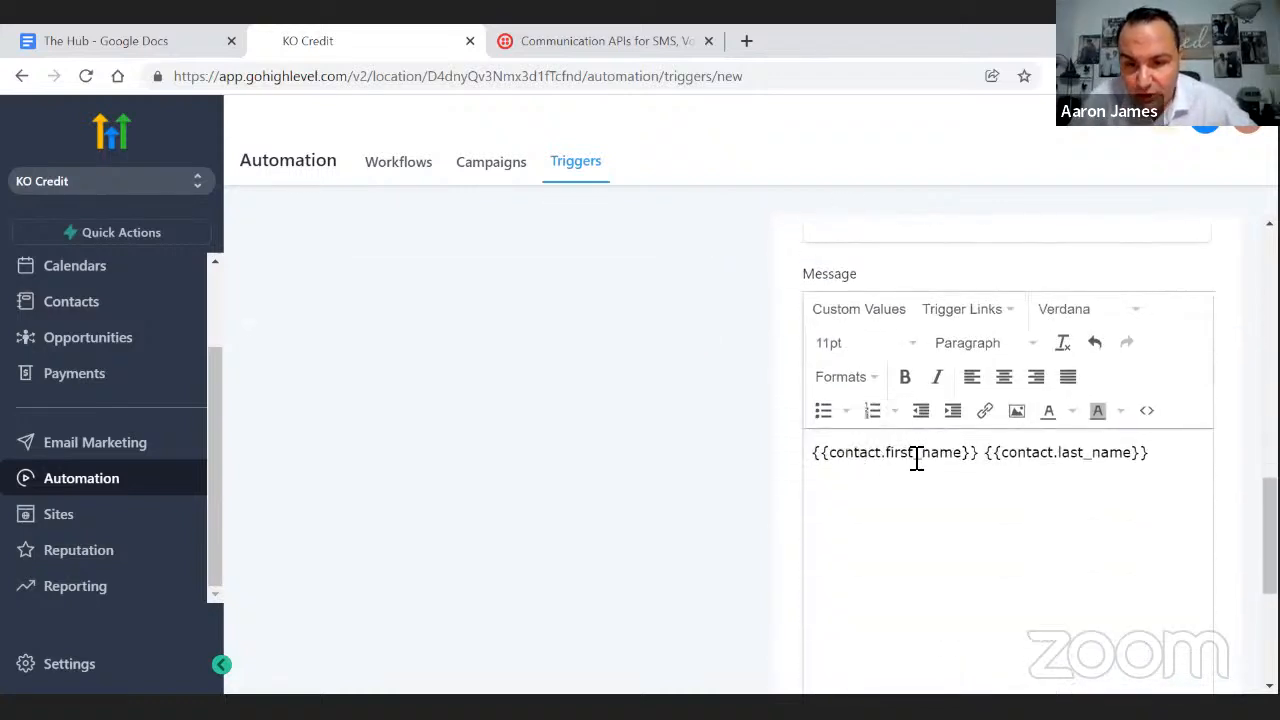
pyautogui.scroll(7, 1026, 471)
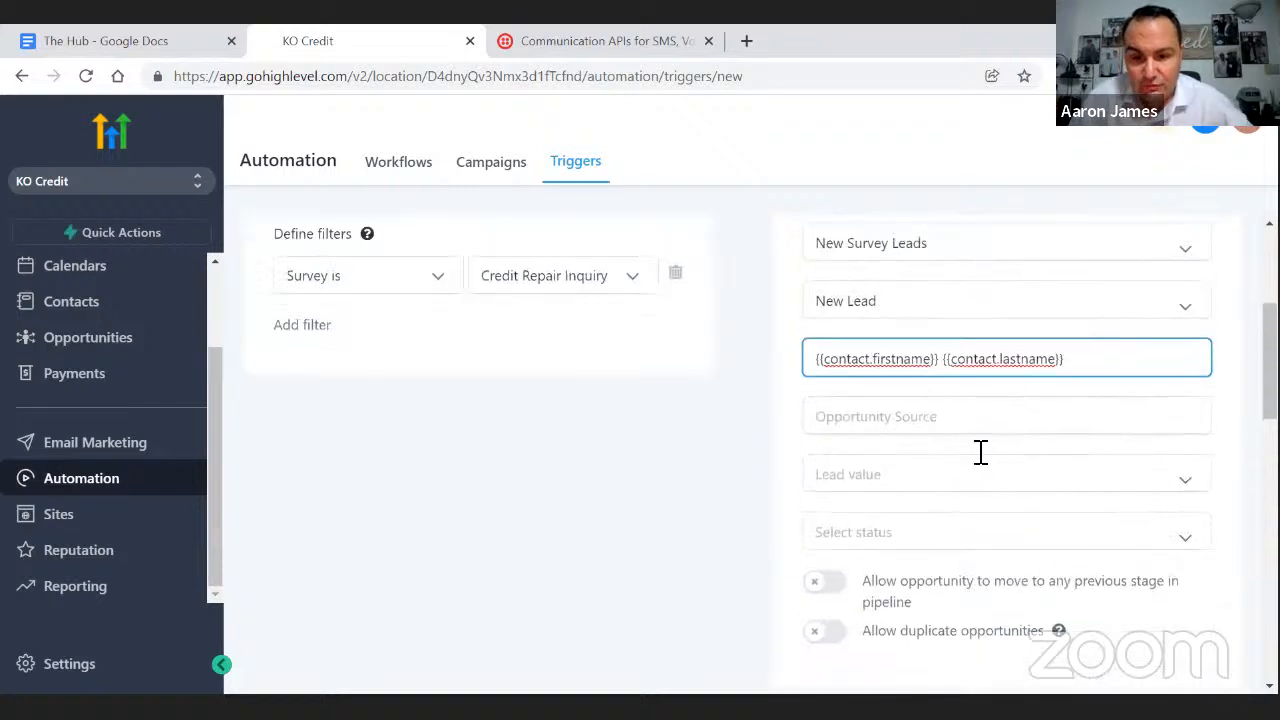
pyautogui.click(897, 360)
pyautogui.write('_')
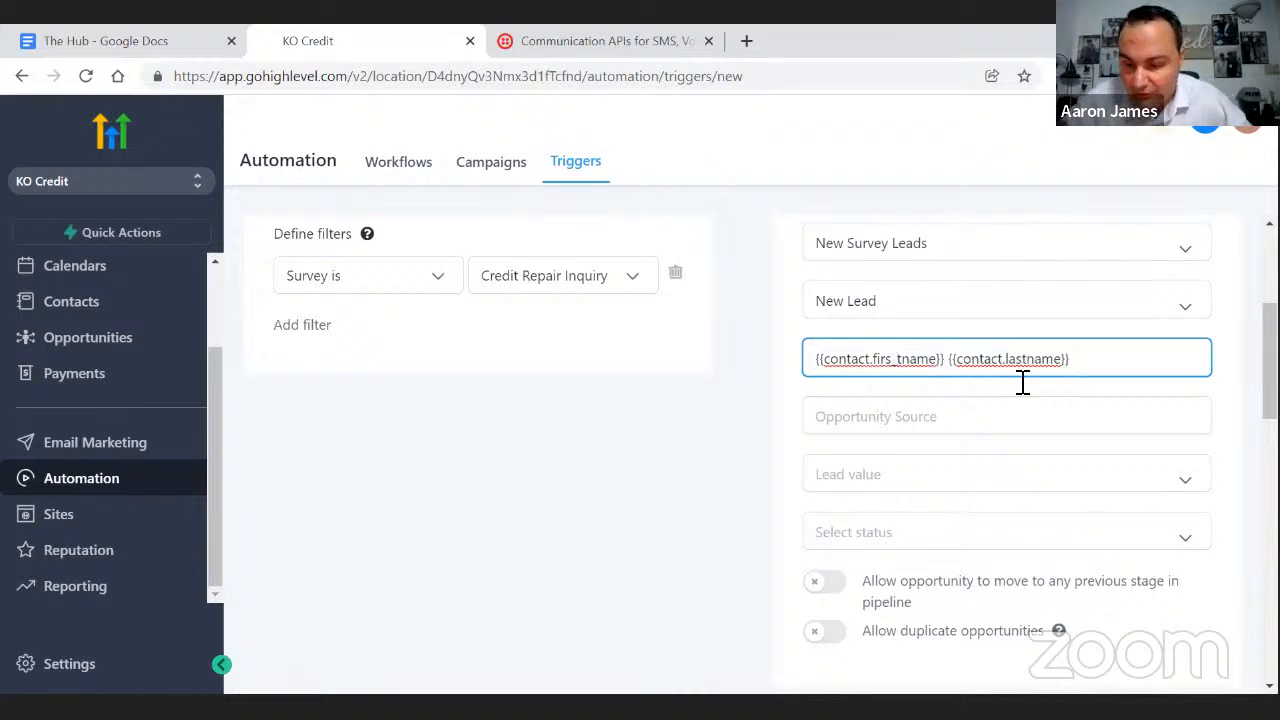
pyautogui.press('BackSpace')
pyautogui.write('_')
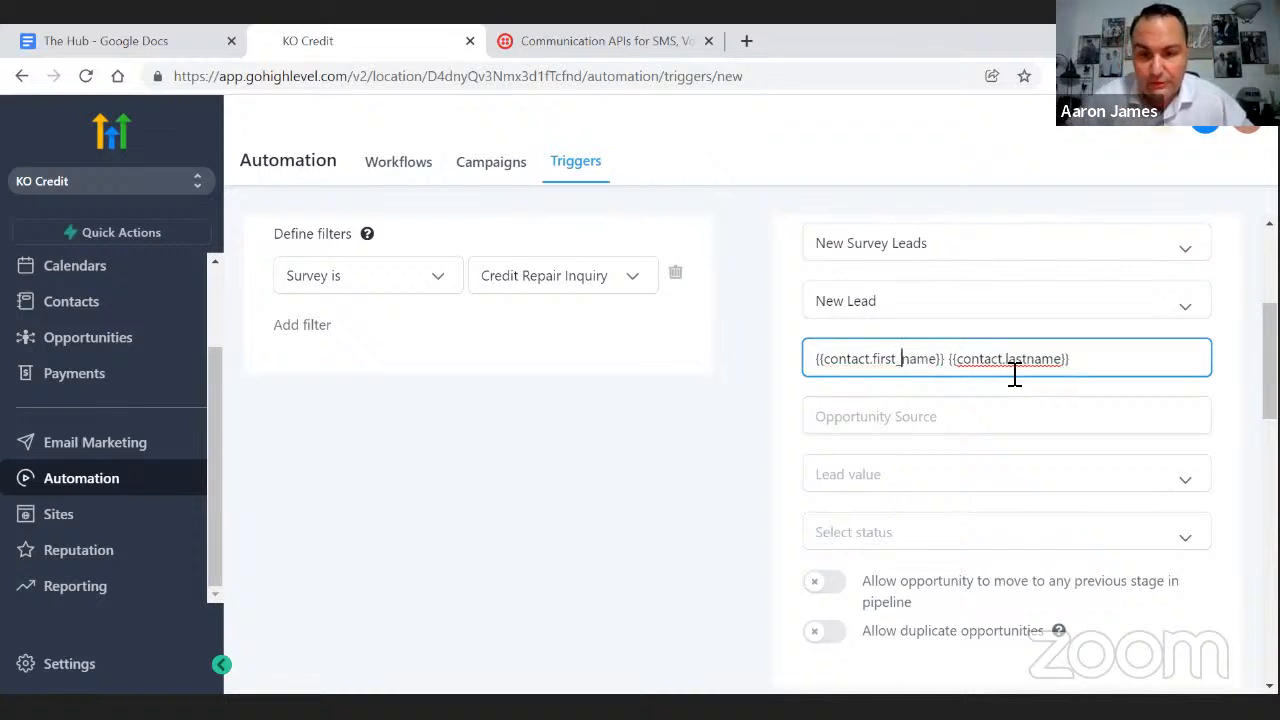
pyautogui.click(1023, 362)
pyautogui.write('_')
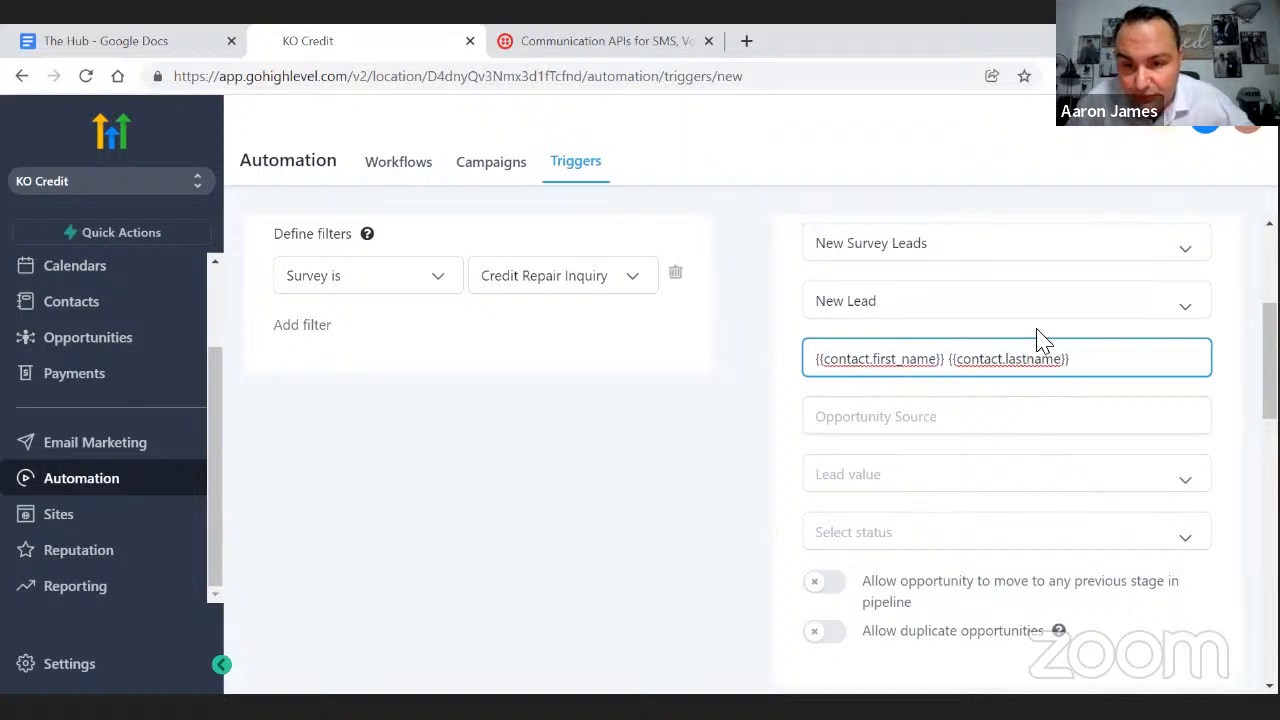
pyautogui.write('_')
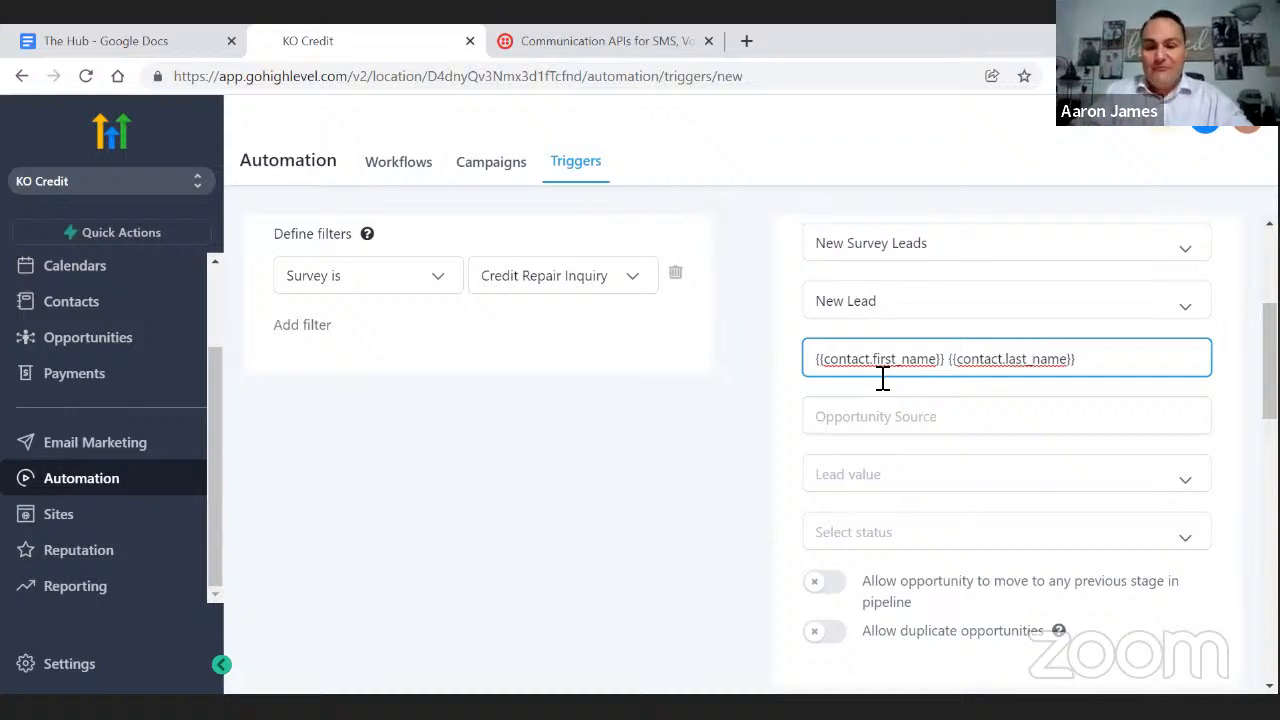
pyautogui.click(857, 413)
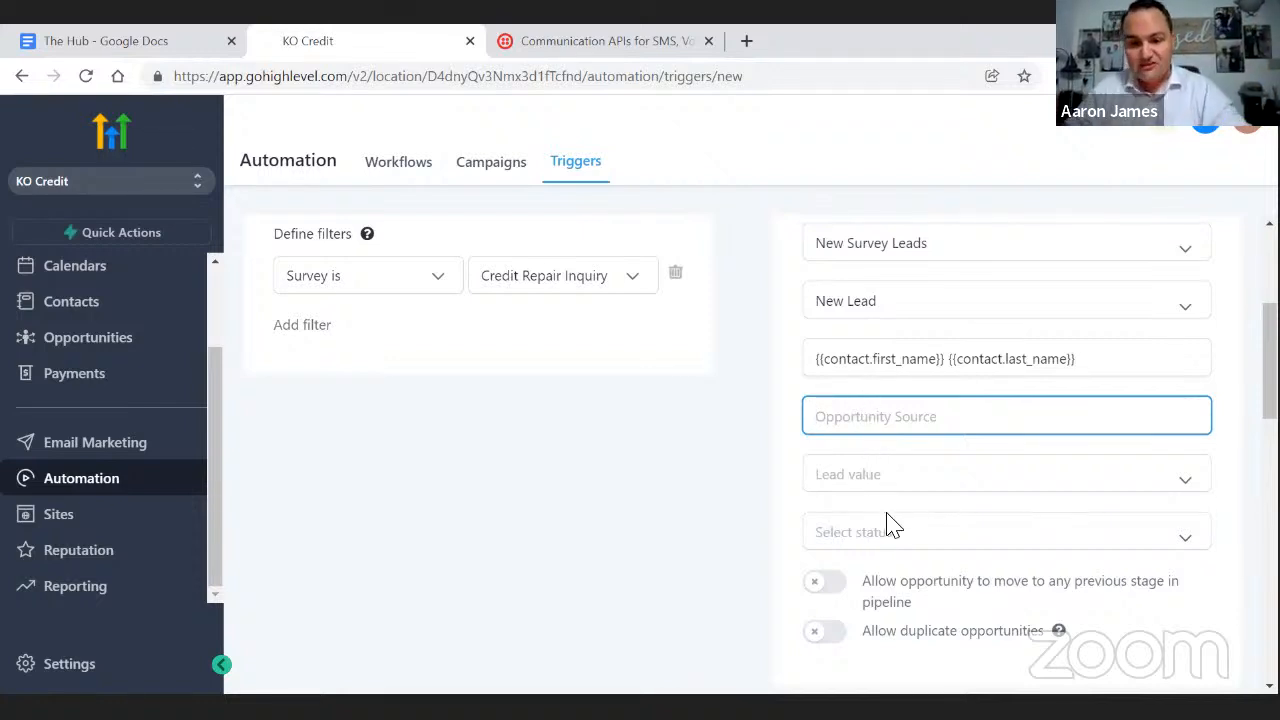
pyautogui.scroll(-2, 886, 523)
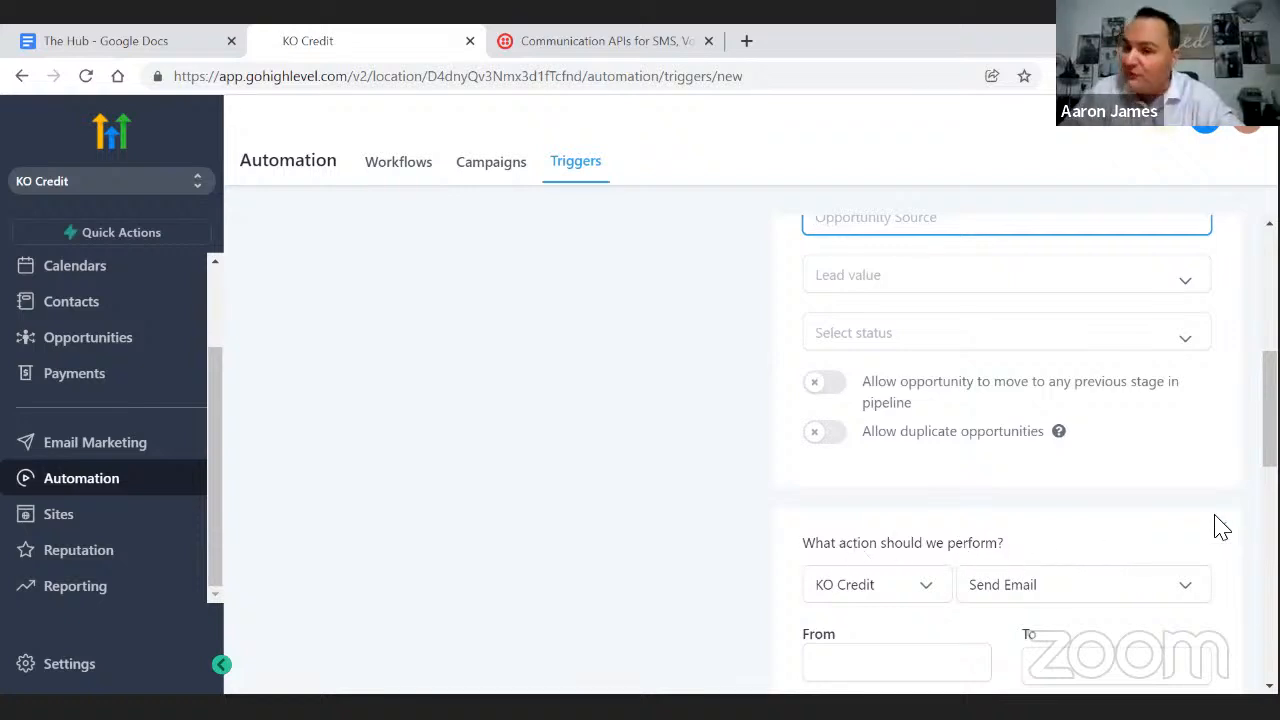
# - Delete the empty Send Email action, leaving Add / Update Opportunity as the only action
pyautogui.scroll(-3, 1220, 526)
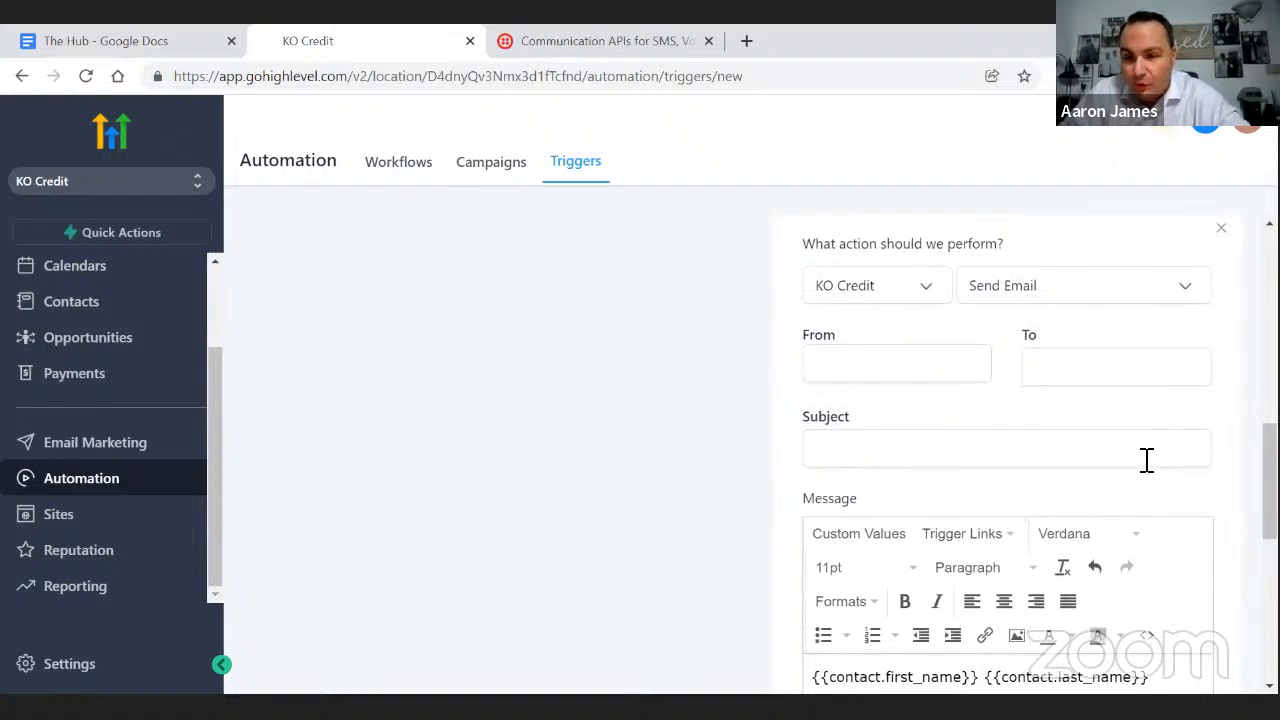
pyautogui.scroll(-1, 1140, 460)
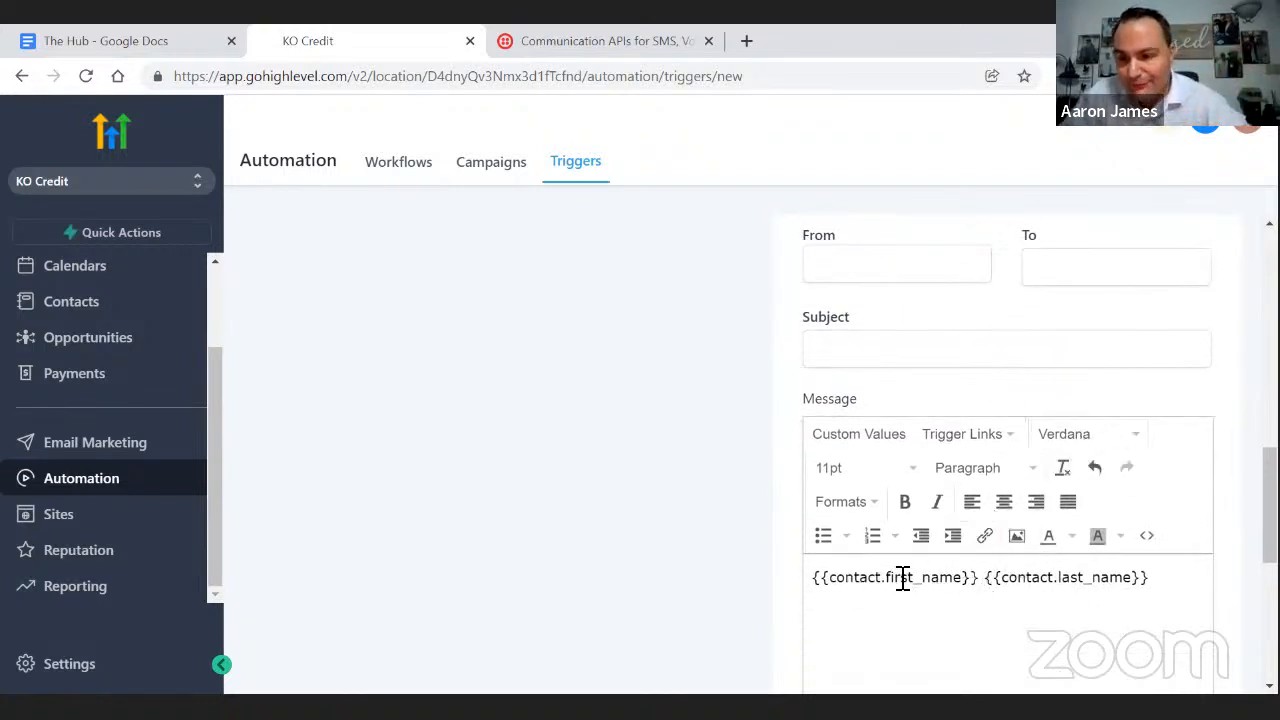
pyautogui.scroll(2, 1000, 551)
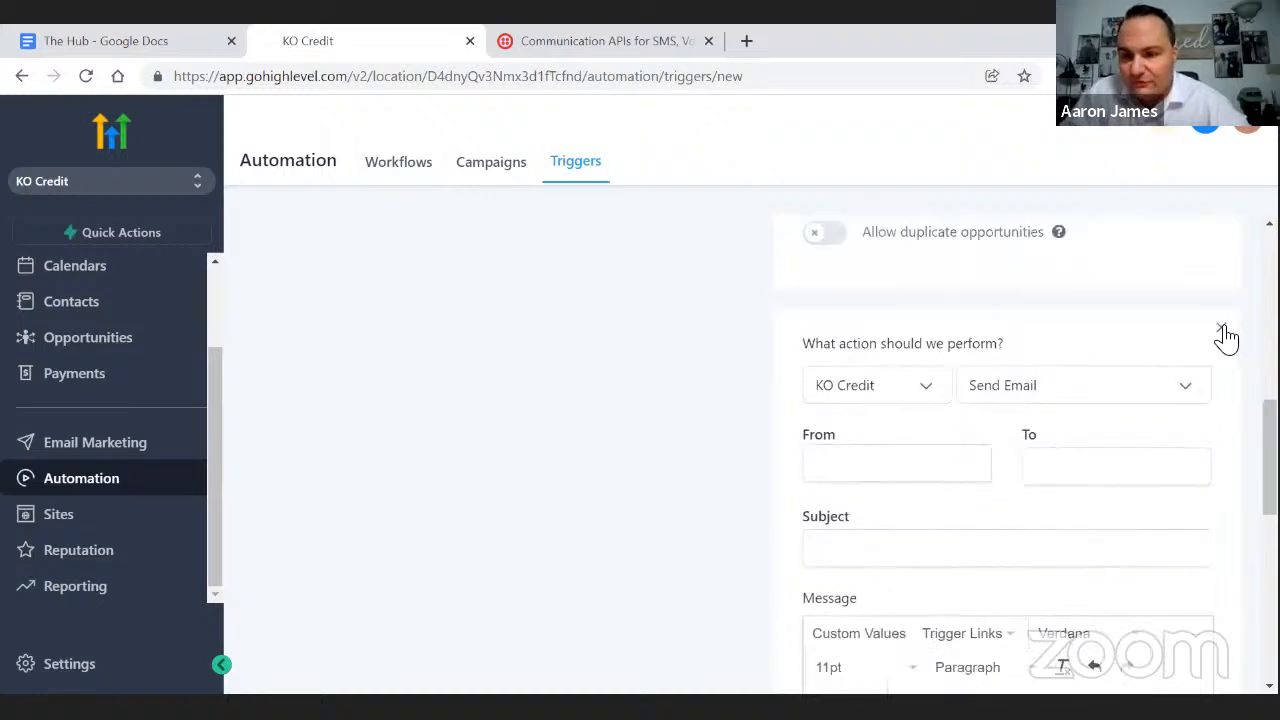
pyautogui.click(1221, 329)
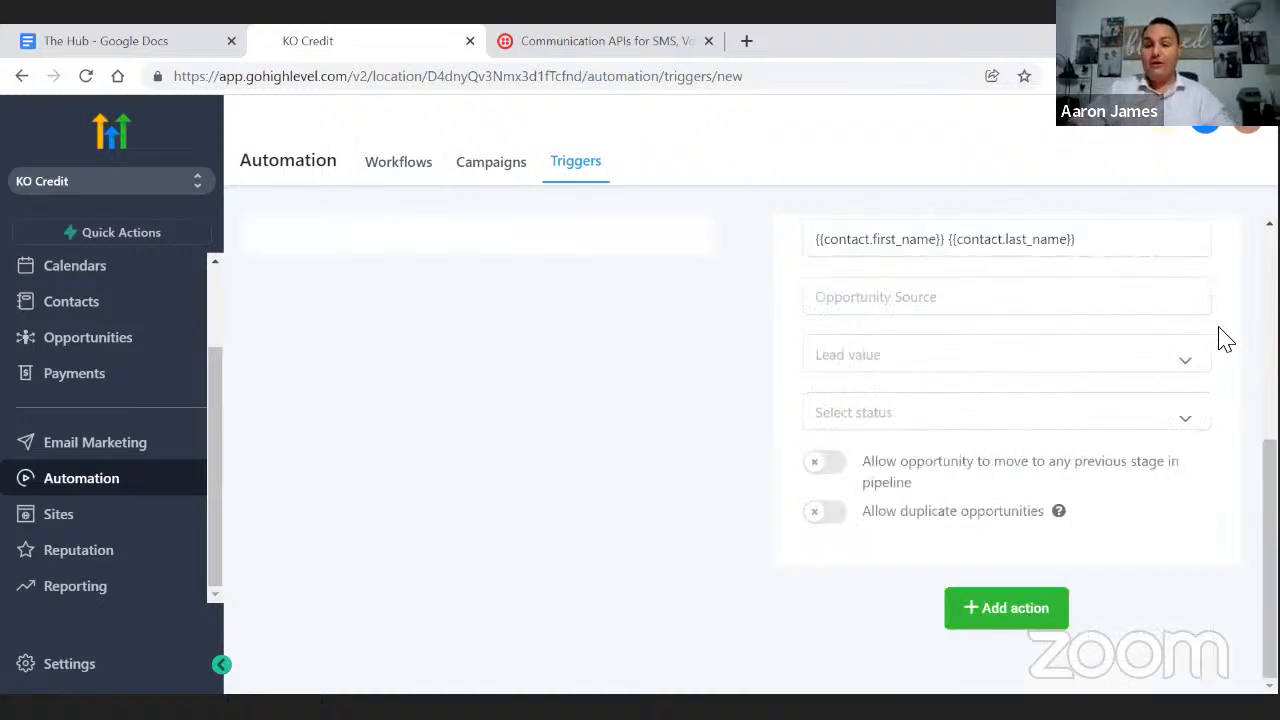
pyautogui.scroll(4, 1054, 457)
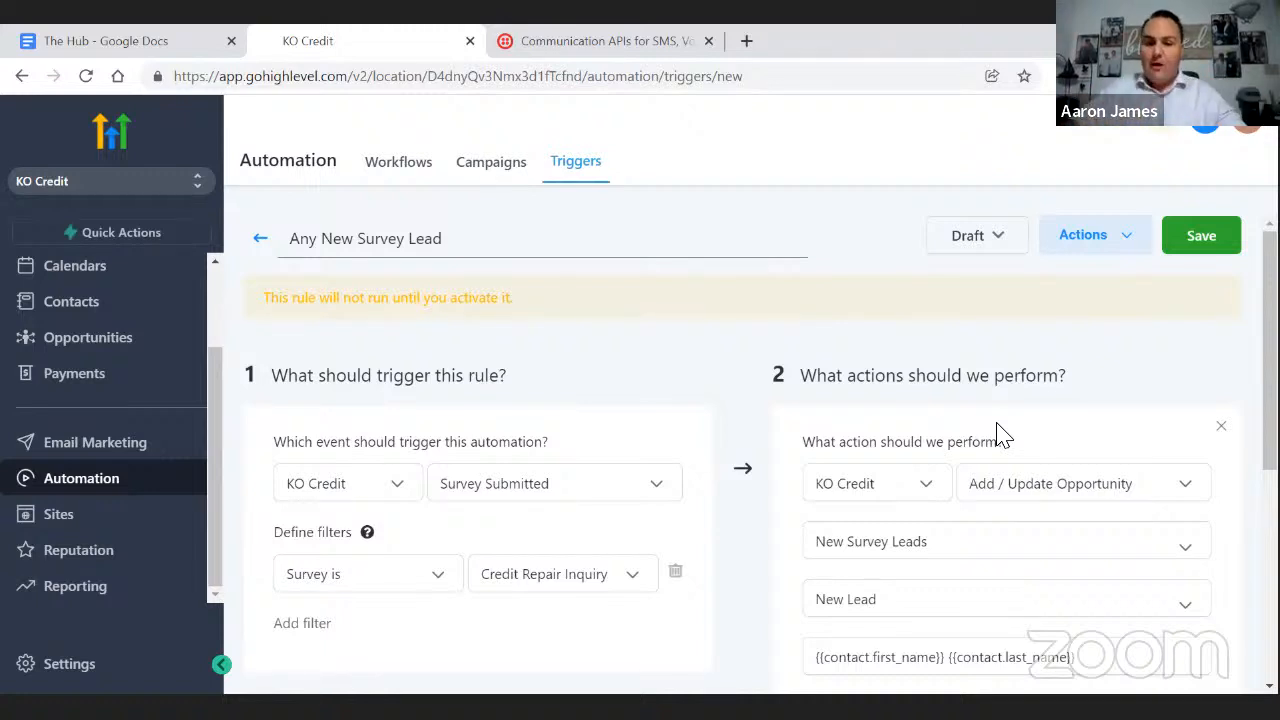
# - Switch the Any New Survey Lead rule from Draft to Active and save it
pyautogui.scroll(-1, 1040, 470)
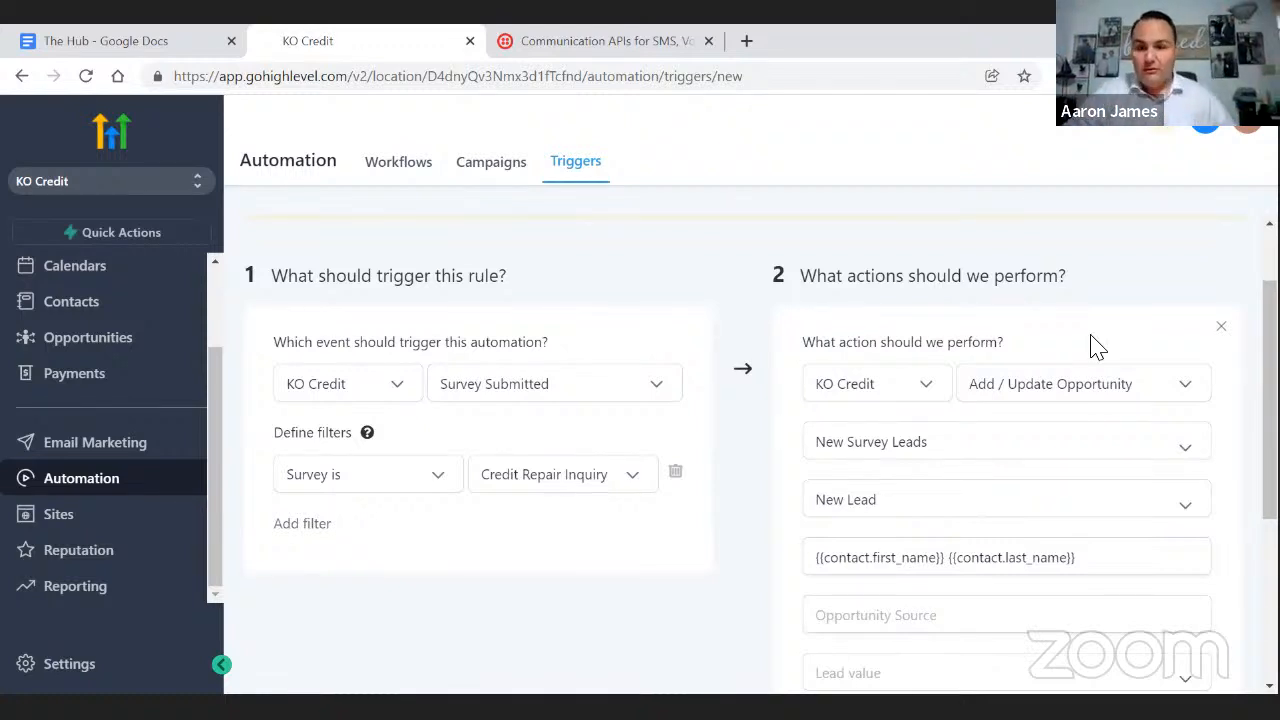
pyautogui.scroll(1, 1094, 343)
pyautogui.click(1000, 240)
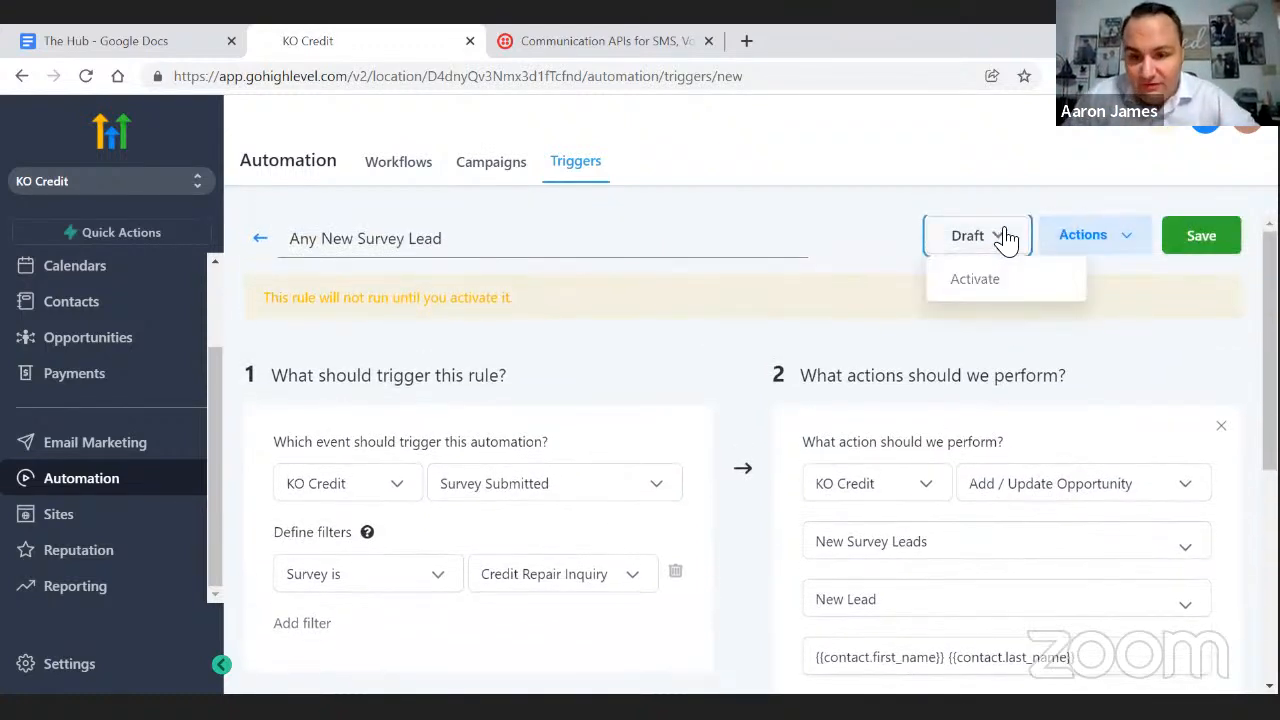
pyautogui.click(972, 279)
pyautogui.click(1200, 240)
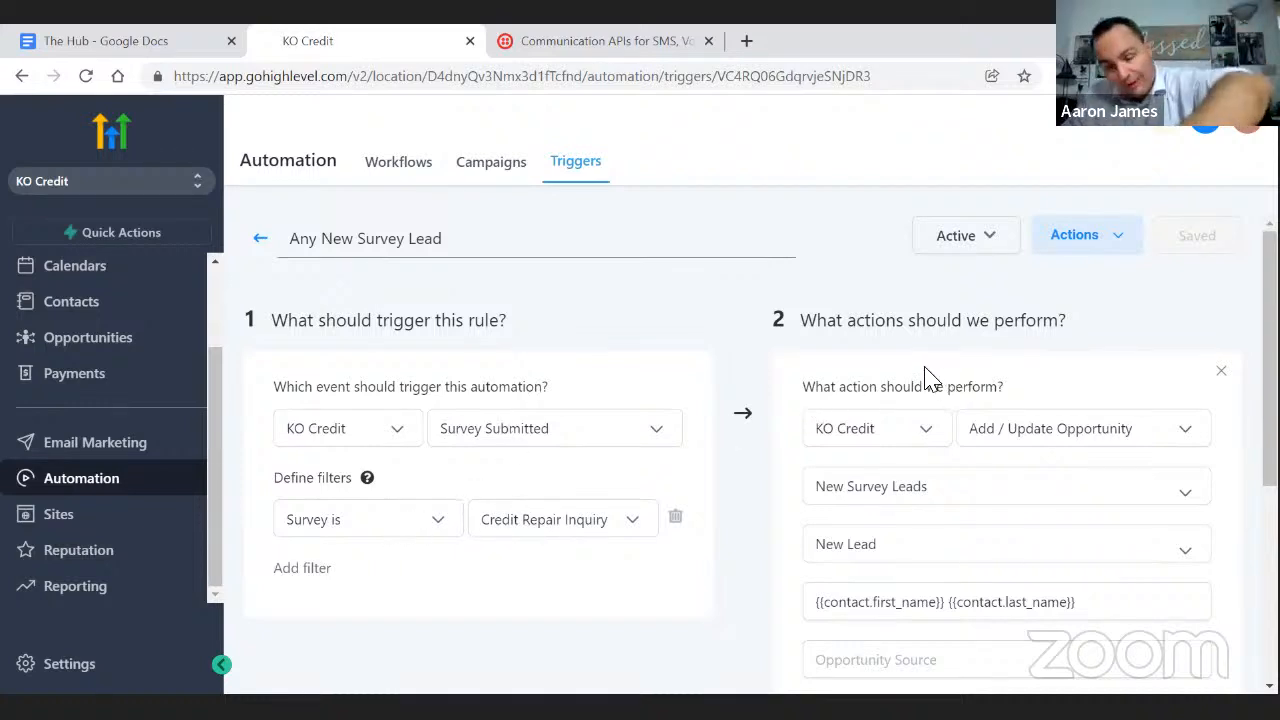
# - Go back to the Triggers list, where the Survey folder now holds four active triggers
pyautogui.click(259, 245)
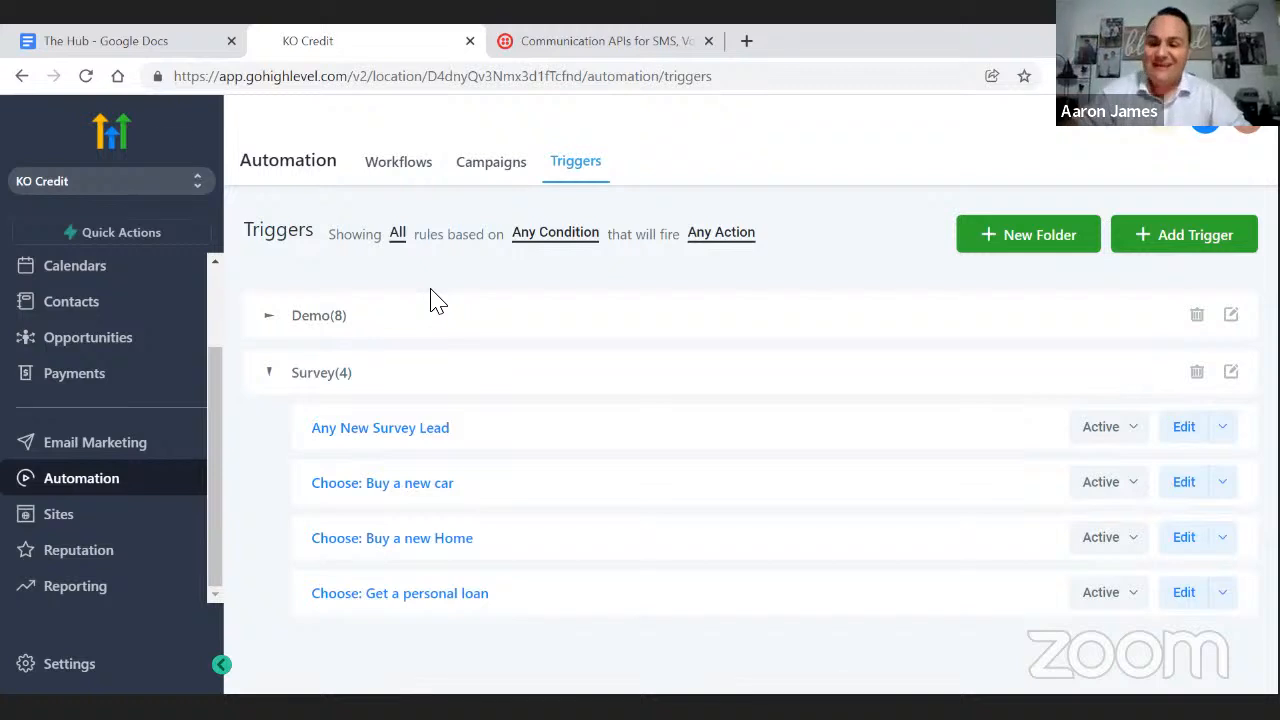
# - Open Credit Repair Inquiry in the survey builder and show its Integrate Survey Link tab
pyautogui.click(60, 515)
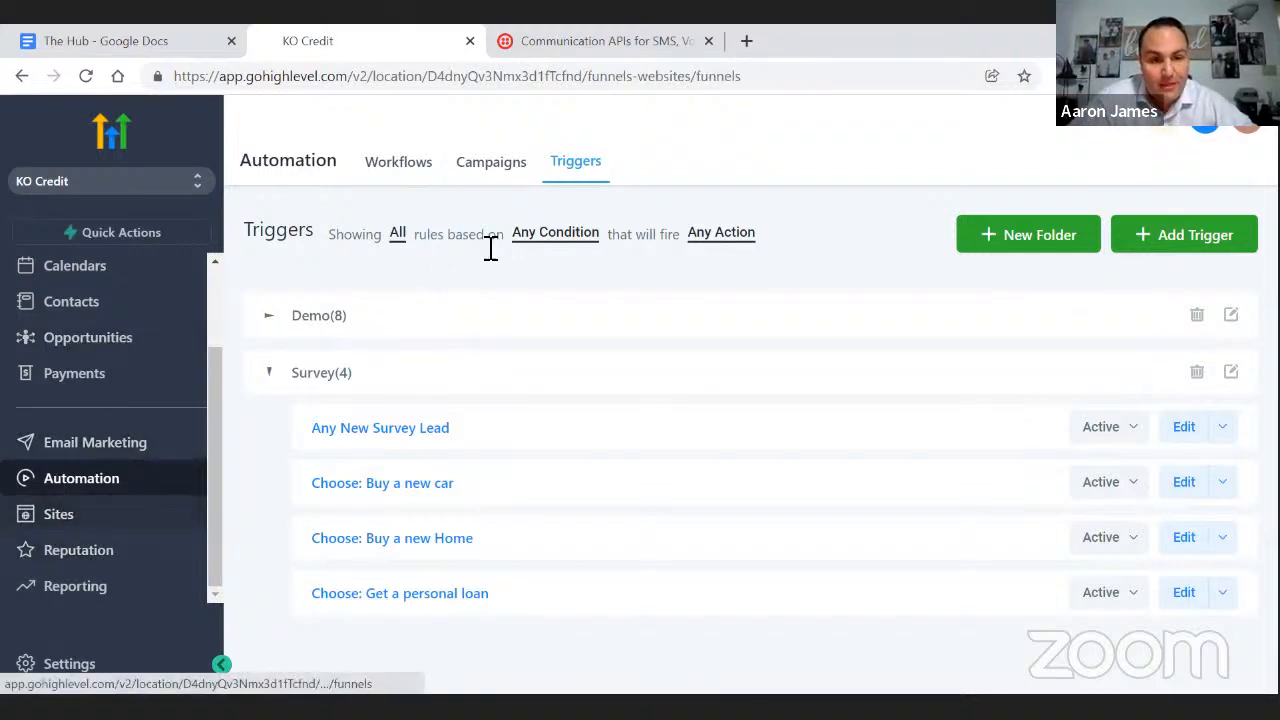
pyautogui.moveTo(680, 165)
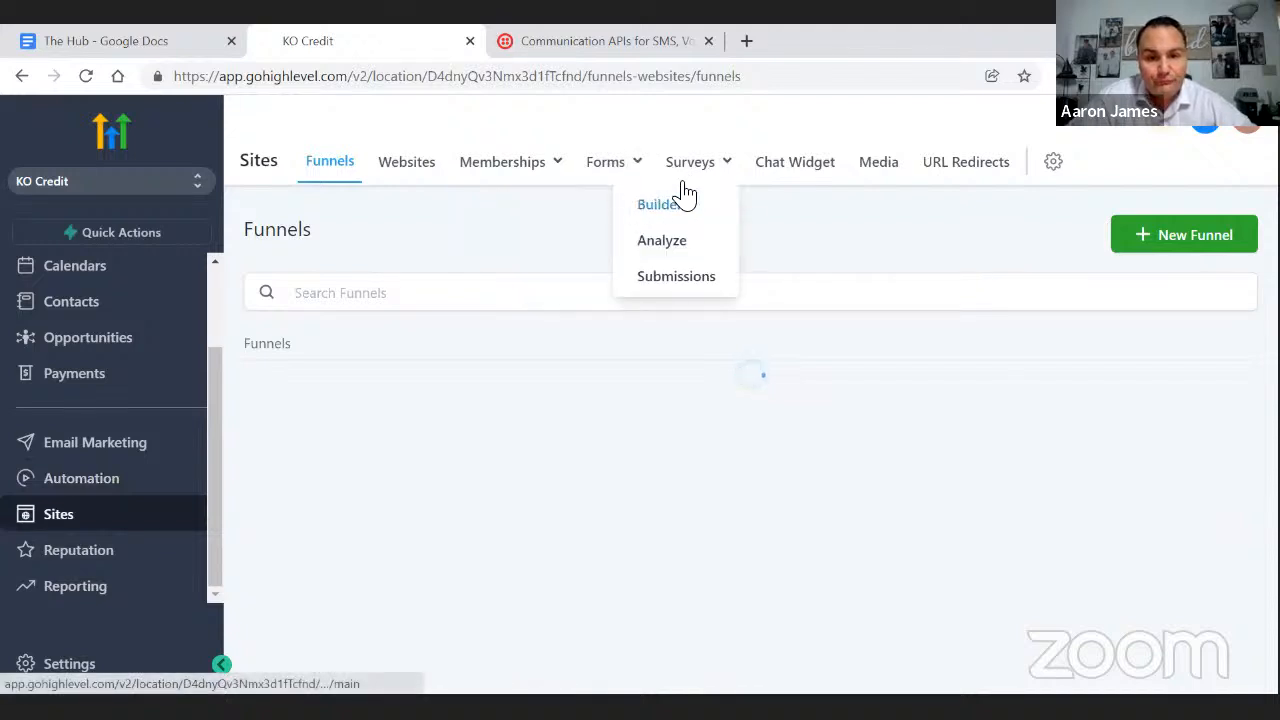
pyautogui.click(673, 208)
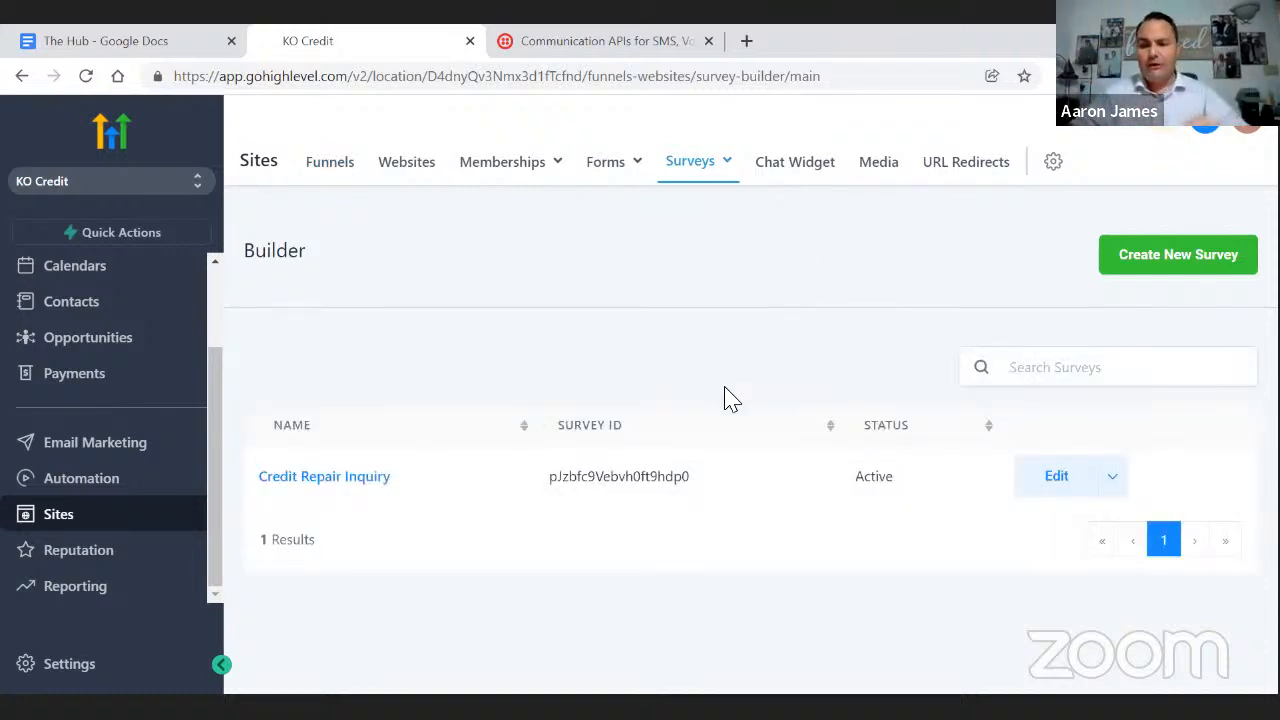
pyautogui.click(310, 480)
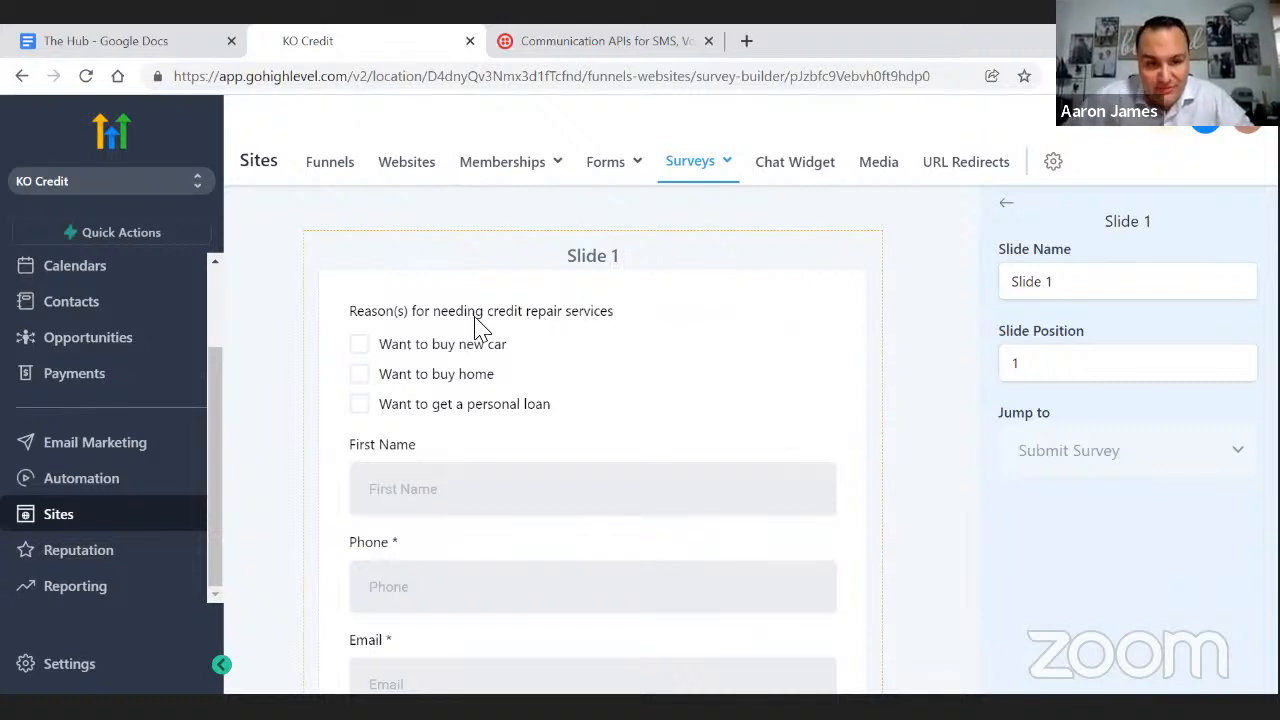
pyautogui.click(1005, 205)
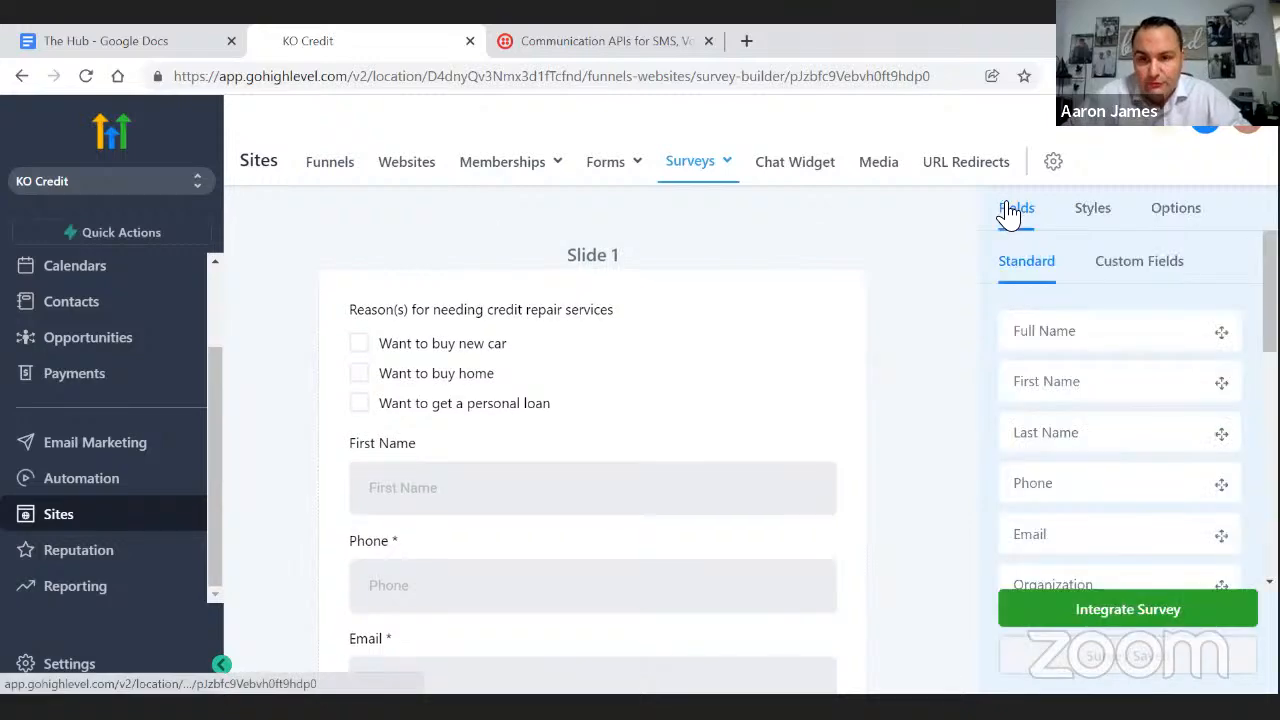
pyautogui.click(1145, 615)
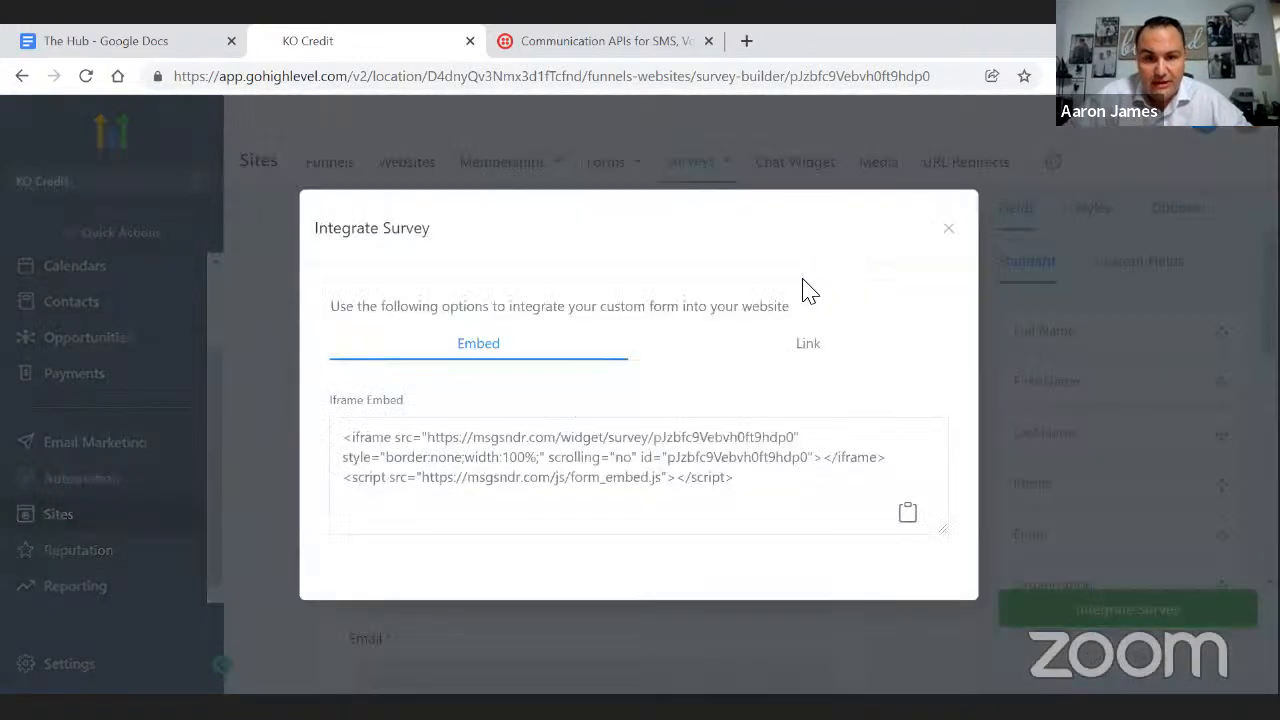
pyautogui.click(806, 345)
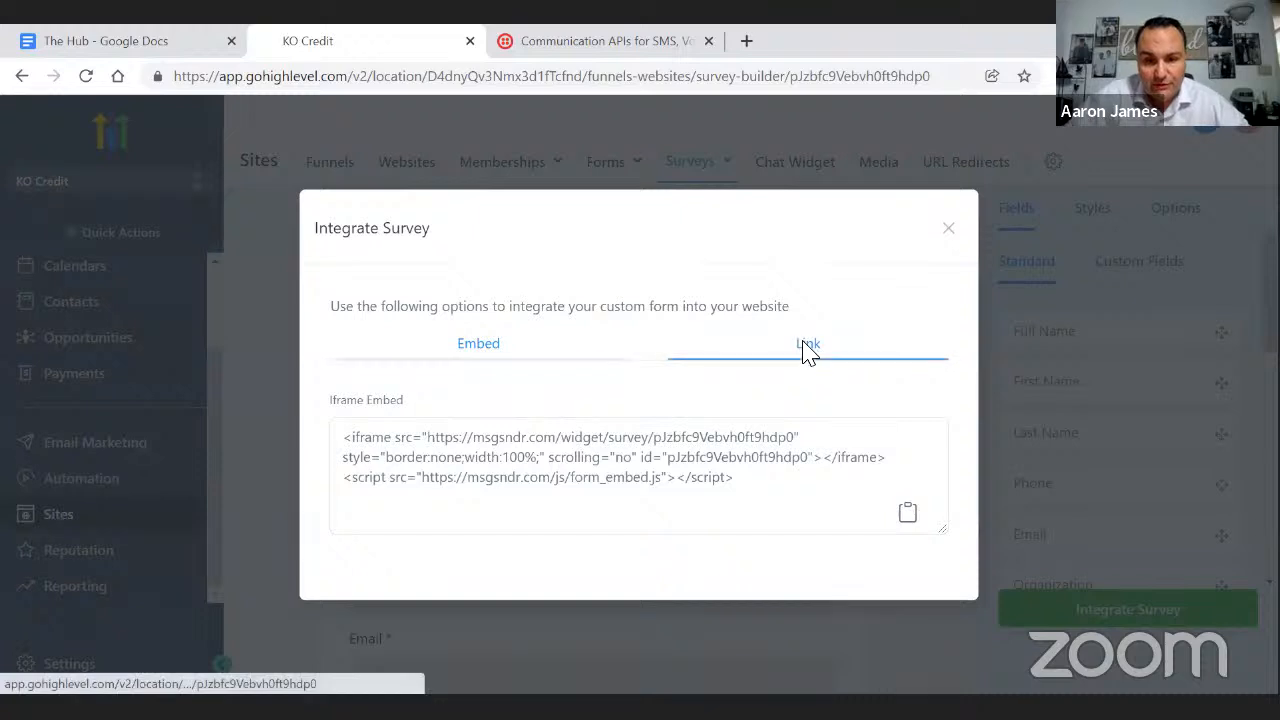
# - Open the live survey, tick 'Want to buy home' and enter the contact's first name
pyautogui.click(900, 477)
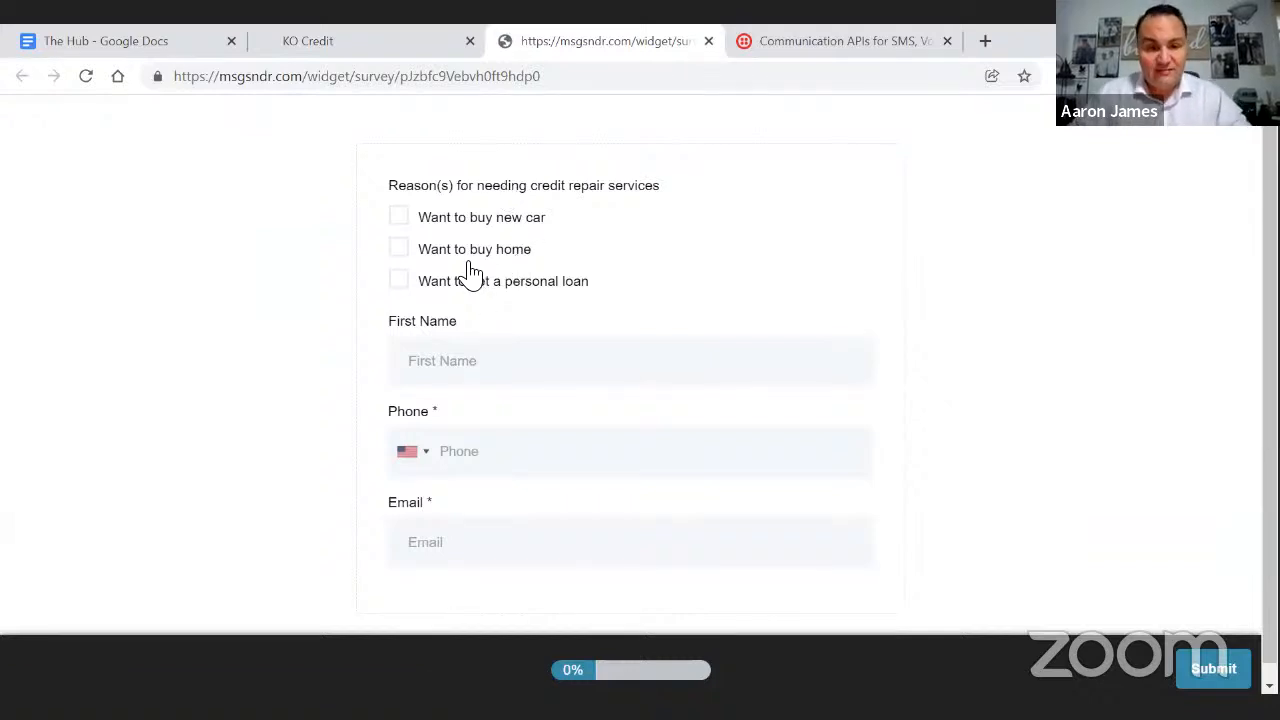
pyautogui.click(398, 250)
pyautogui.click(464, 360)
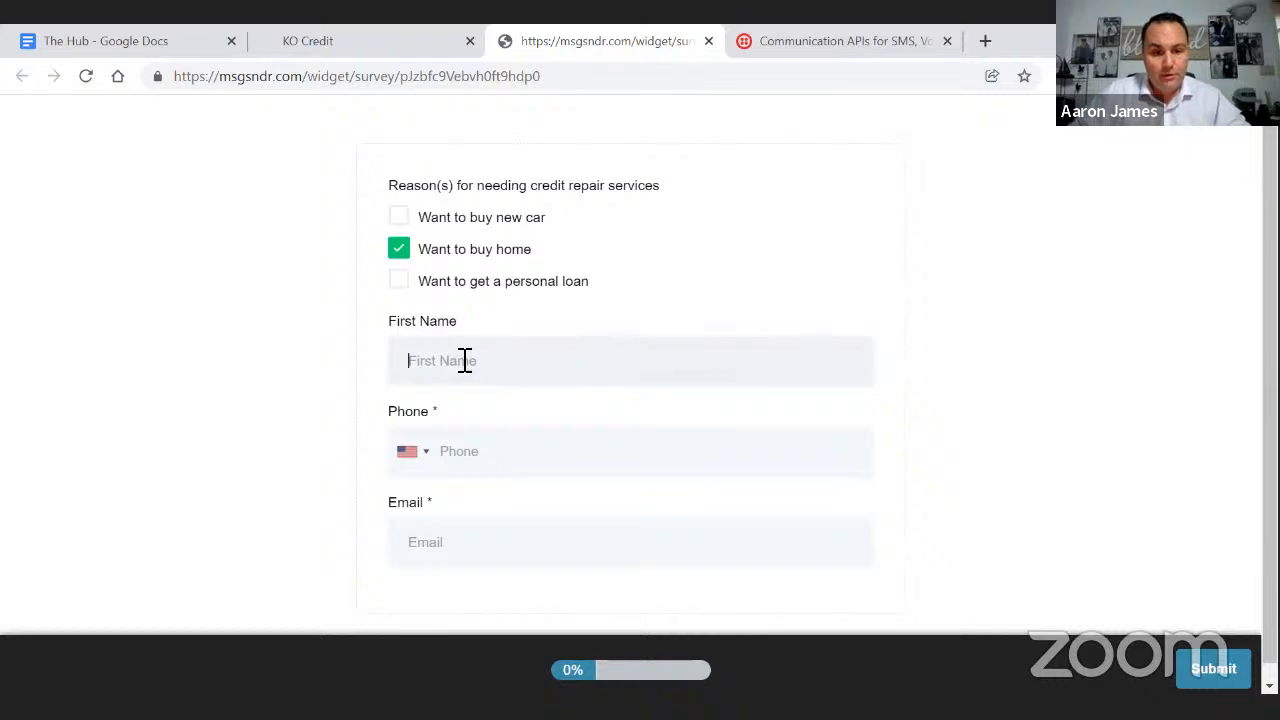
pyautogui.write('Aaron')
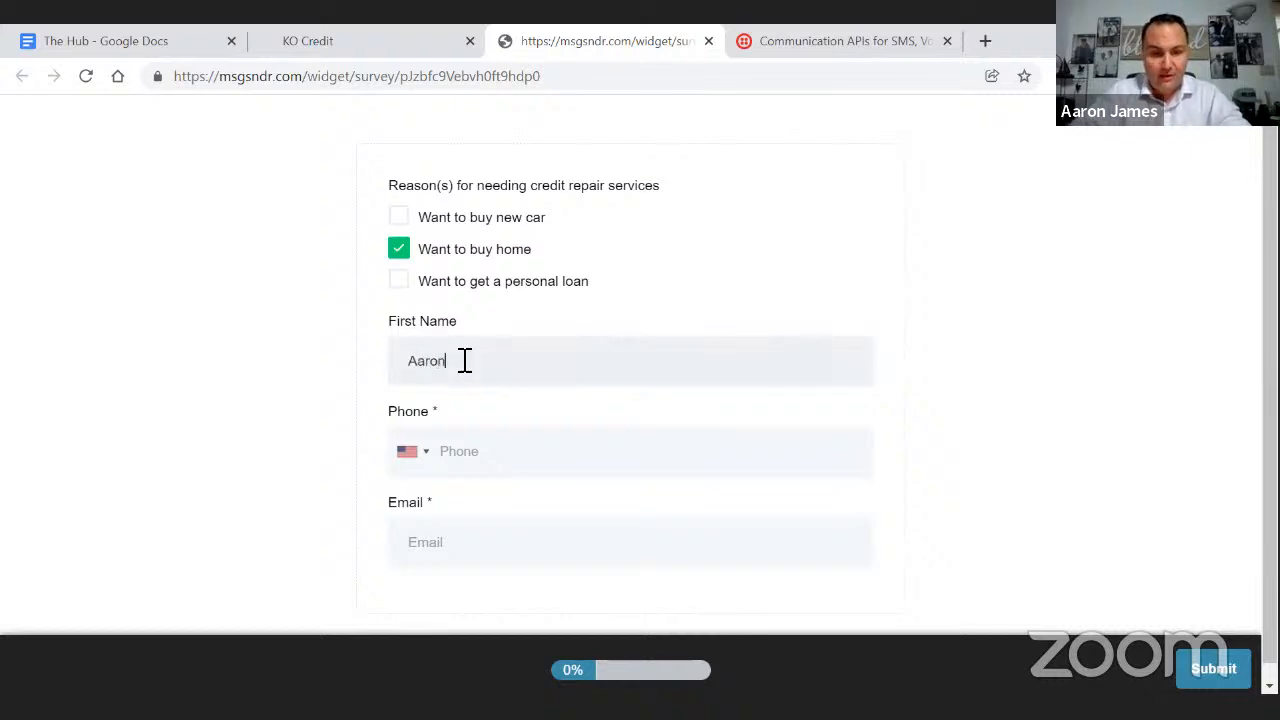
# - Enter the contact's phone number and e-mail address, correcting typos in the e-mail
pyautogui.click(488, 450)
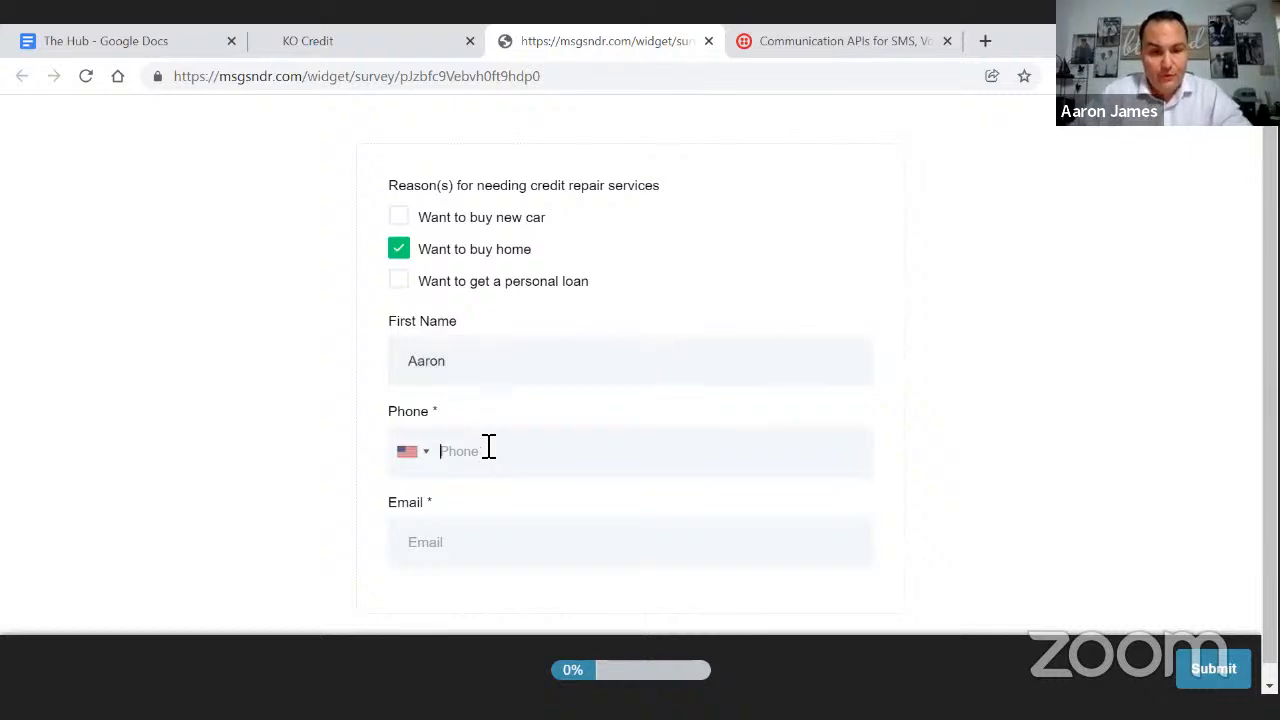
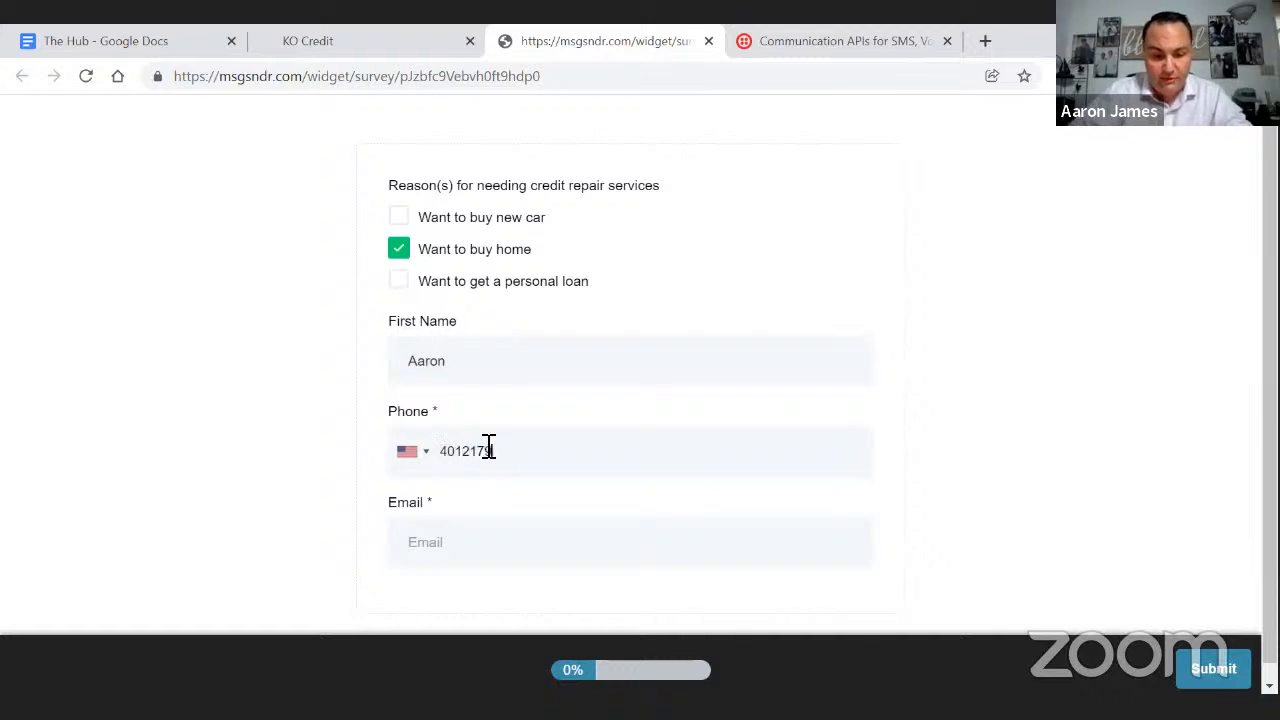
pyautogui.click(443, 540)
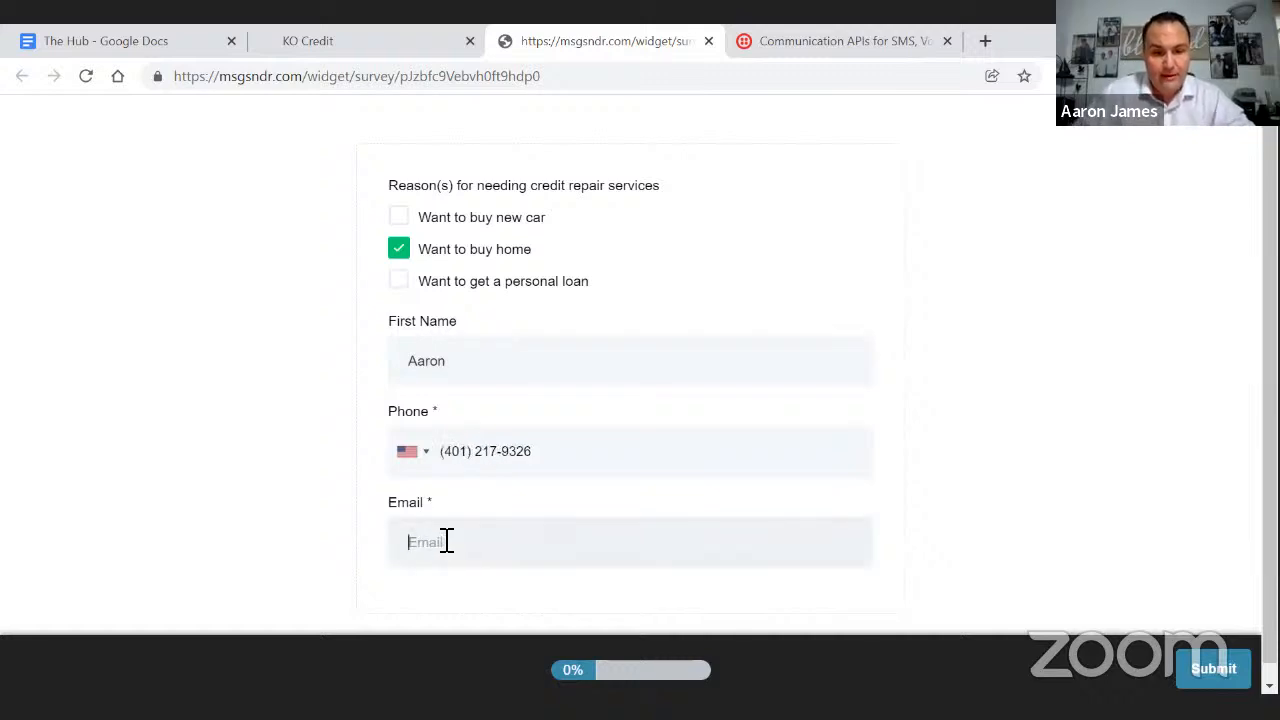
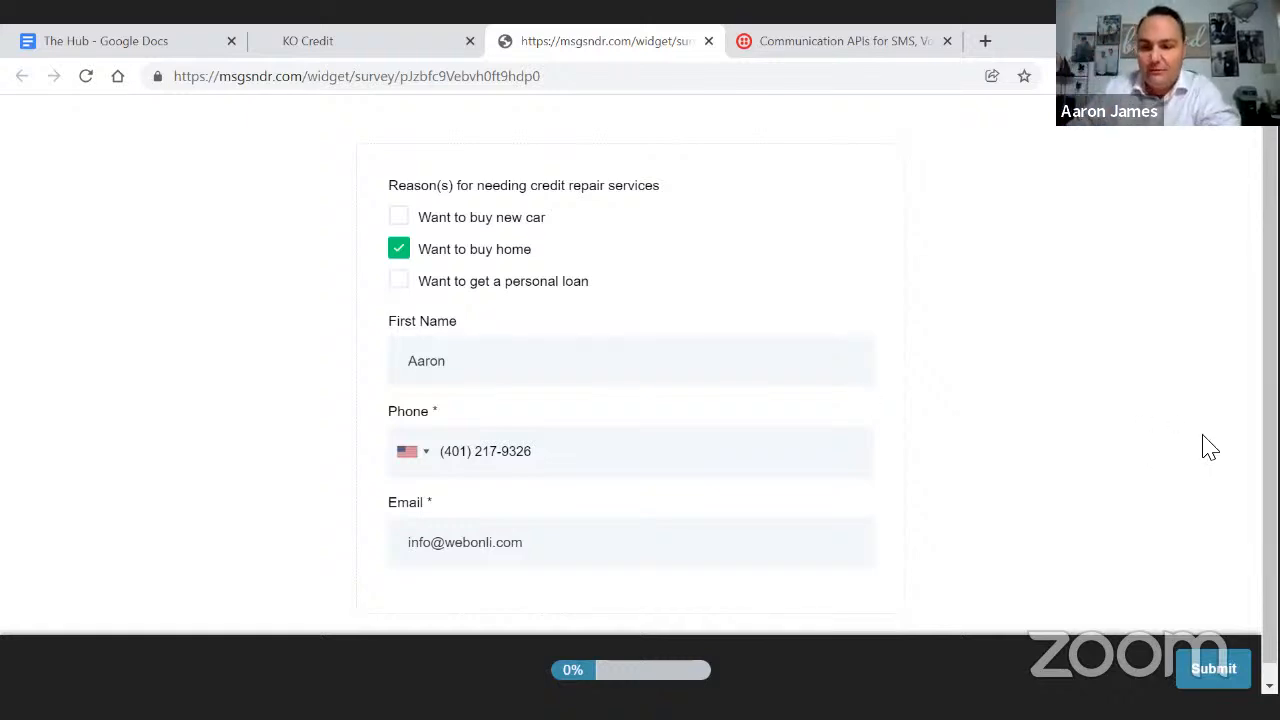
# - Submit the test survey, then return to the KO Credit tab and close the Integrate Survey dialog
pyautogui.click(1208, 676)
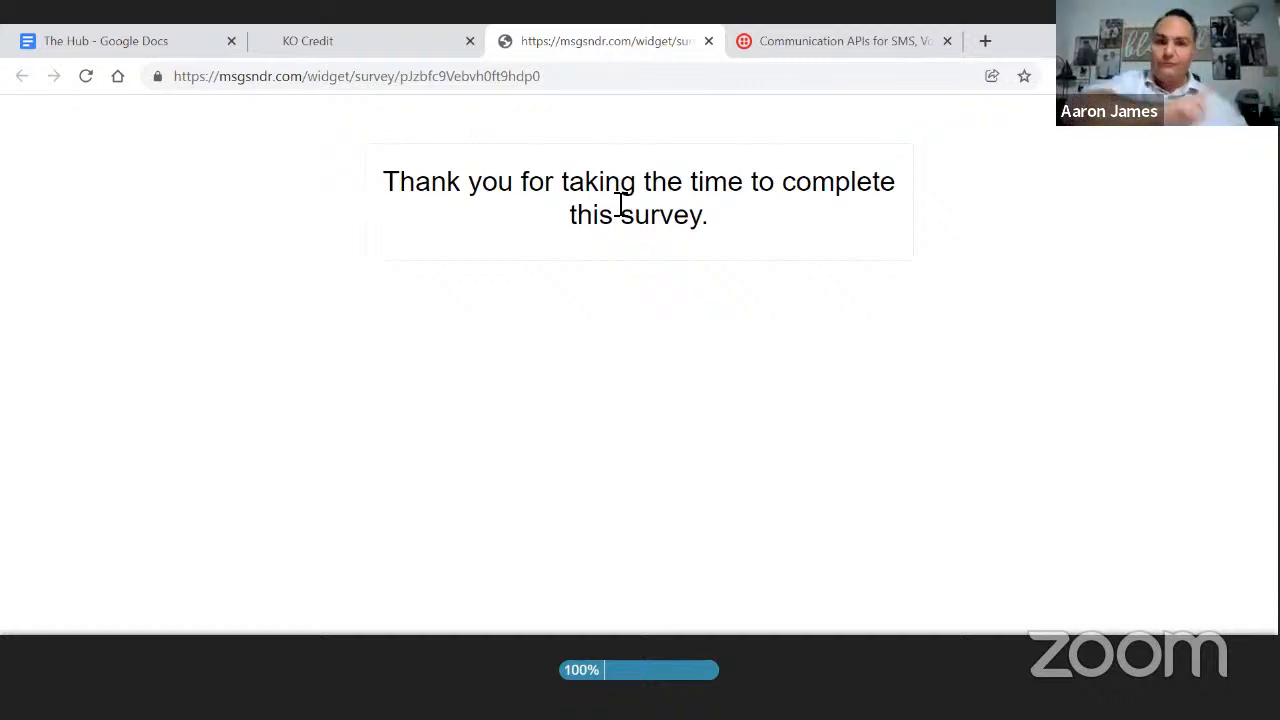
pyautogui.click(406, 48)
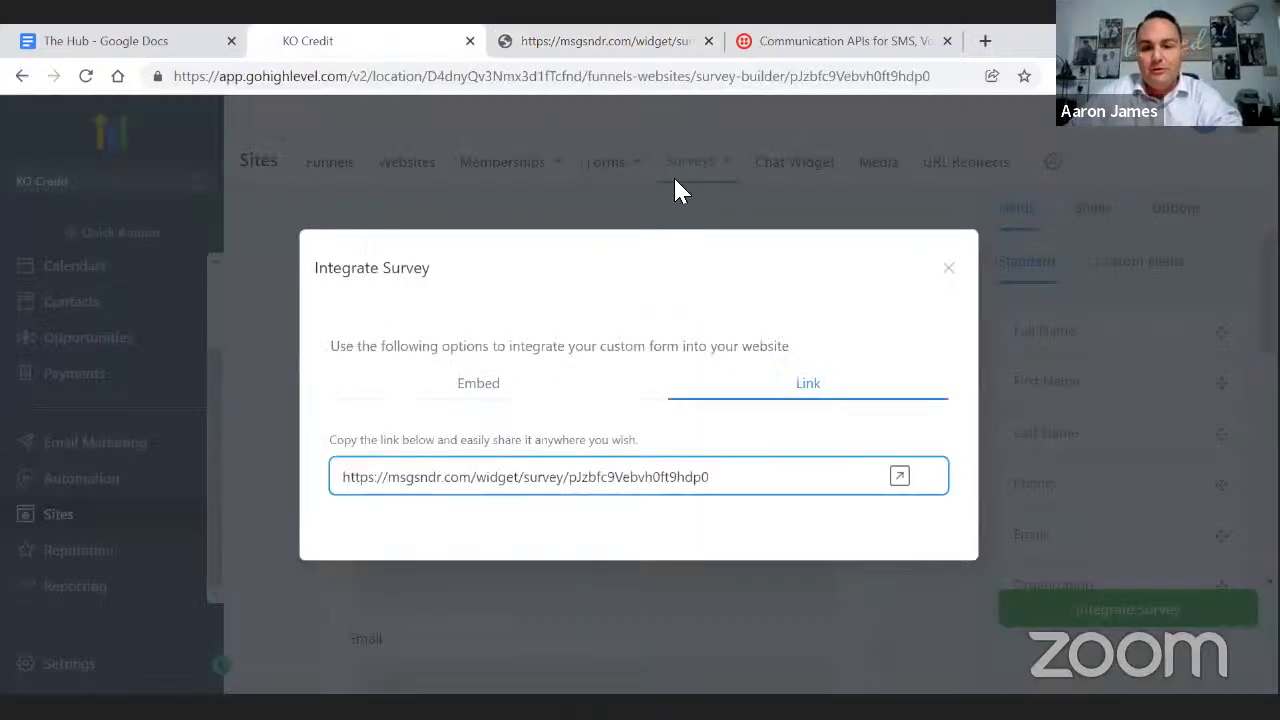
pyautogui.click(948, 267)
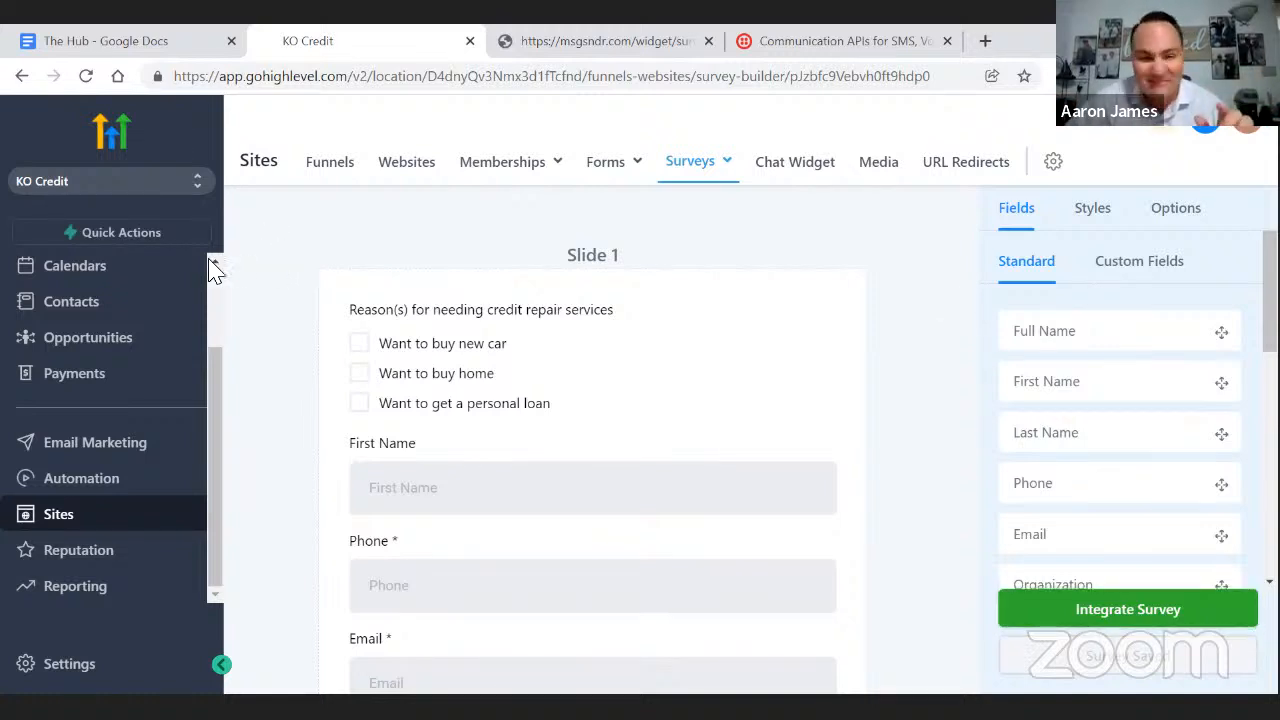
# - Open the new survey lead's opportunity from New Lead on the Opportunities board
pyautogui.click(75, 345)
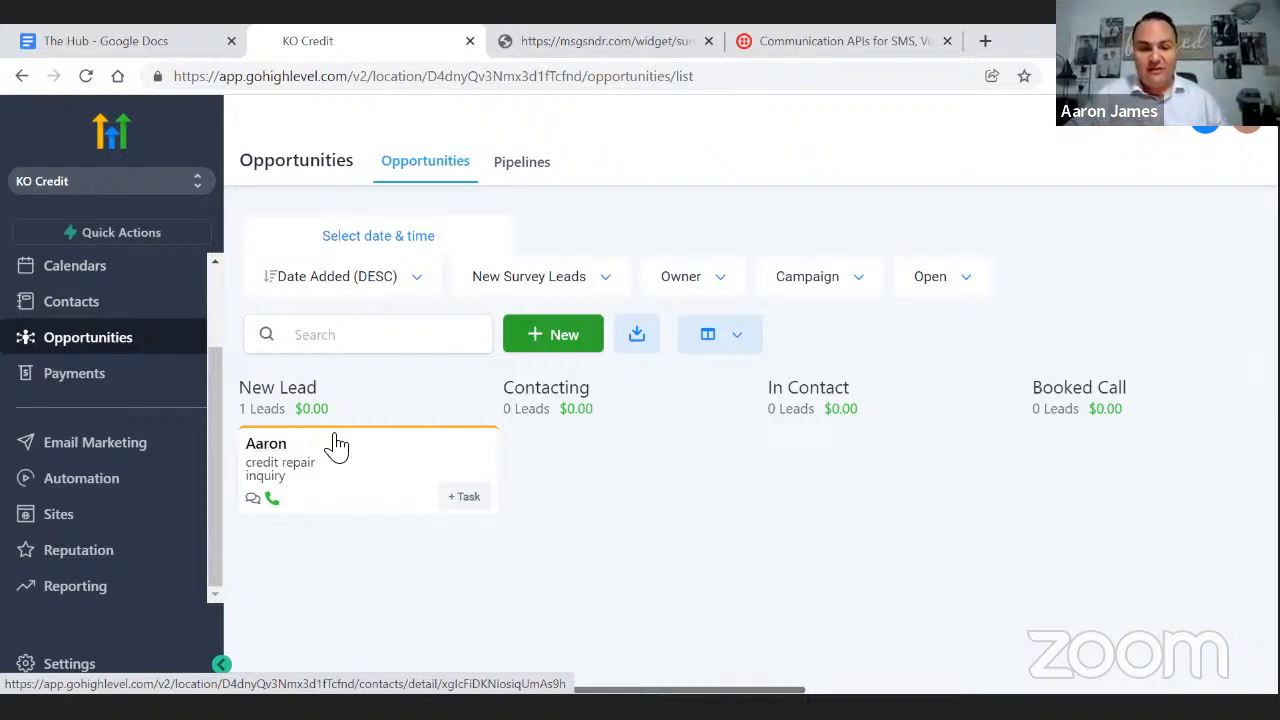
pyautogui.click(385, 473)
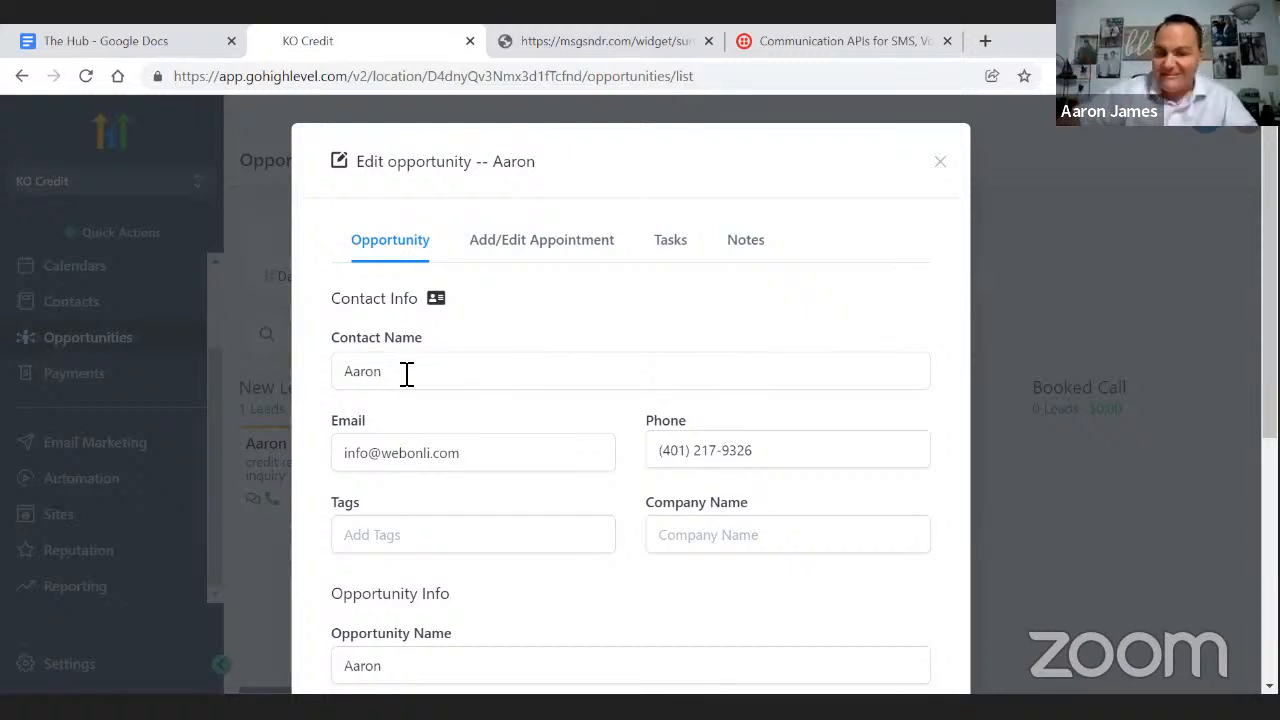
# - Review the lead's opportunity details, including Opportunity Name, then close the window
pyautogui.scroll(-2, 670, 490)
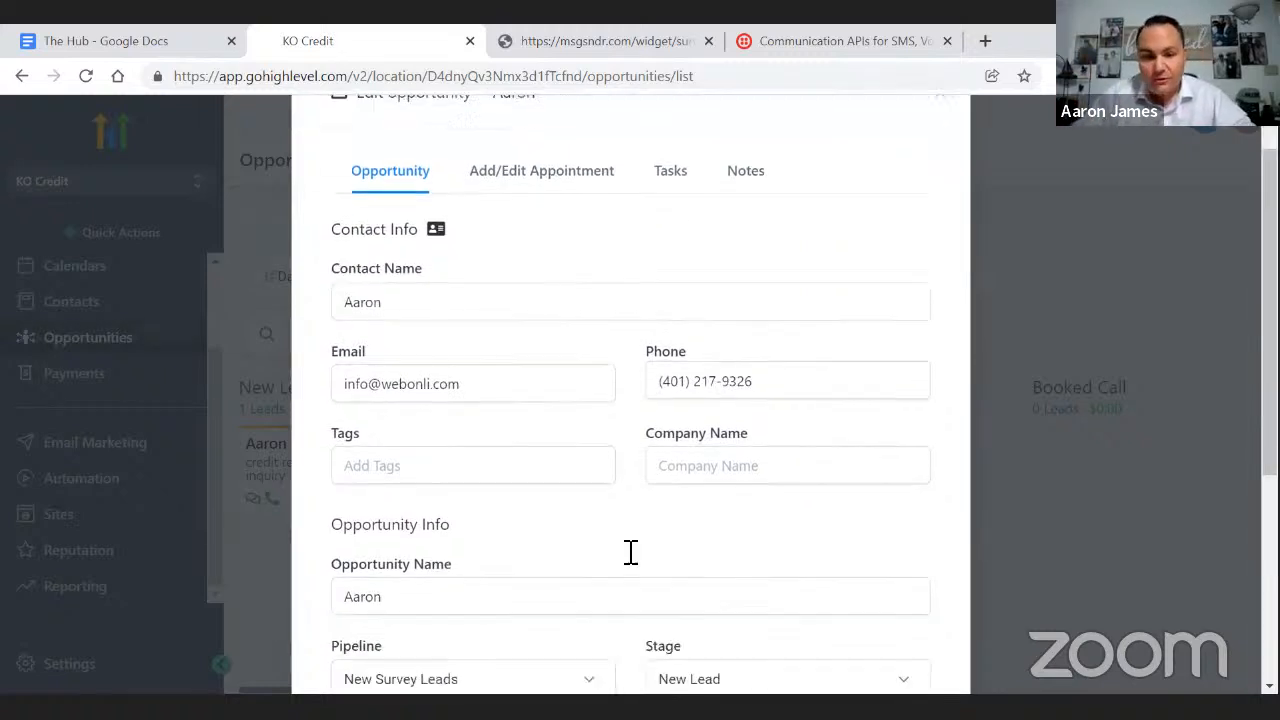
pyautogui.click(407, 566)
pyautogui.scroll(-3, 688, 428)
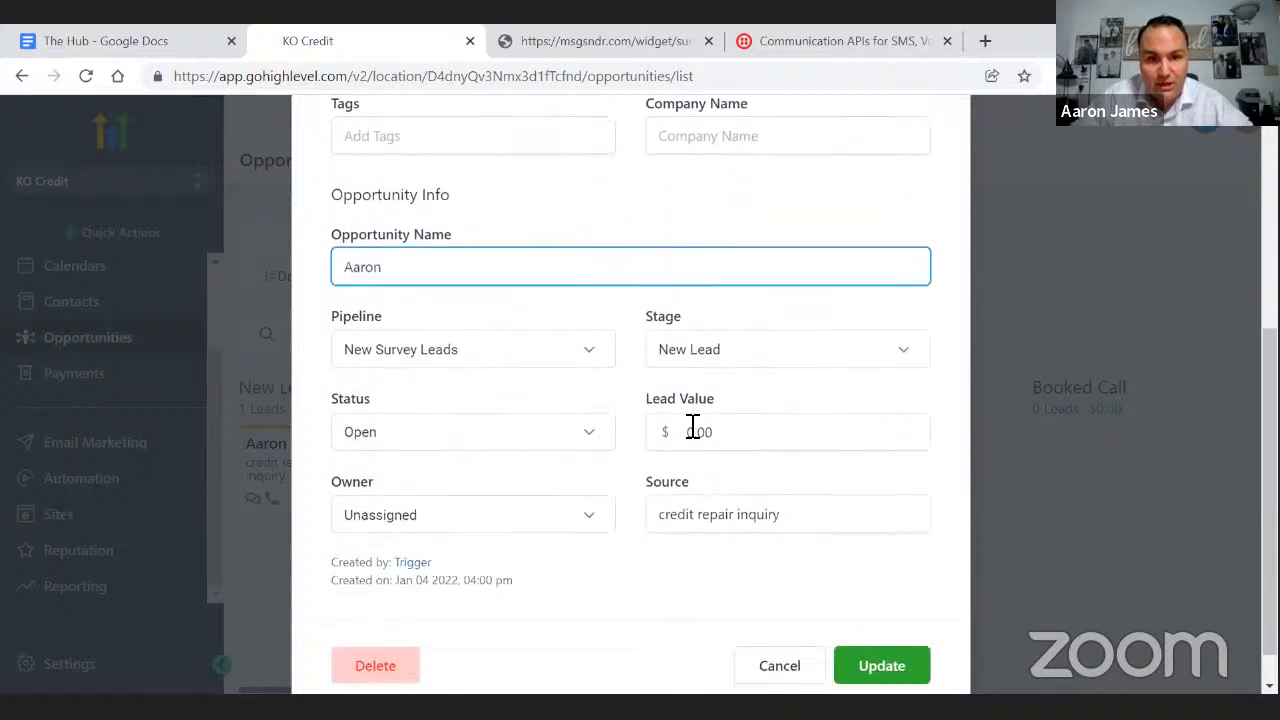
pyautogui.scroll(-1, 693, 427)
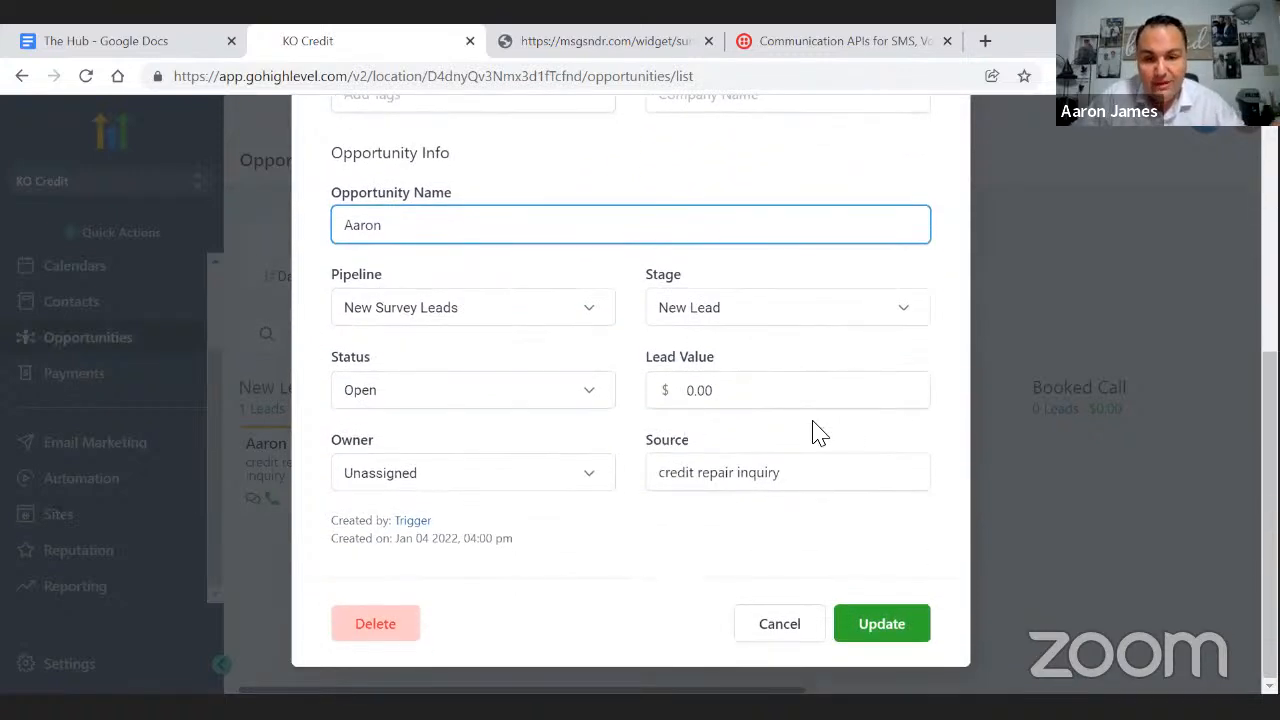
pyautogui.scroll(5, 812, 432)
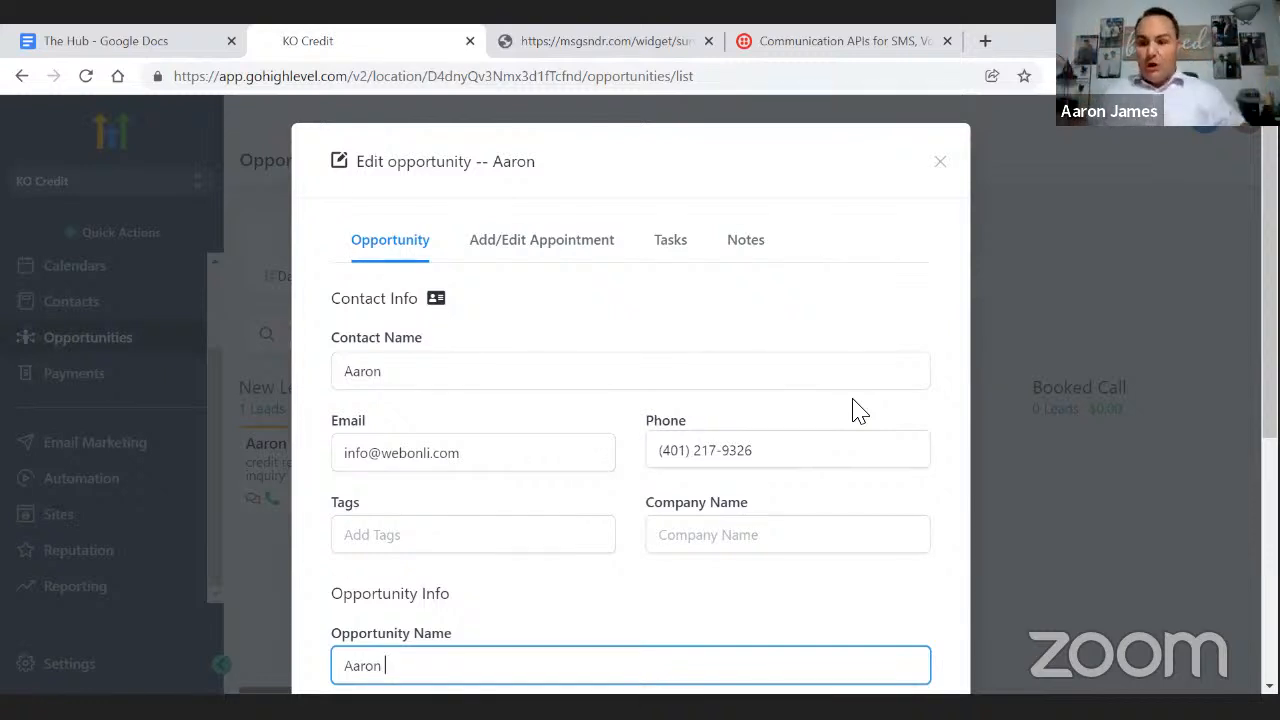
pyautogui.click(940, 163)
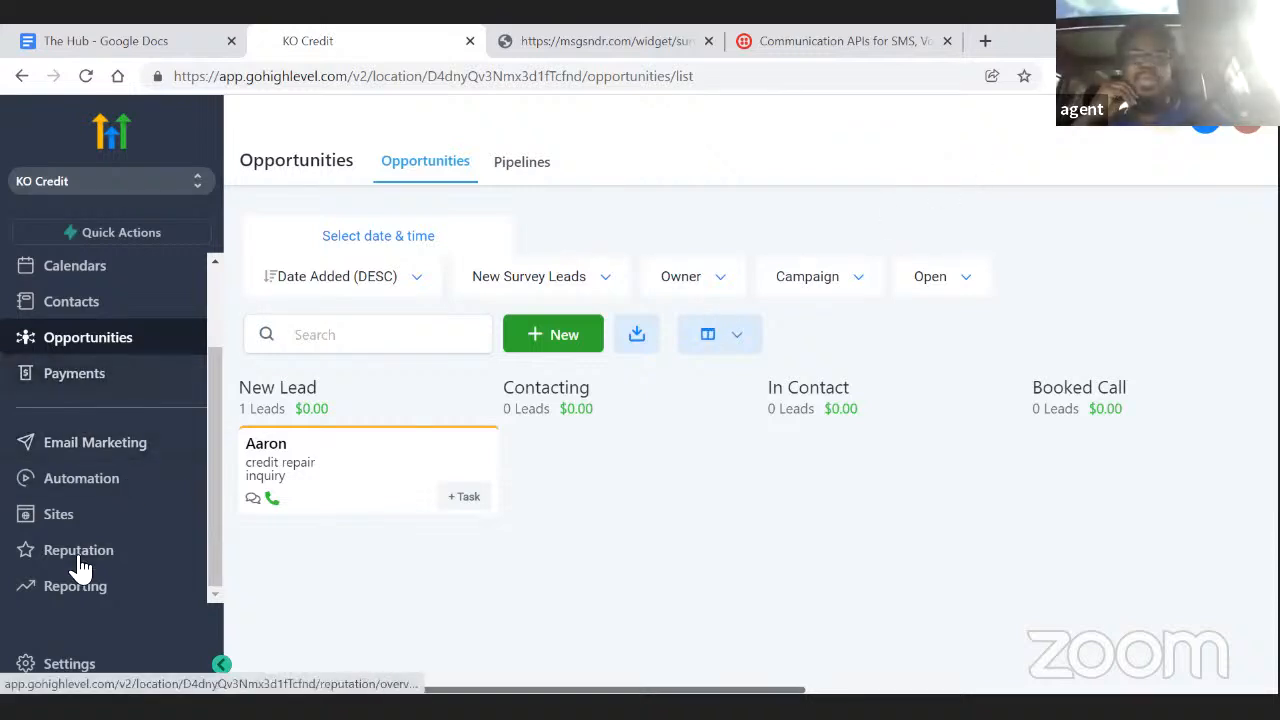
# - Open Credit Repair Inquiry's Options panel, then select the thank-you message on the live survey tab
pyautogui.click(56, 516)
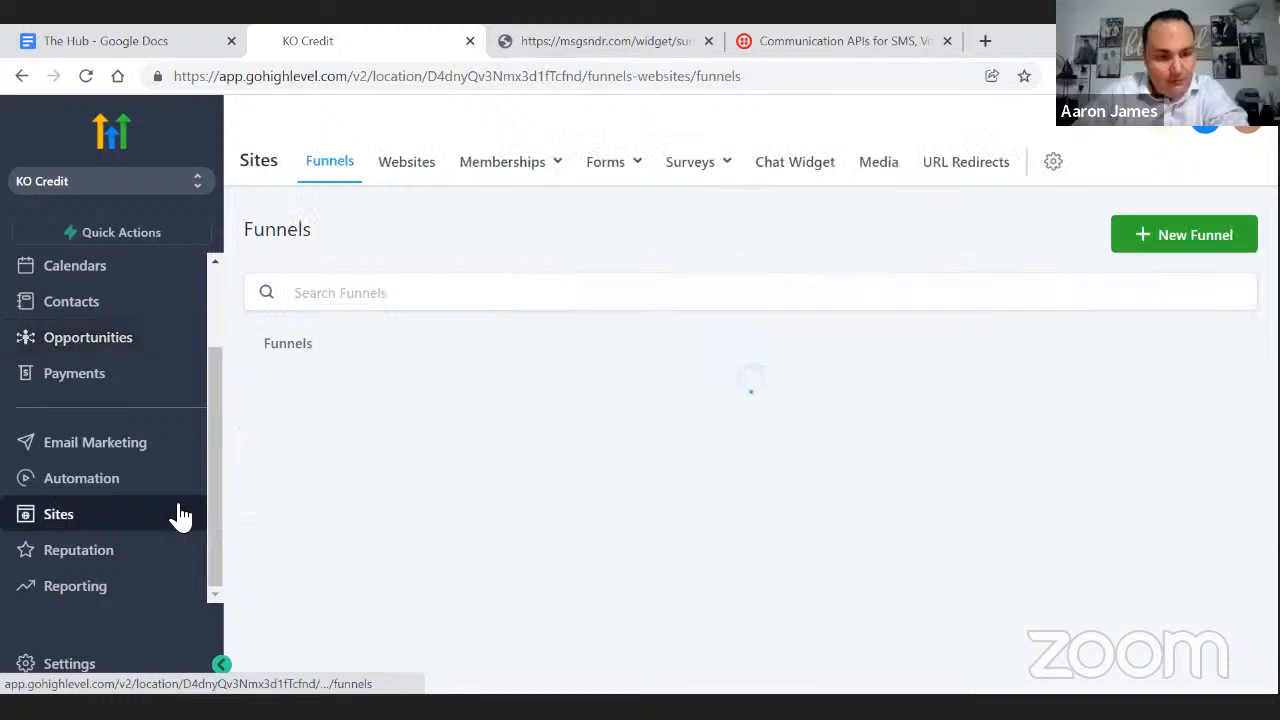
pyautogui.click(692, 163)
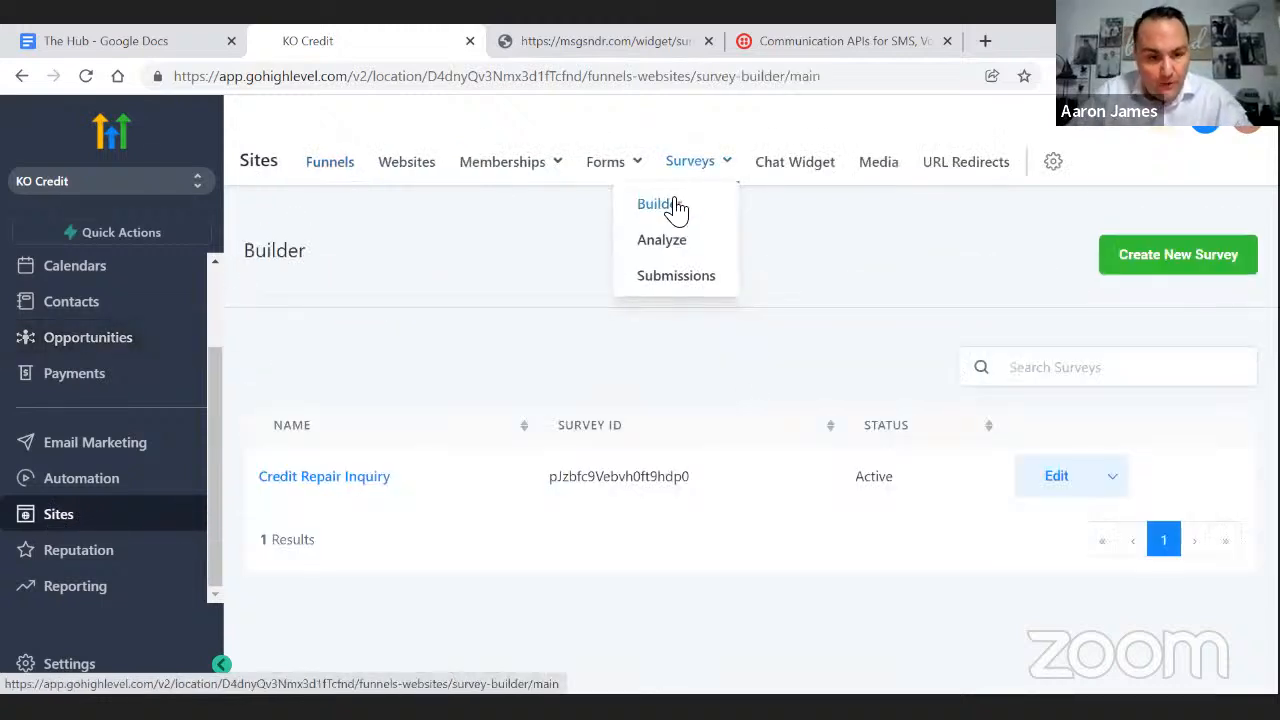
pyautogui.click(345, 476)
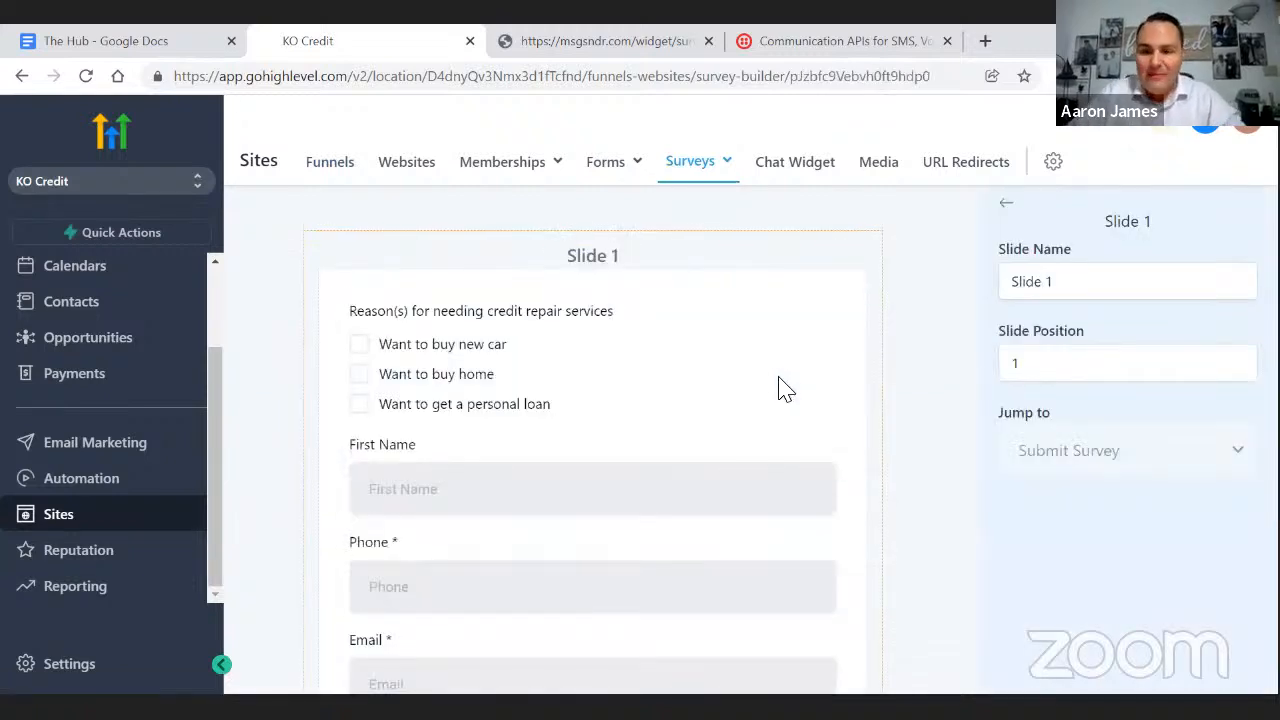
pyautogui.click(1007, 212)
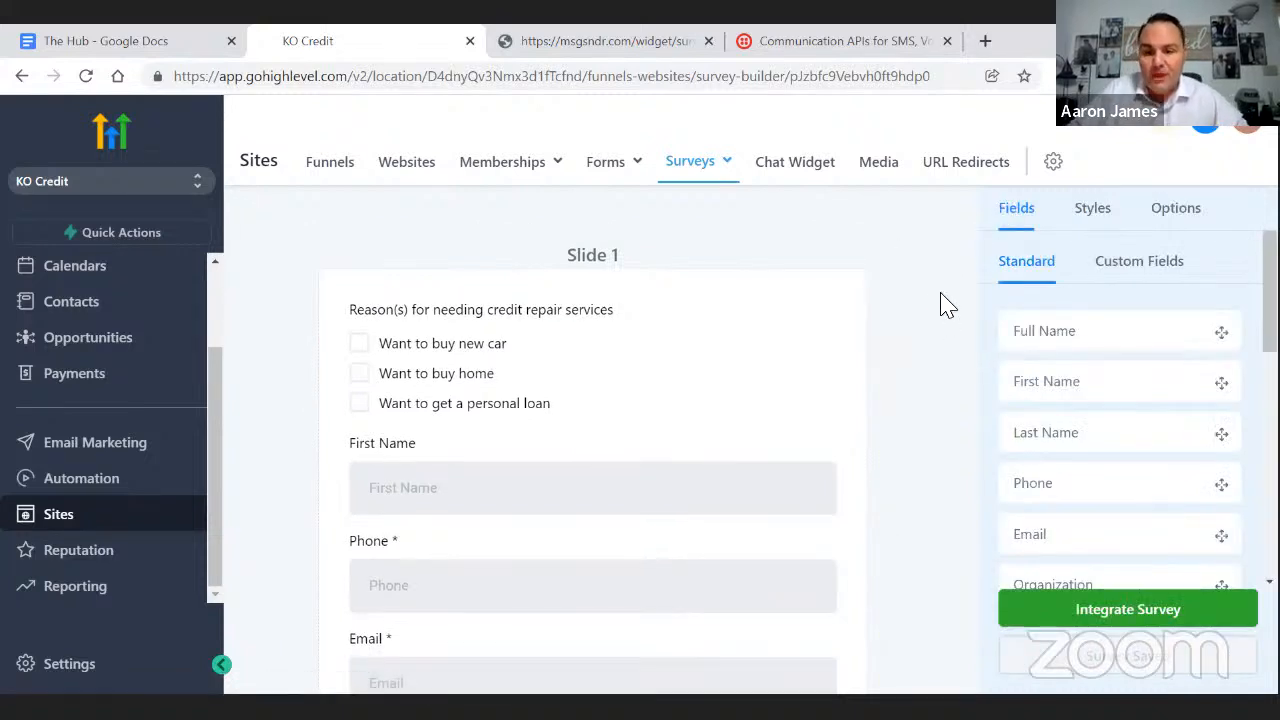
pyautogui.click(1177, 212)
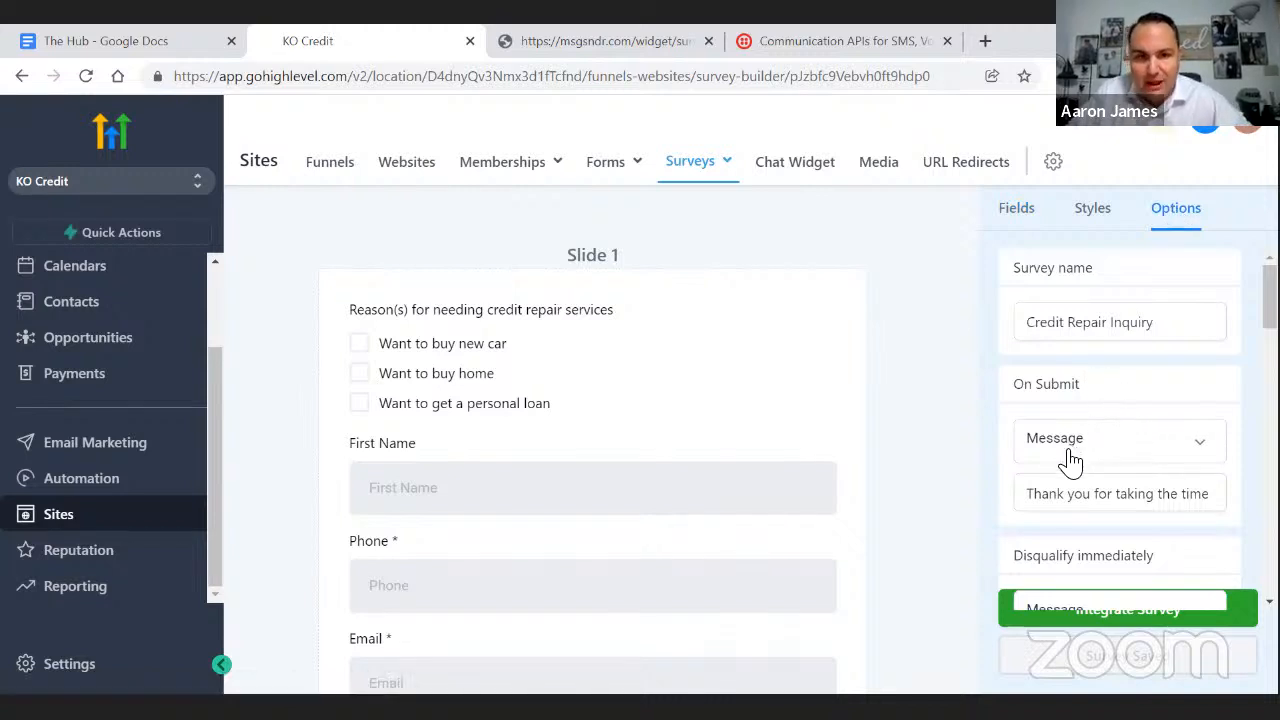
pyautogui.click(613, 48)
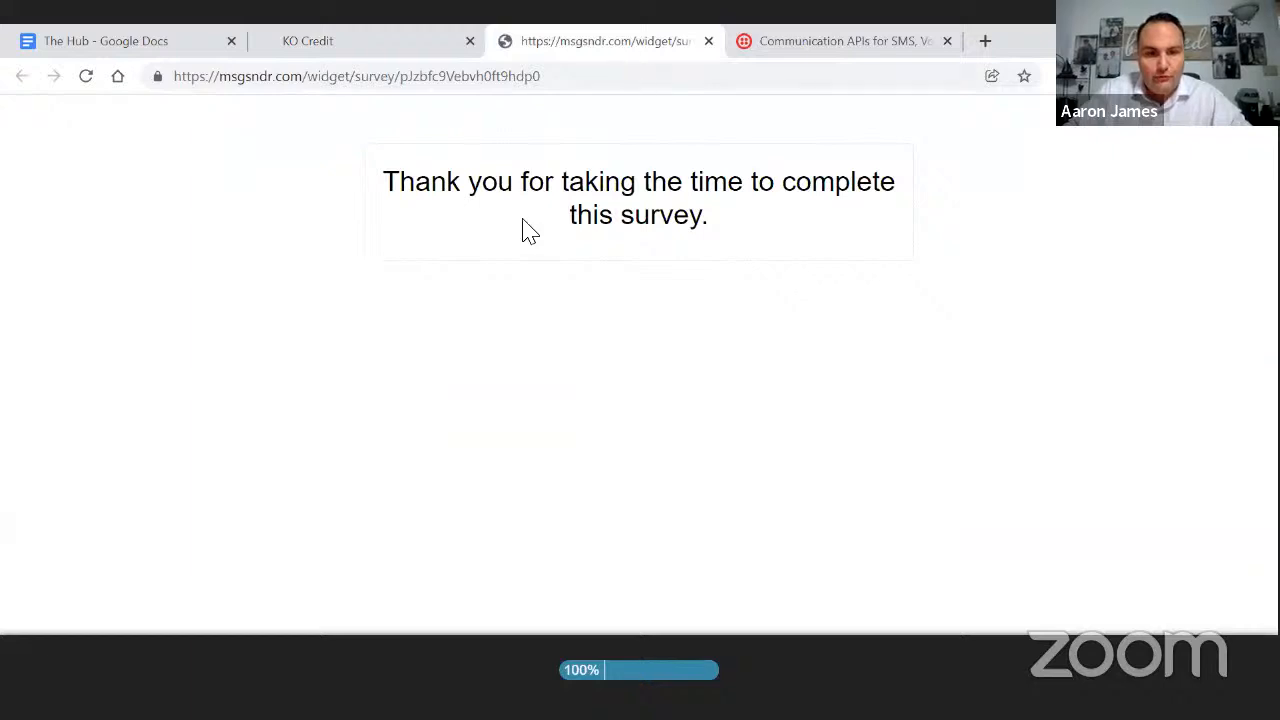
pyautogui.moveTo(417, 178); pyautogui.dragTo(783, 223)
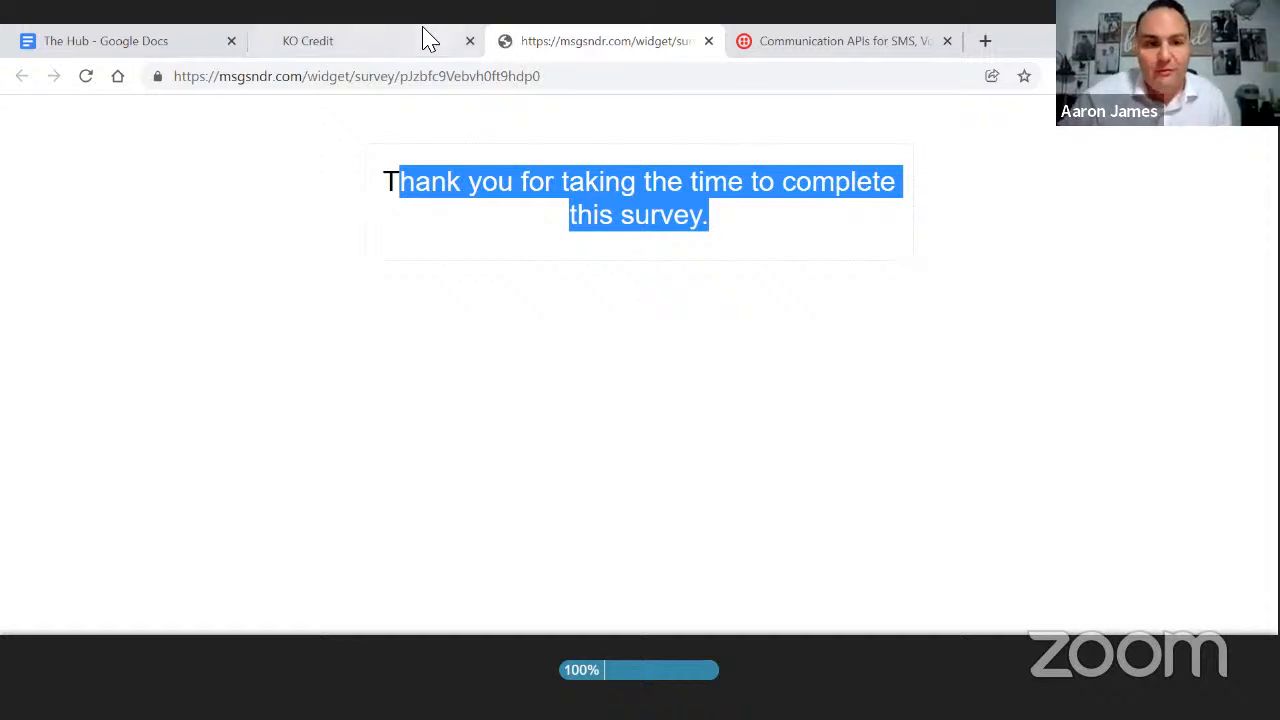
# - Switch back to the KO Credit tab showing the survey's Options panel
pyautogui.click(391, 49)
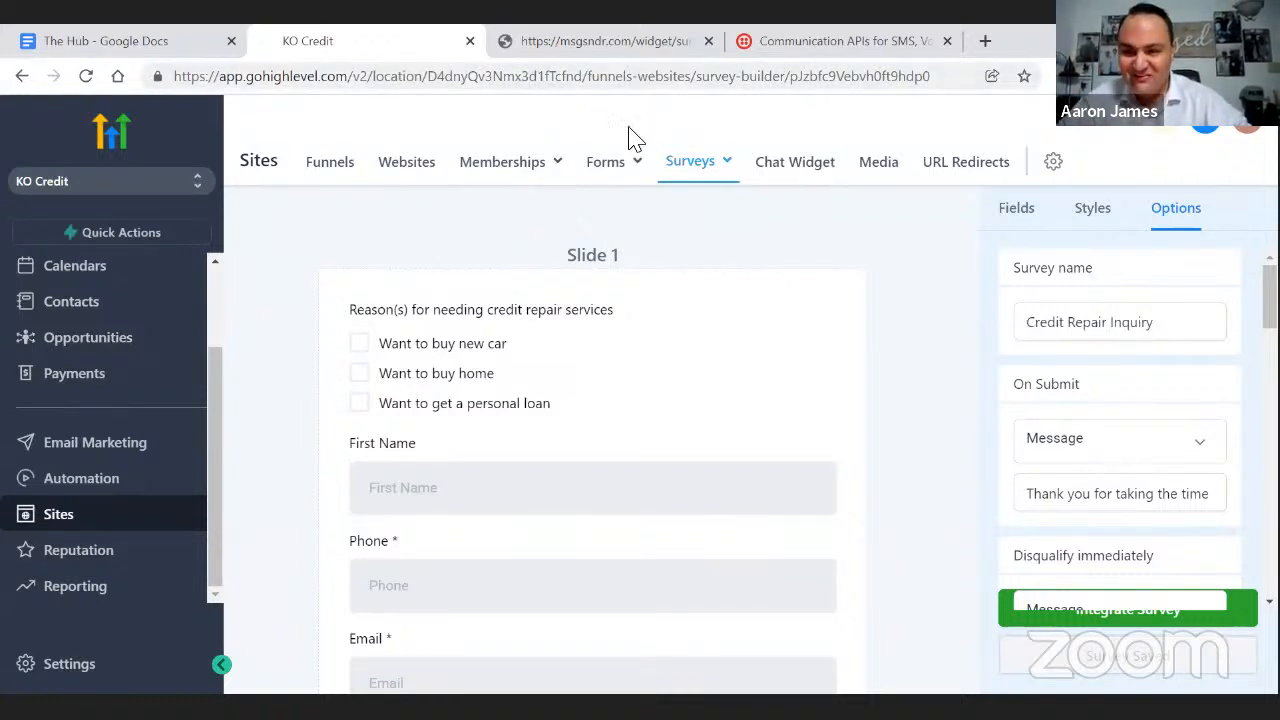
pyautogui.click(1172, 452)
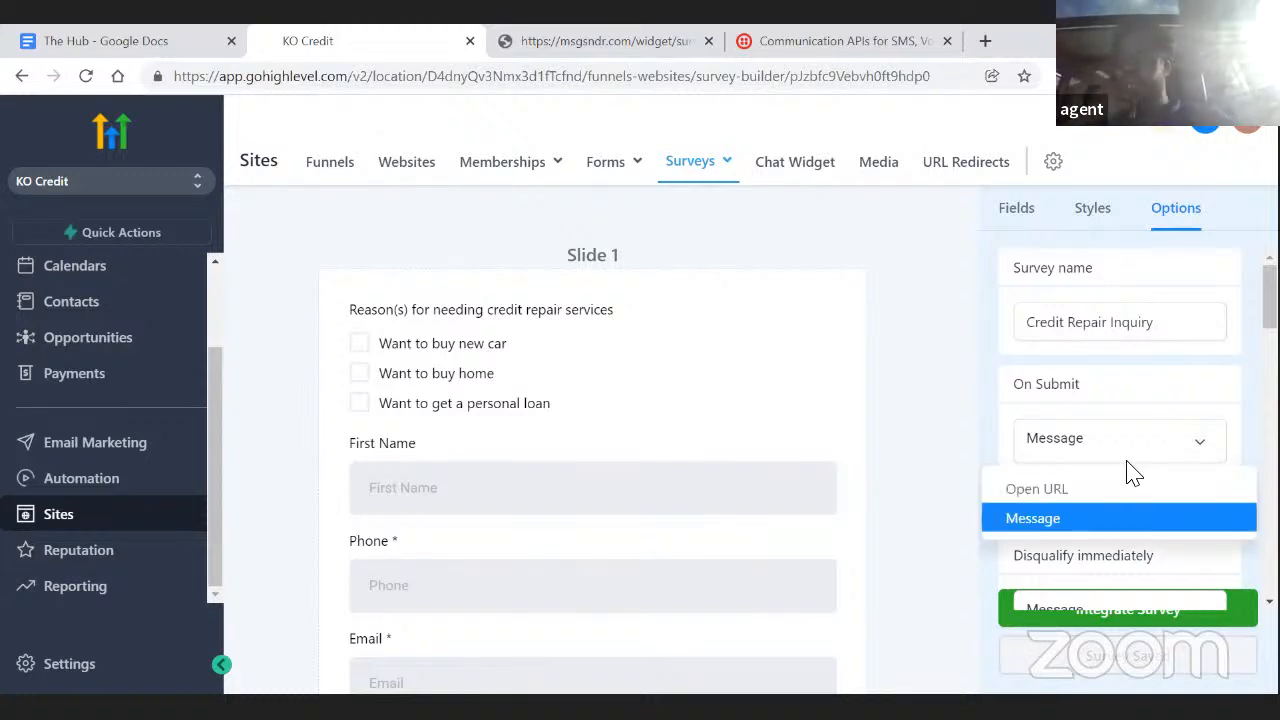
pyautogui.click(1063, 490)
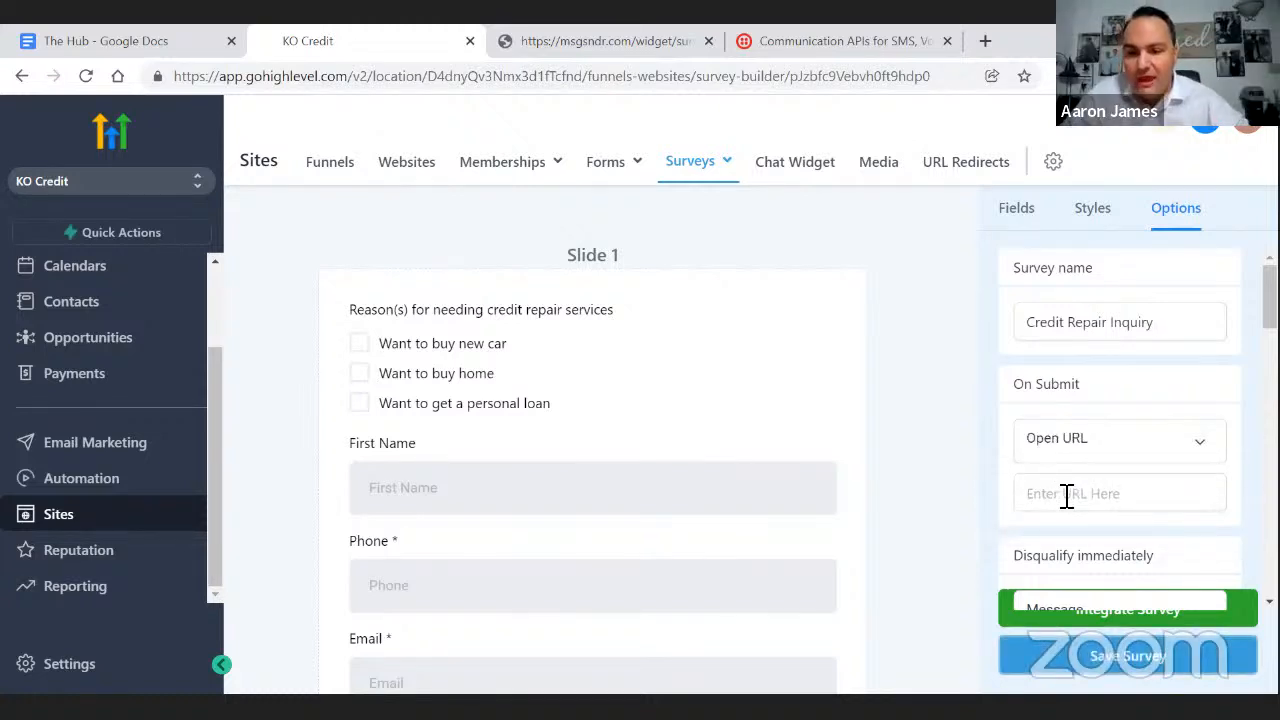
pyautogui.click(1065, 494)
pyautogui.write('htt')
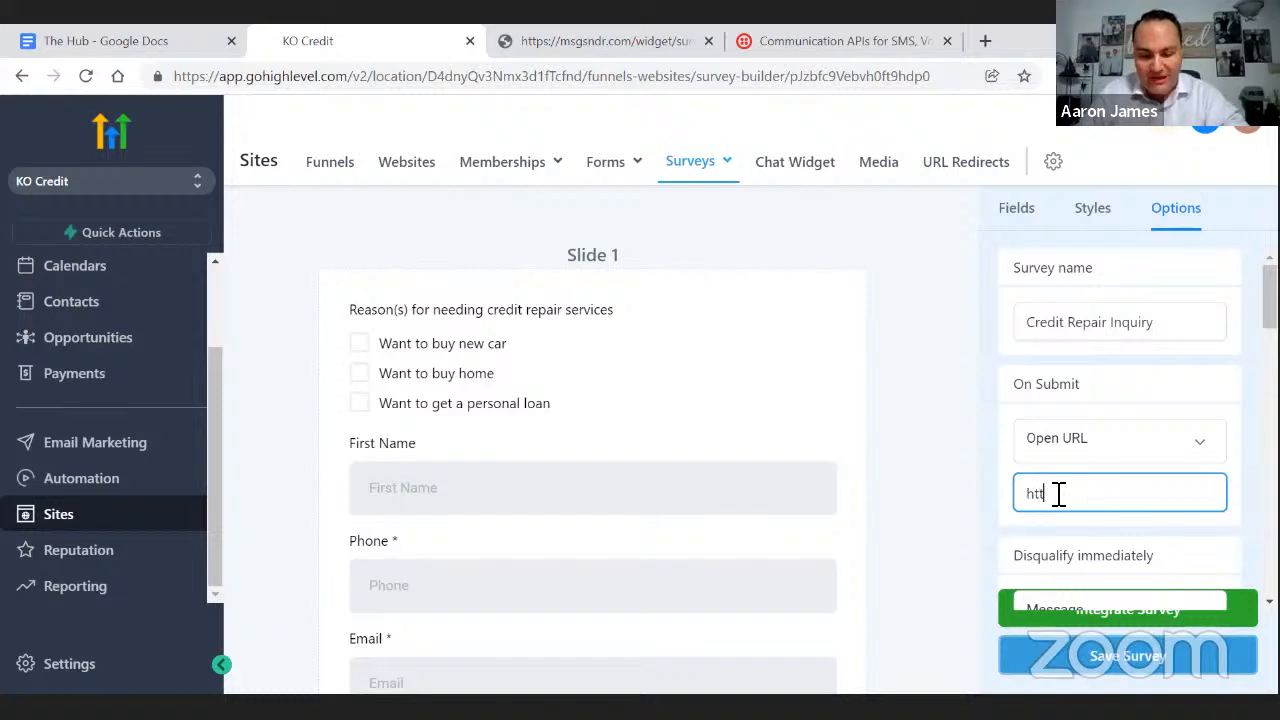
pyautogui.write('ps://')
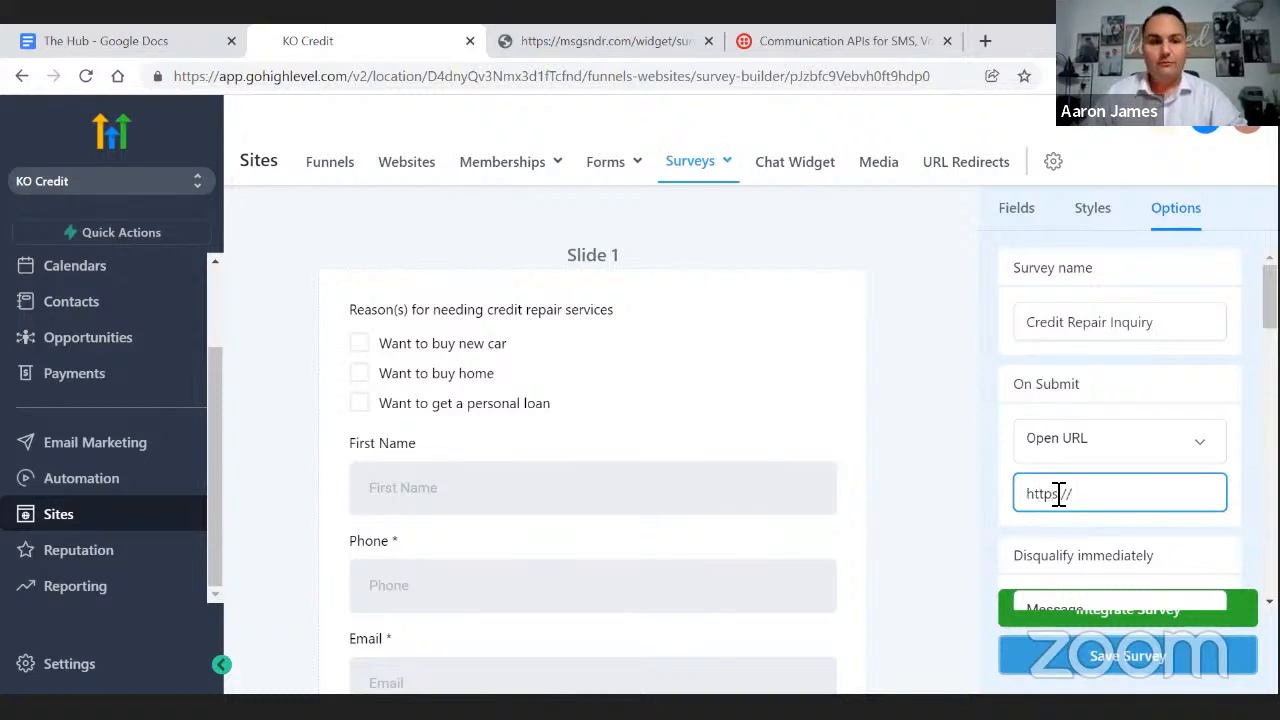
pyautogui.write('kocredit.com')
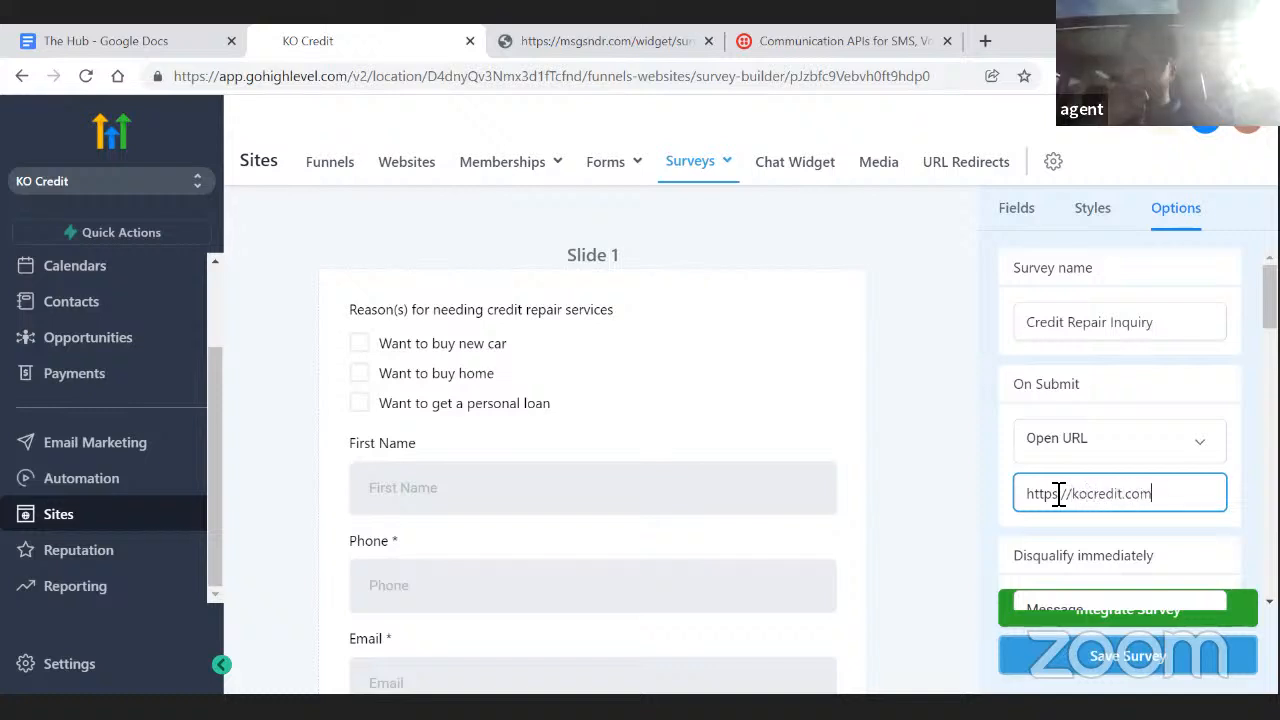
pyautogui.write('/ty')
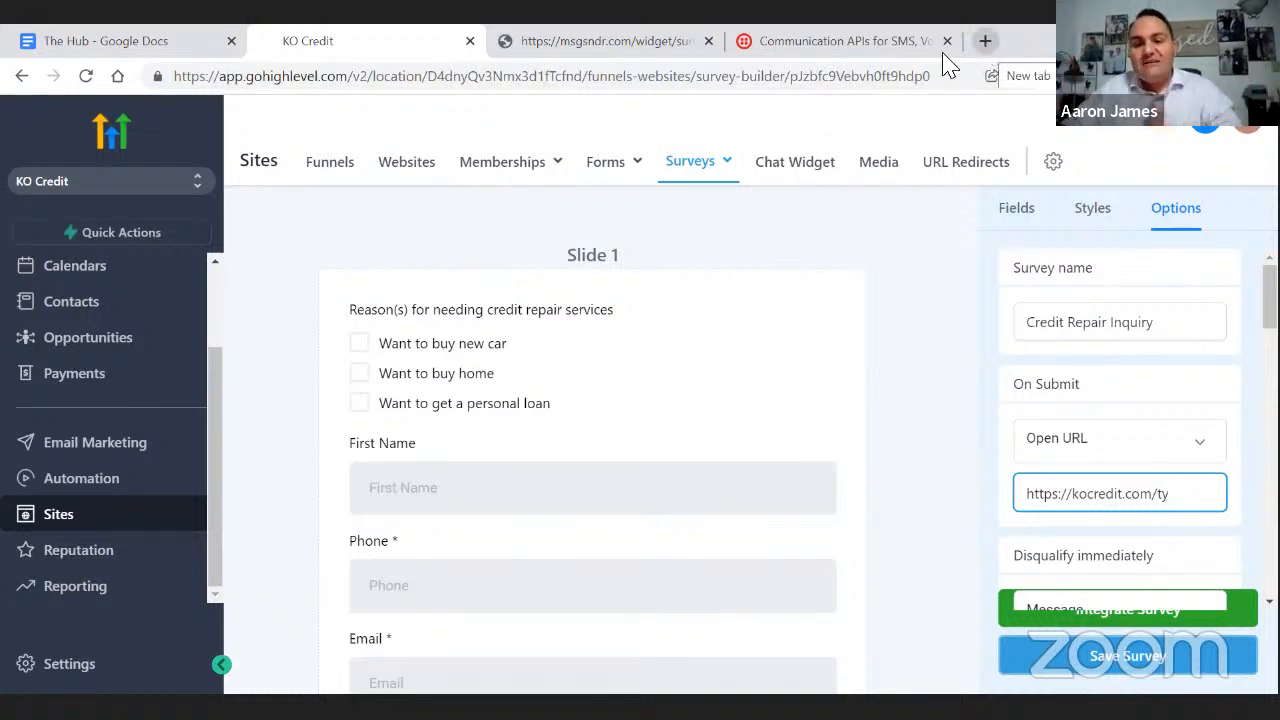
# - Search Google for infusionsoft in a new tab and open keap.com from the results
pyautogui.click(986, 44)
pyautogui.click(886, 78)
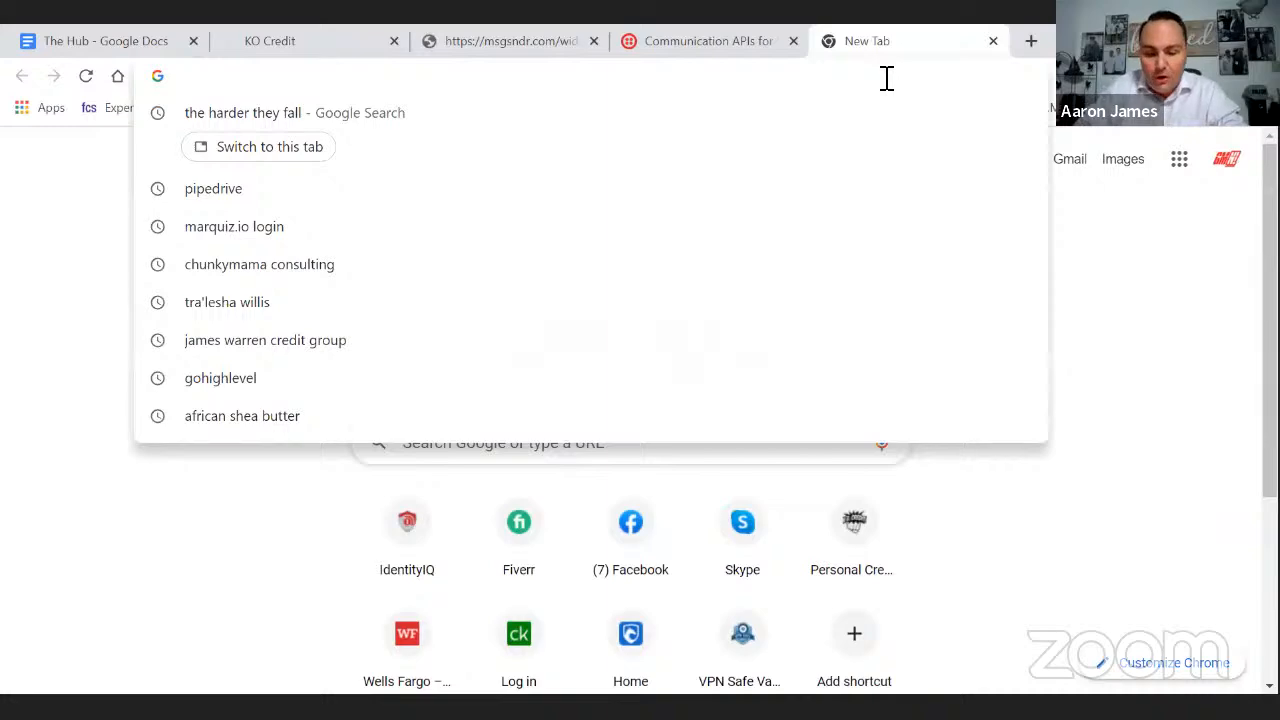
pyautogui.write('infusion')
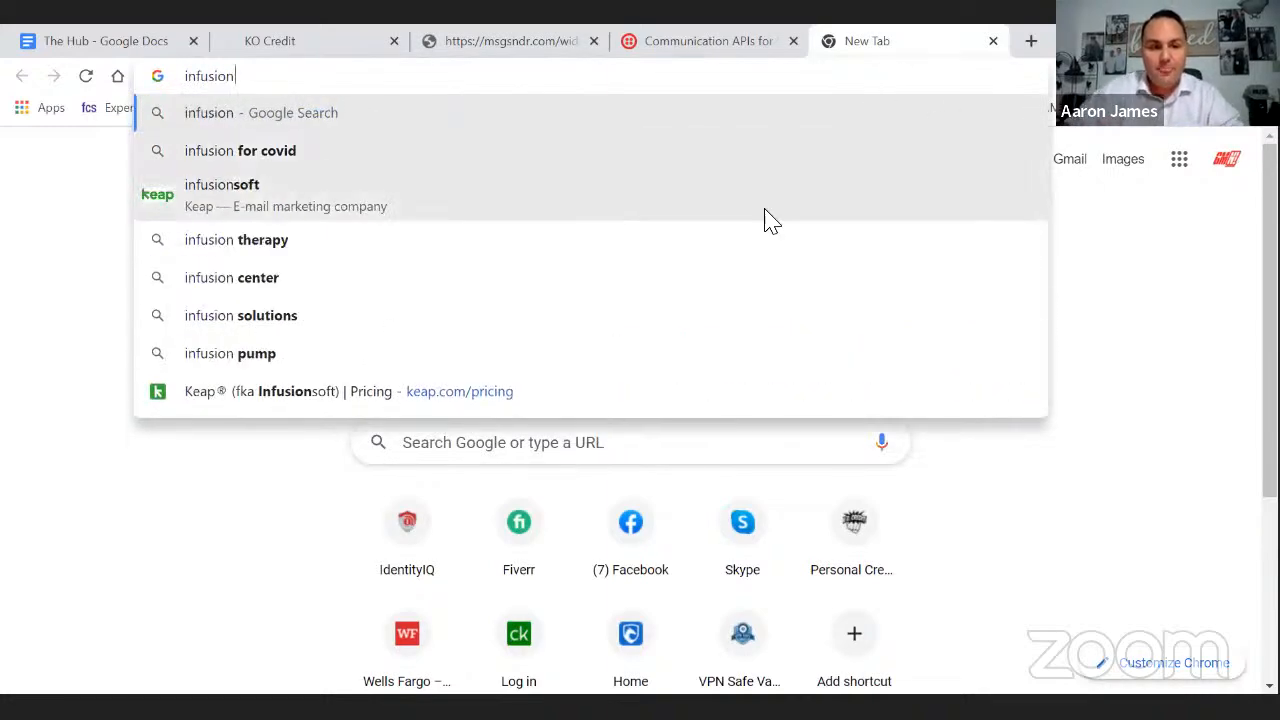
pyautogui.click(335, 199)
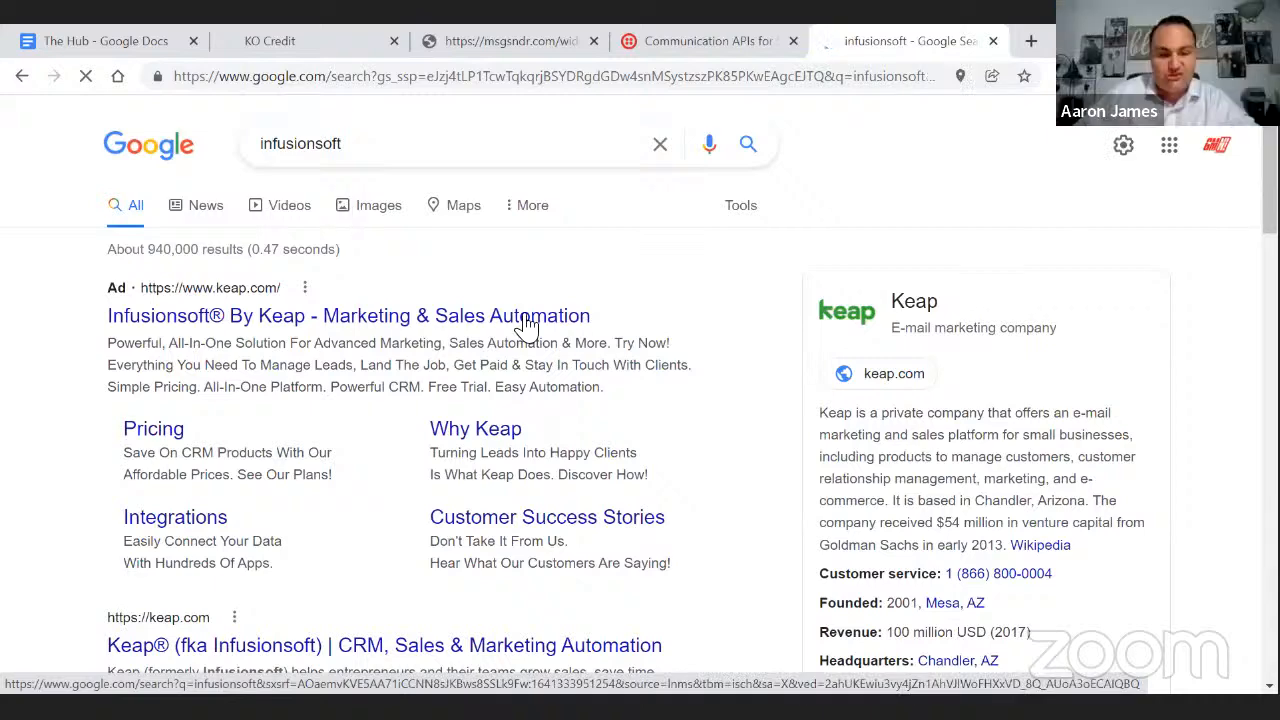
pyautogui.scroll(-2, 482, 417)
pyautogui.scroll(-3, 478, 420)
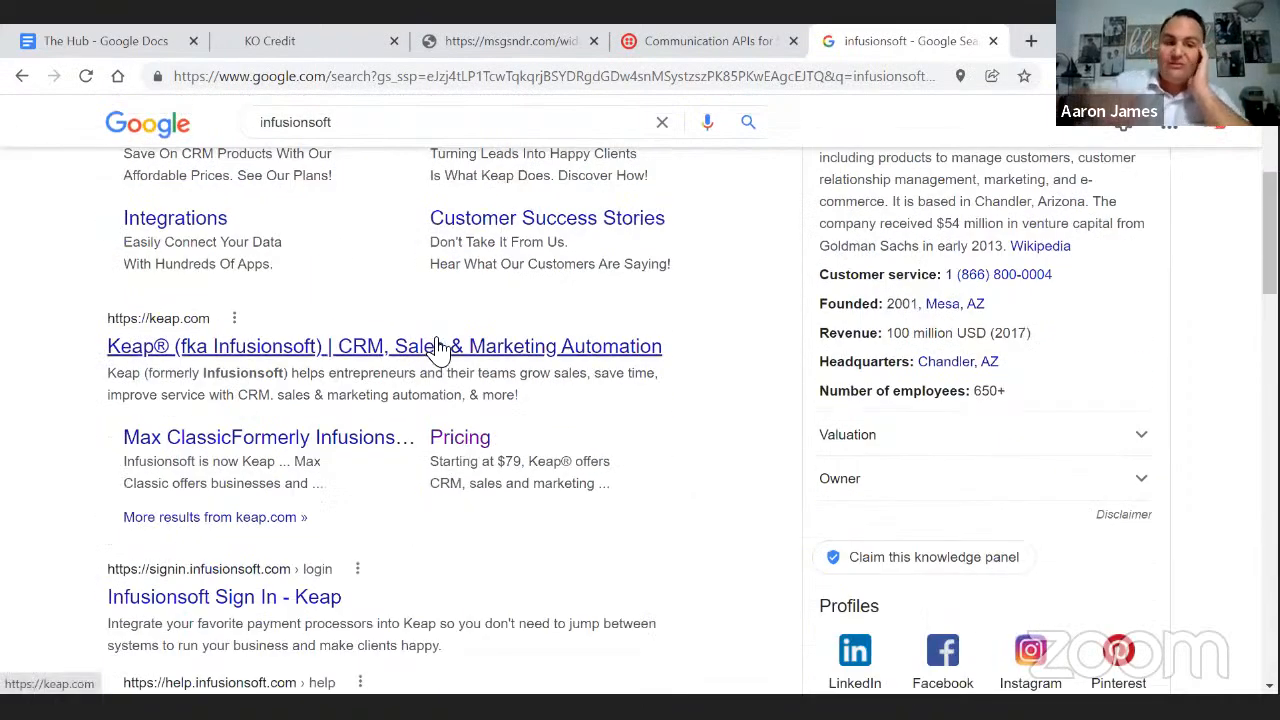
pyautogui.click(438, 347)
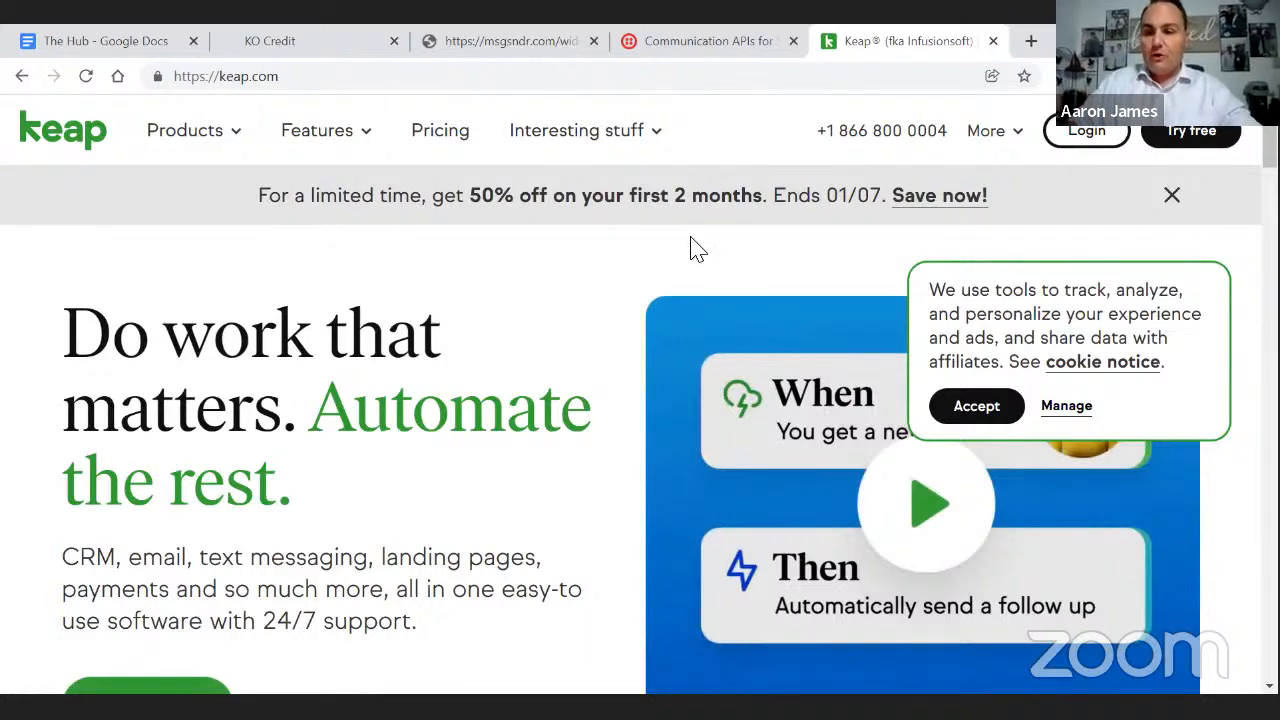
# - Dismiss Keap's discount banner and cookie notice, then open Features > Sales & Marketing Automation
pyautogui.click(1172, 197)
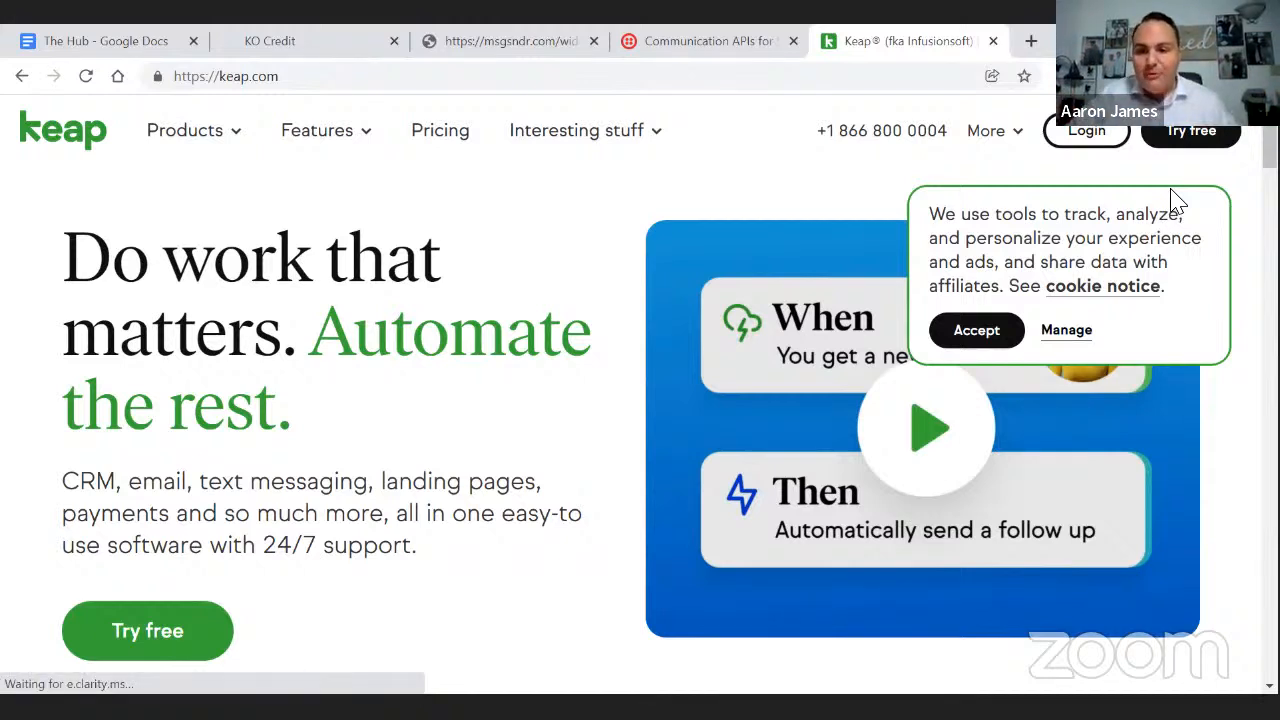
pyautogui.click(976, 331)
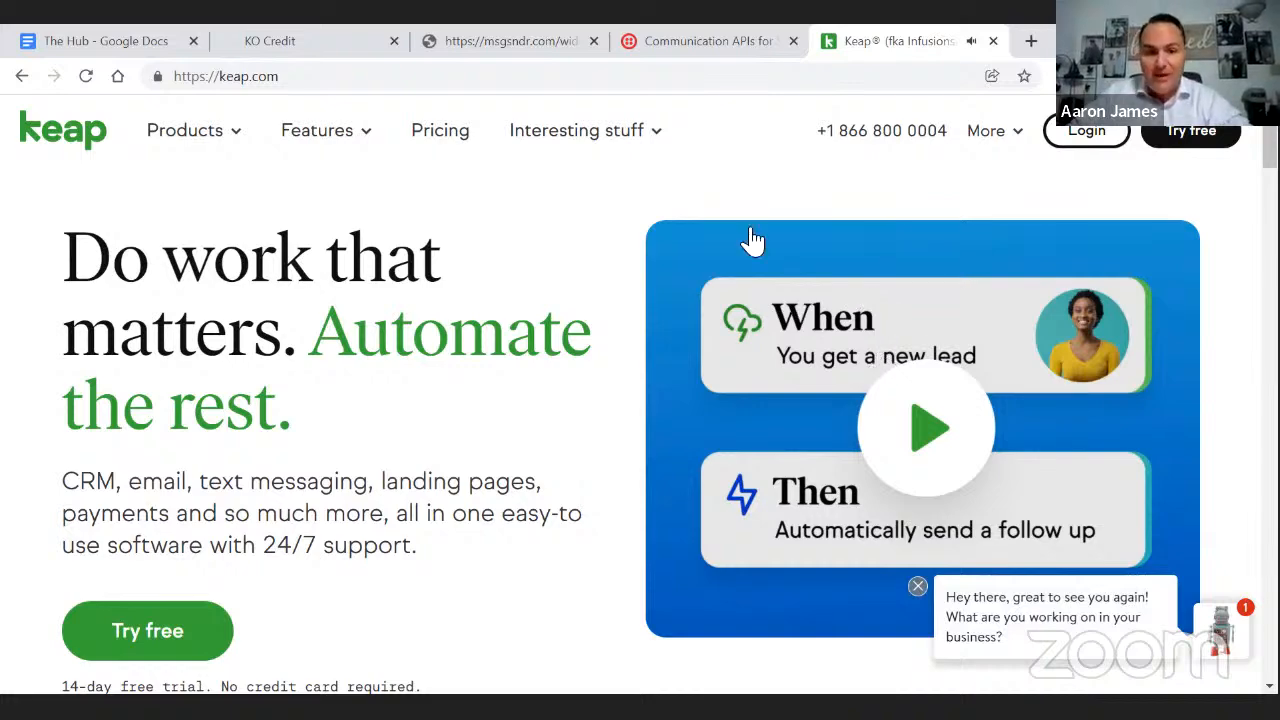
pyautogui.moveTo(228, 140)
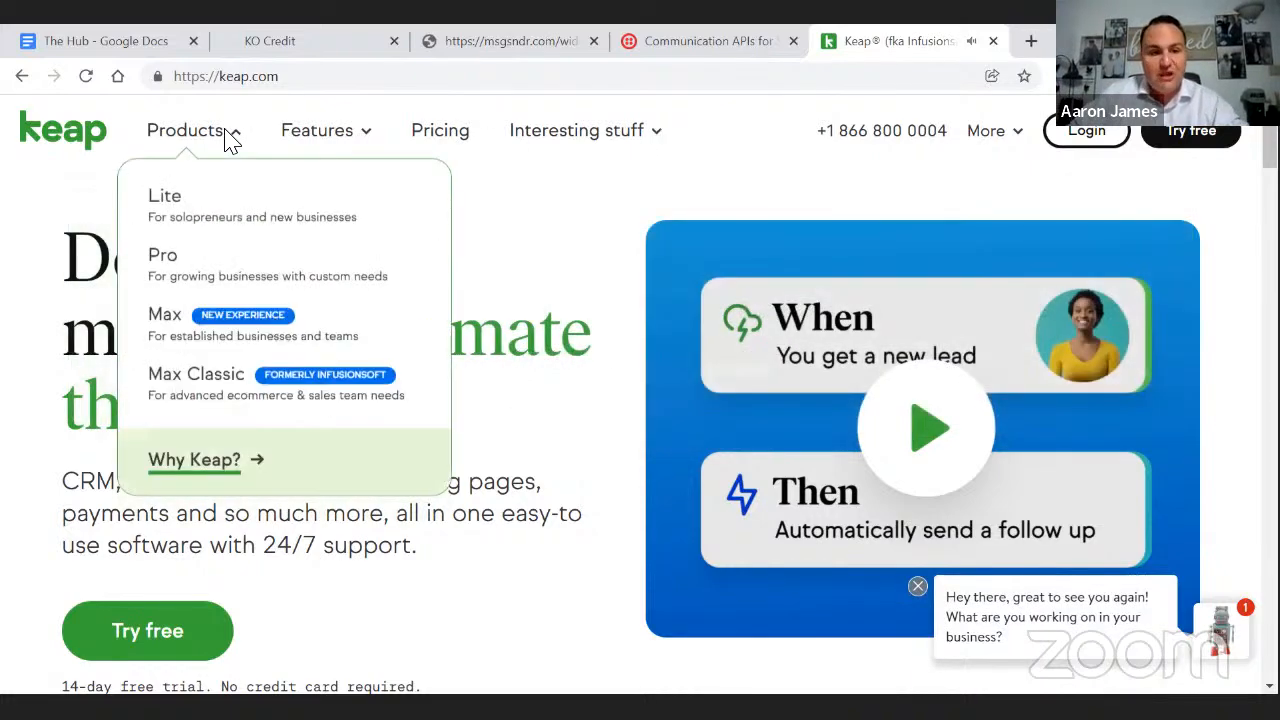
pyautogui.moveTo(370, 145)
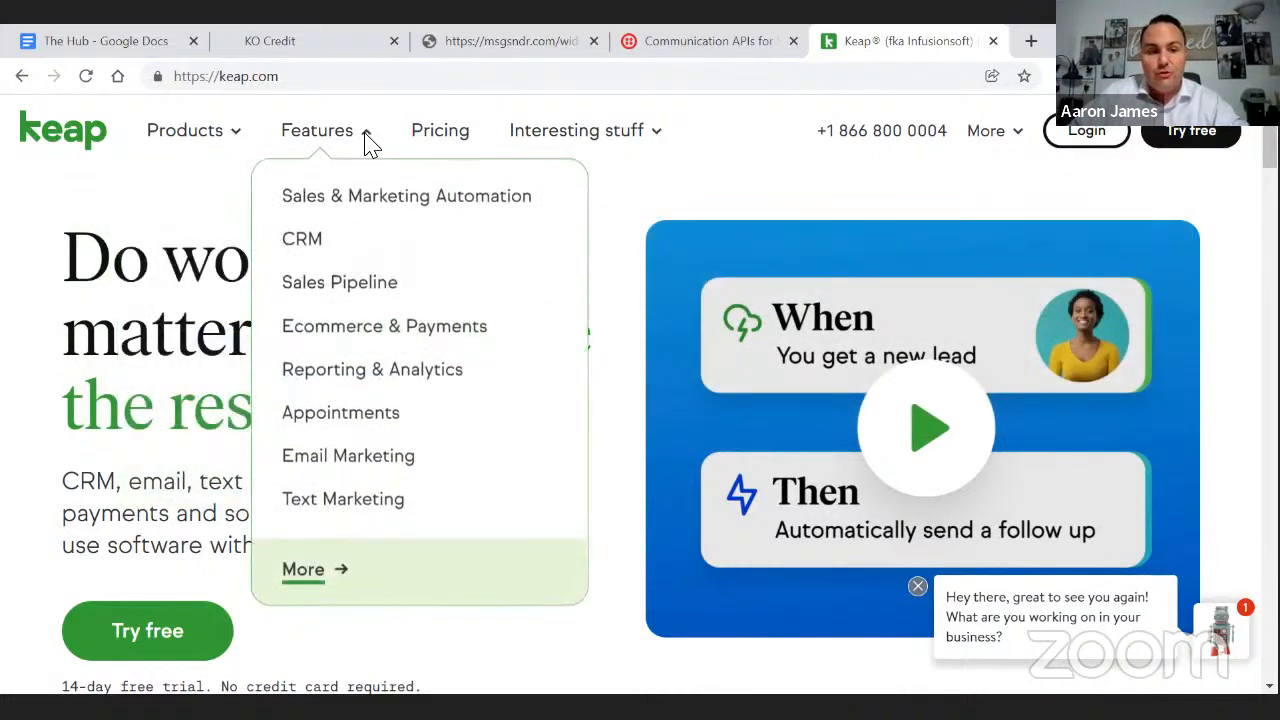
pyautogui.click(379, 205)
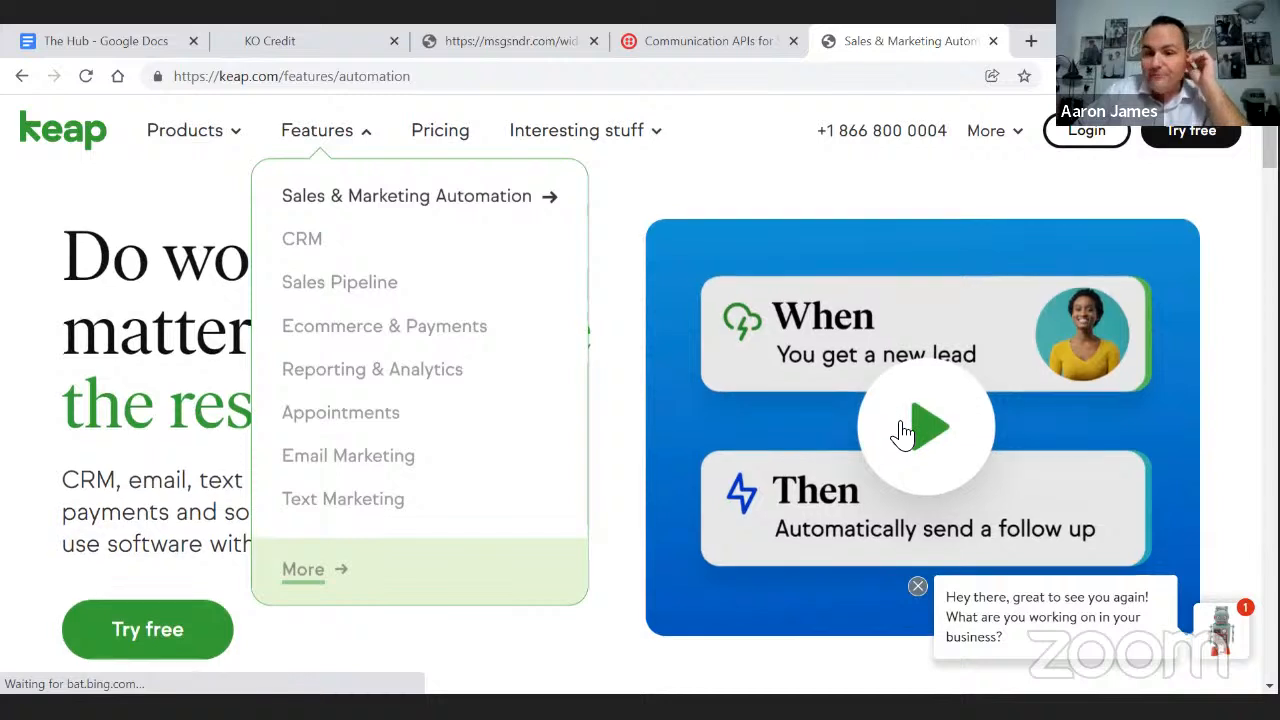
# - Scroll through the Sales & Marketing Automation page, then start a new blank browser tab
pyautogui.scroll(-2, 903, 432)
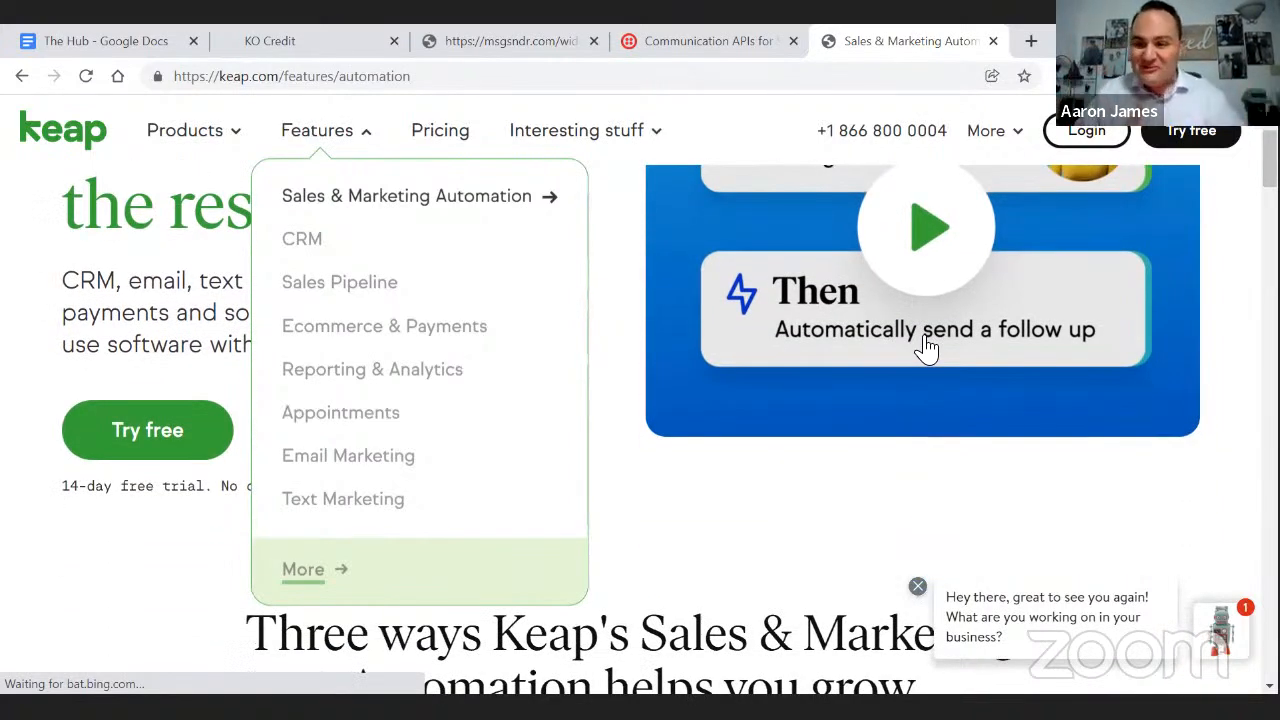
pyautogui.scroll(-1, 927, 345)
pyautogui.scroll(-1, 975, 316)
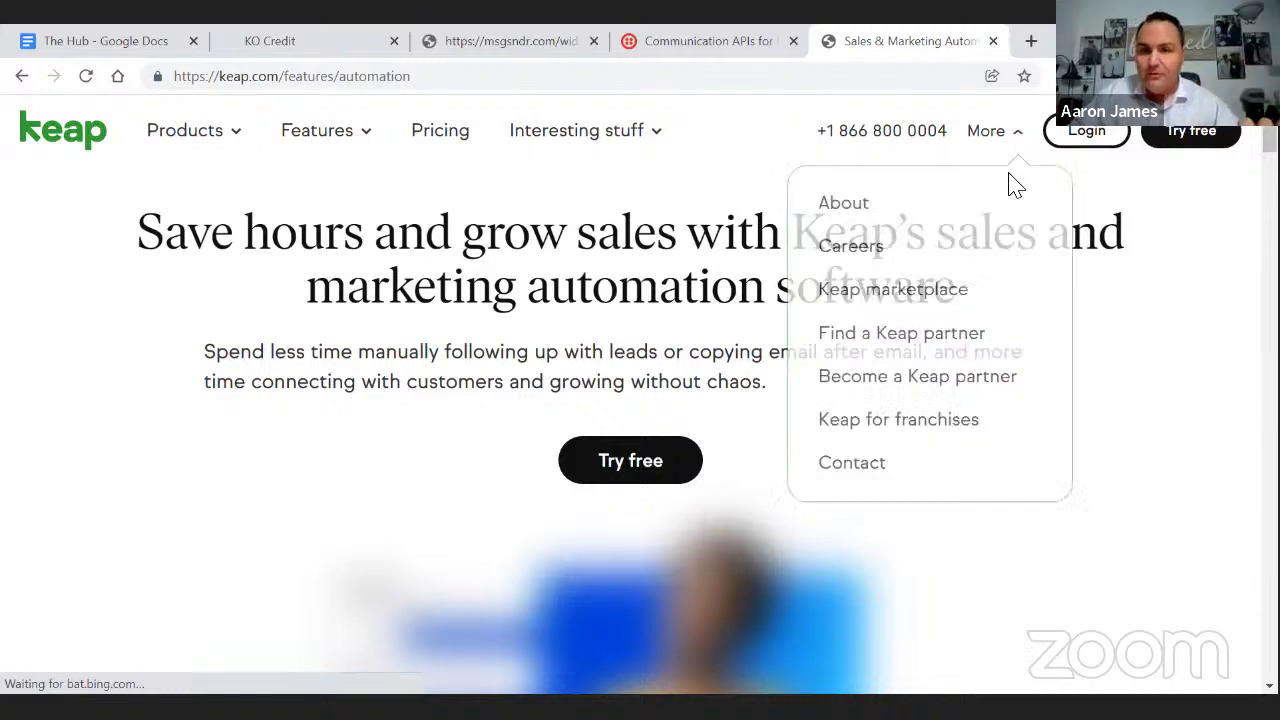
pyautogui.click(1031, 41)
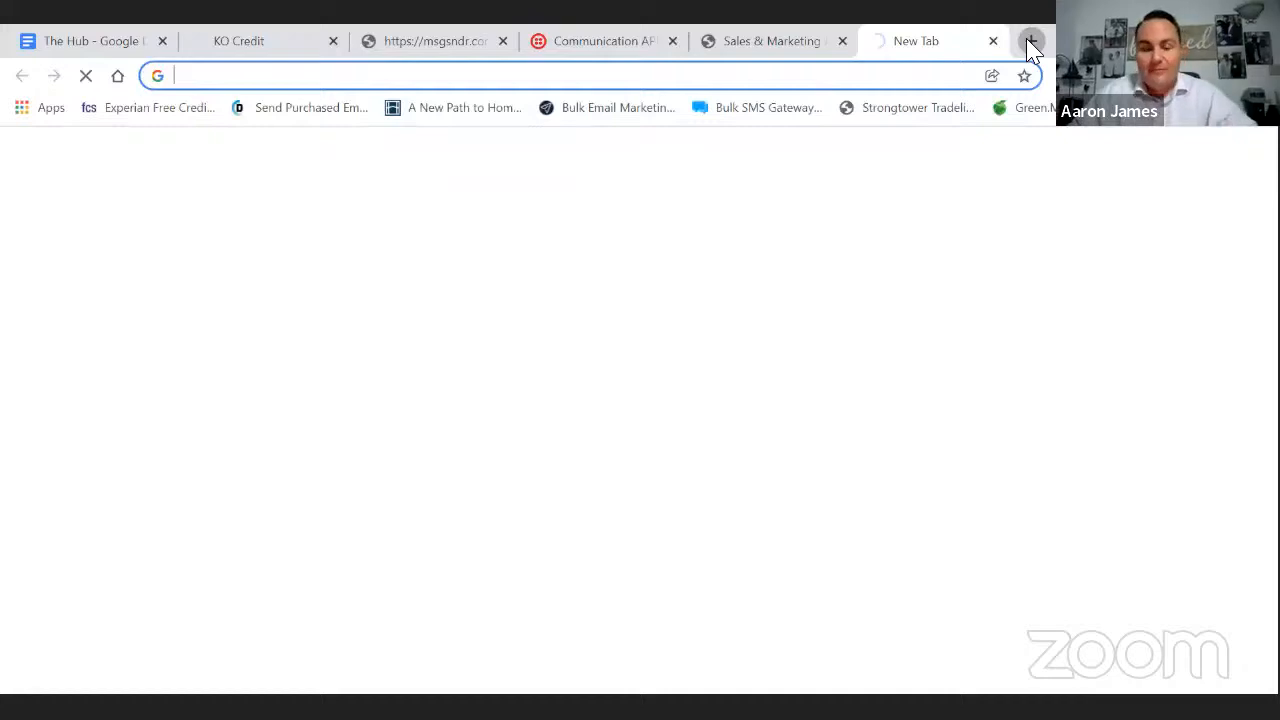
# - Run a Google search for 'activecampaign' in the new tab
pyautogui.click(866, 78)
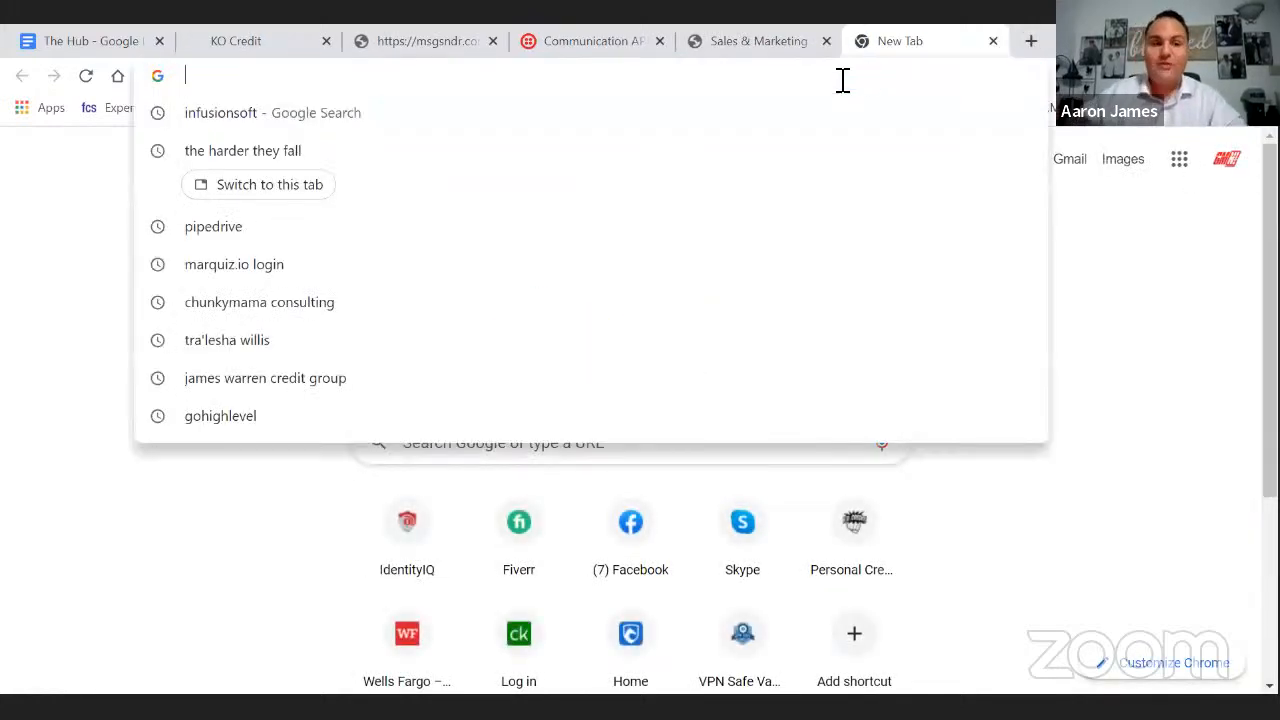
pyautogui.write('activecampaign')
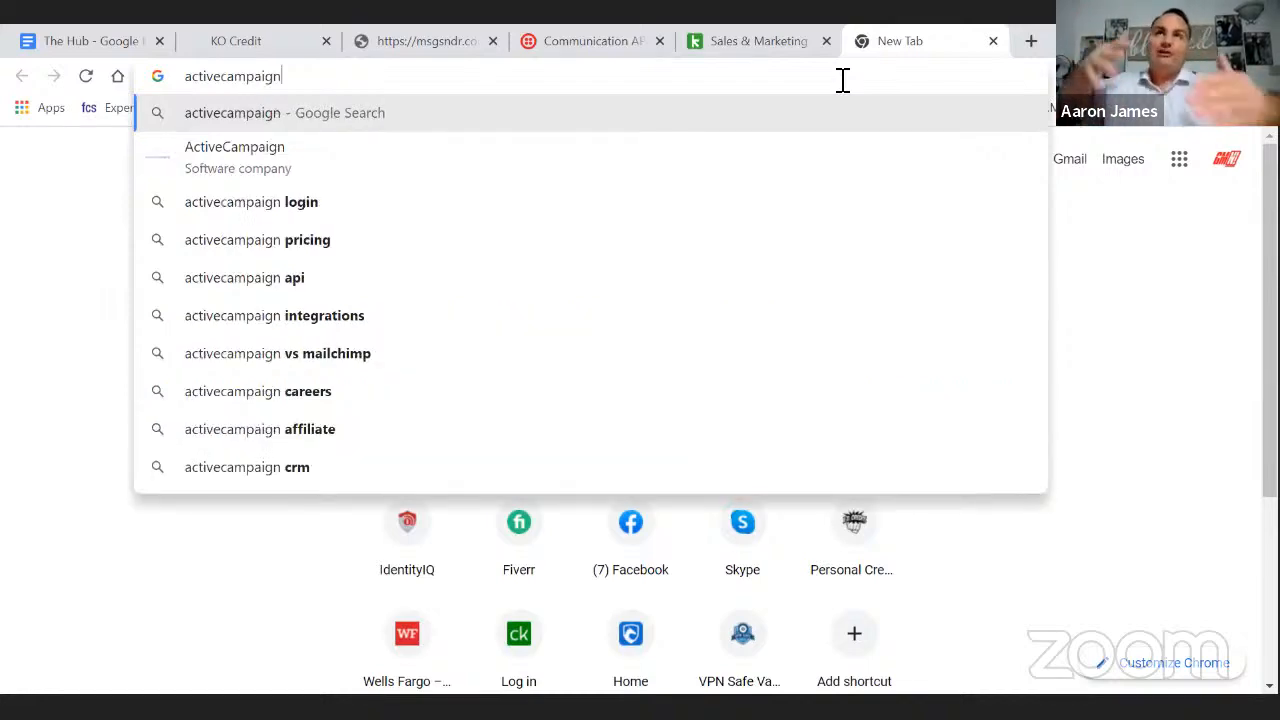
pyautogui.press('Return')
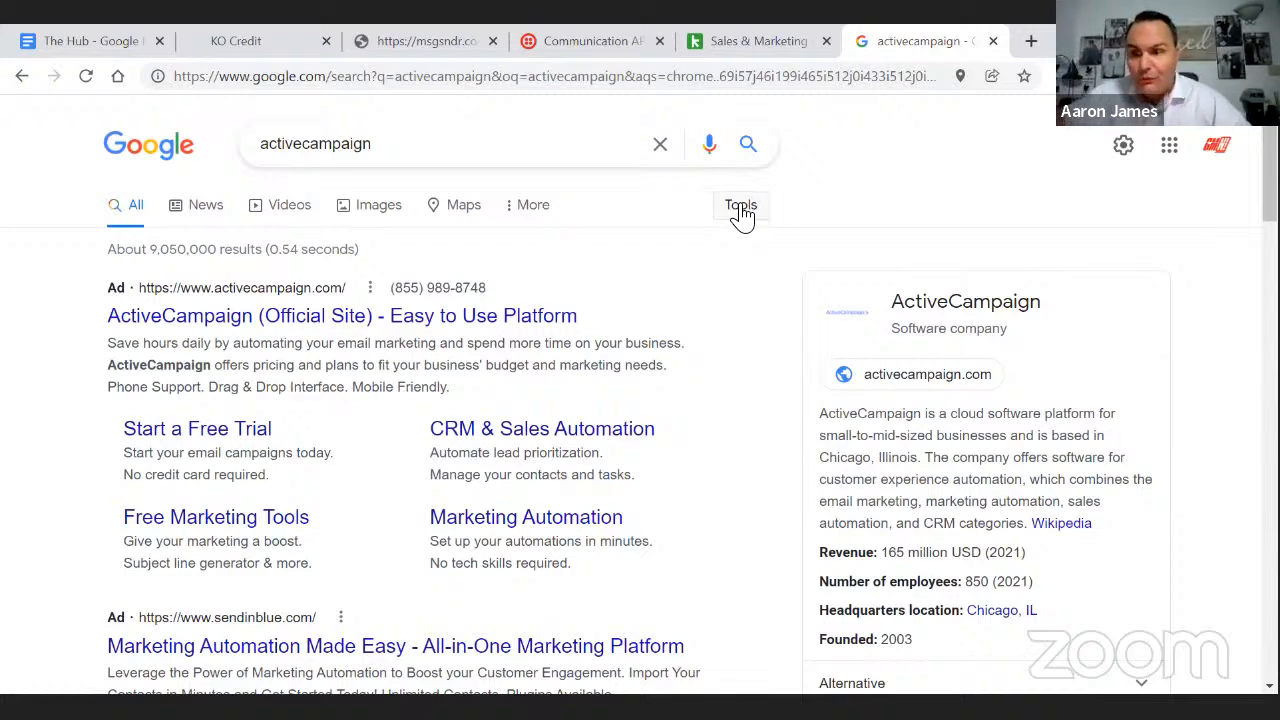
# - Scroll through the ActiveCampaign results, then return to the survey's thank-you preview tab
pyautogui.scroll(-2, 700, 265)
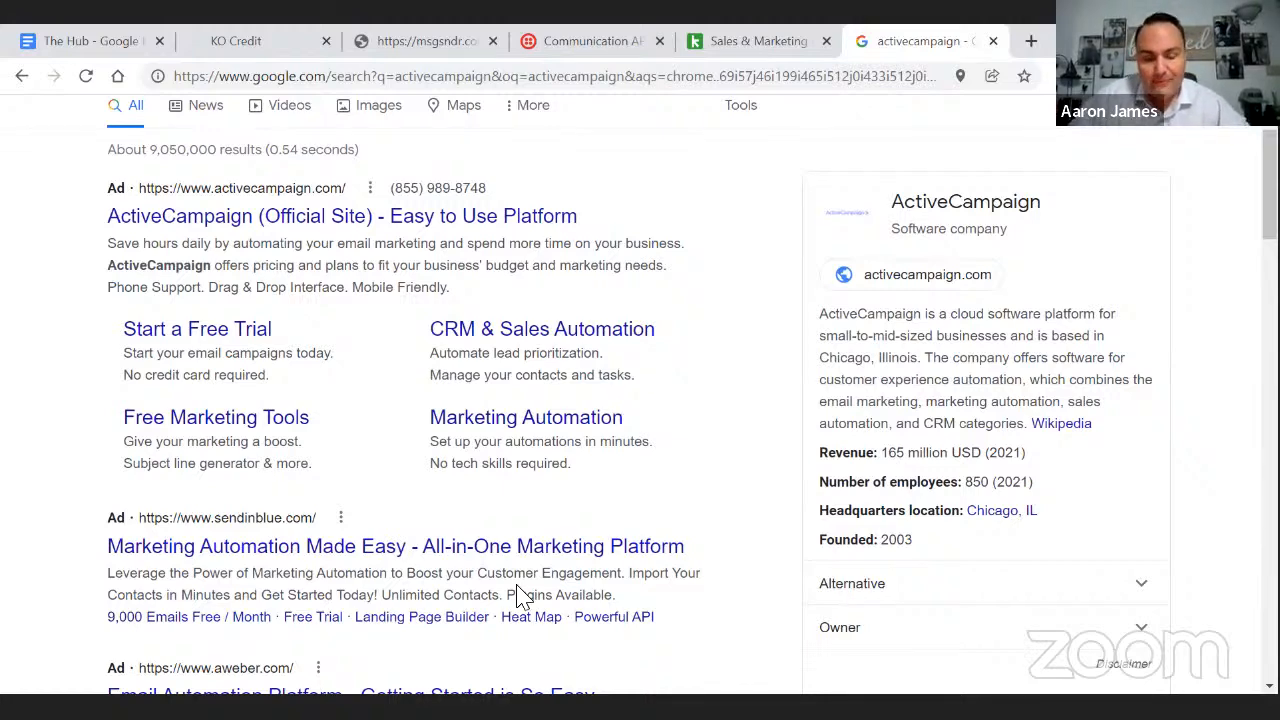
pyautogui.scroll(-2, 517, 594)
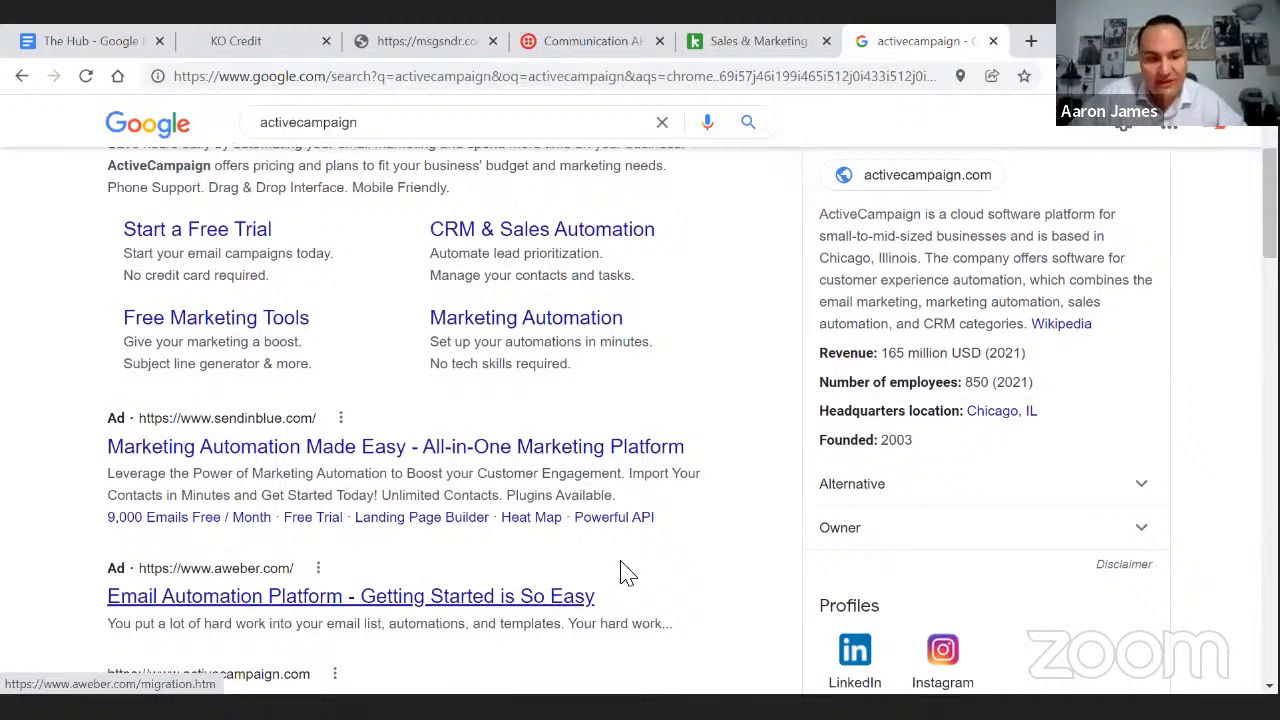
pyautogui.scroll(-1, 683, 555)
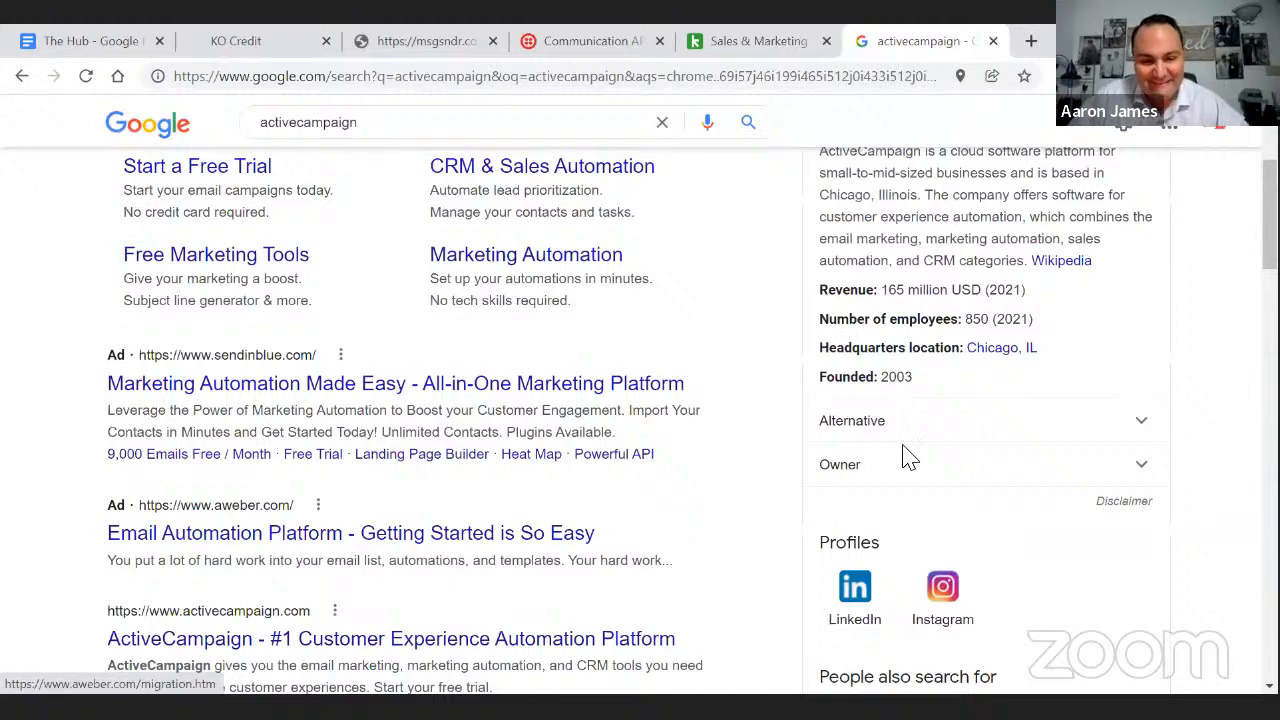
pyautogui.scroll(-2, 905, 456)
pyautogui.scroll(-10, 905, 456)
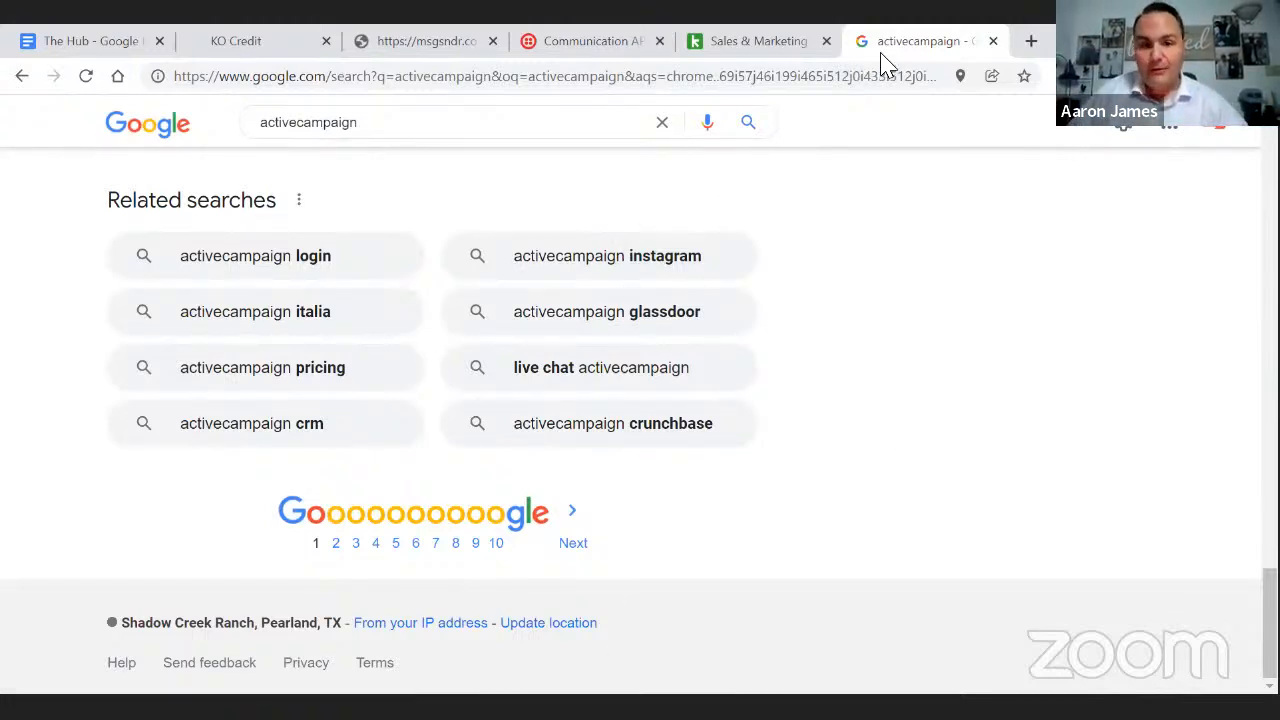
pyautogui.scroll(1, 751, 360)
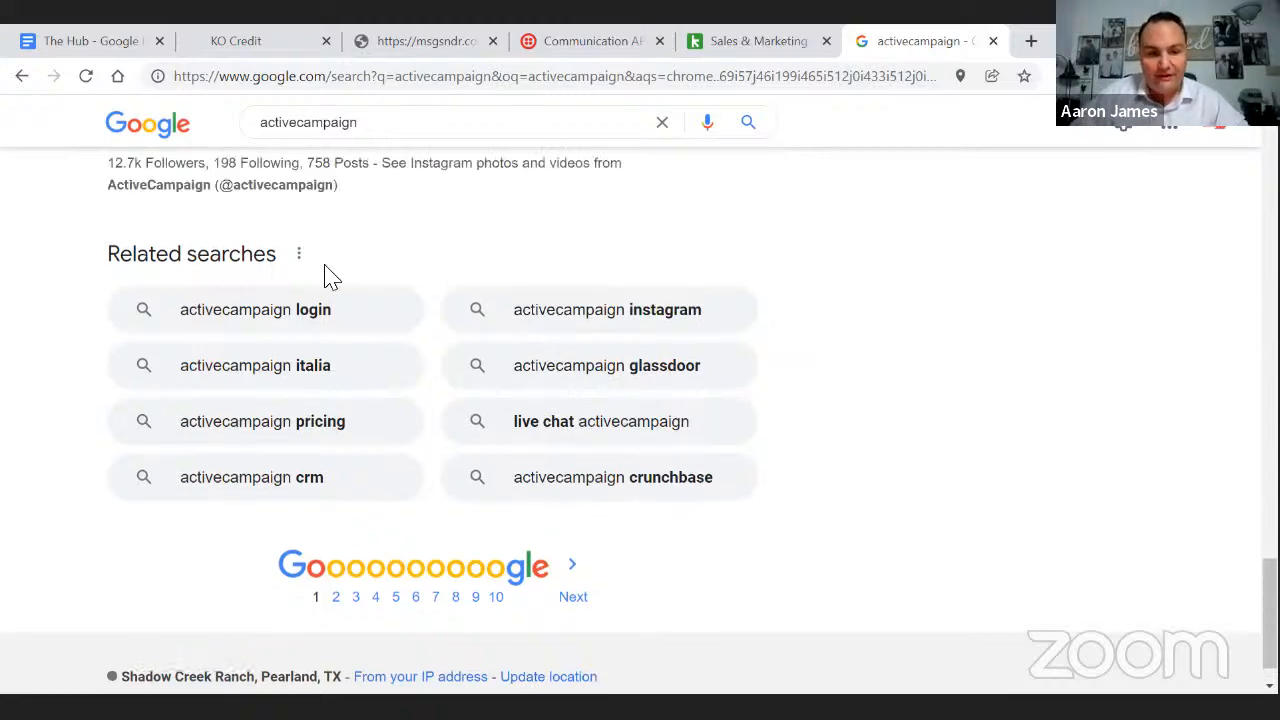
pyautogui.scroll(3, 500, 385)
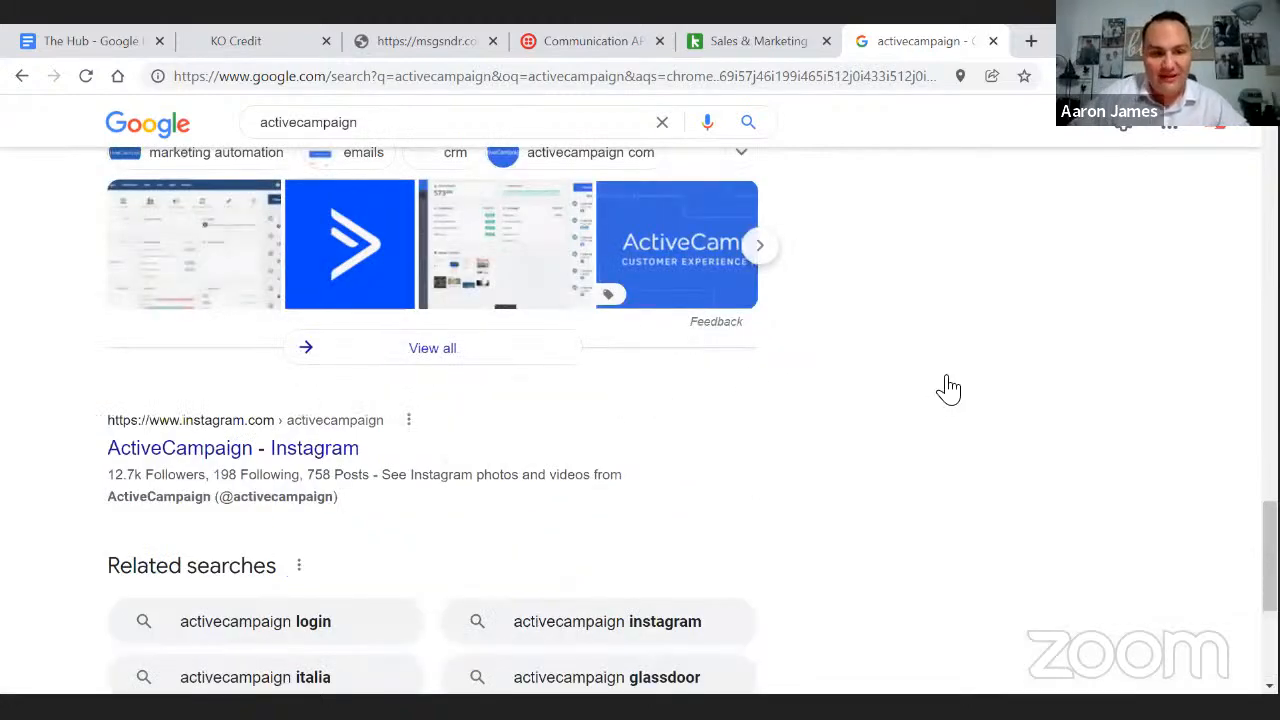
pyautogui.scroll(5, 949, 390)
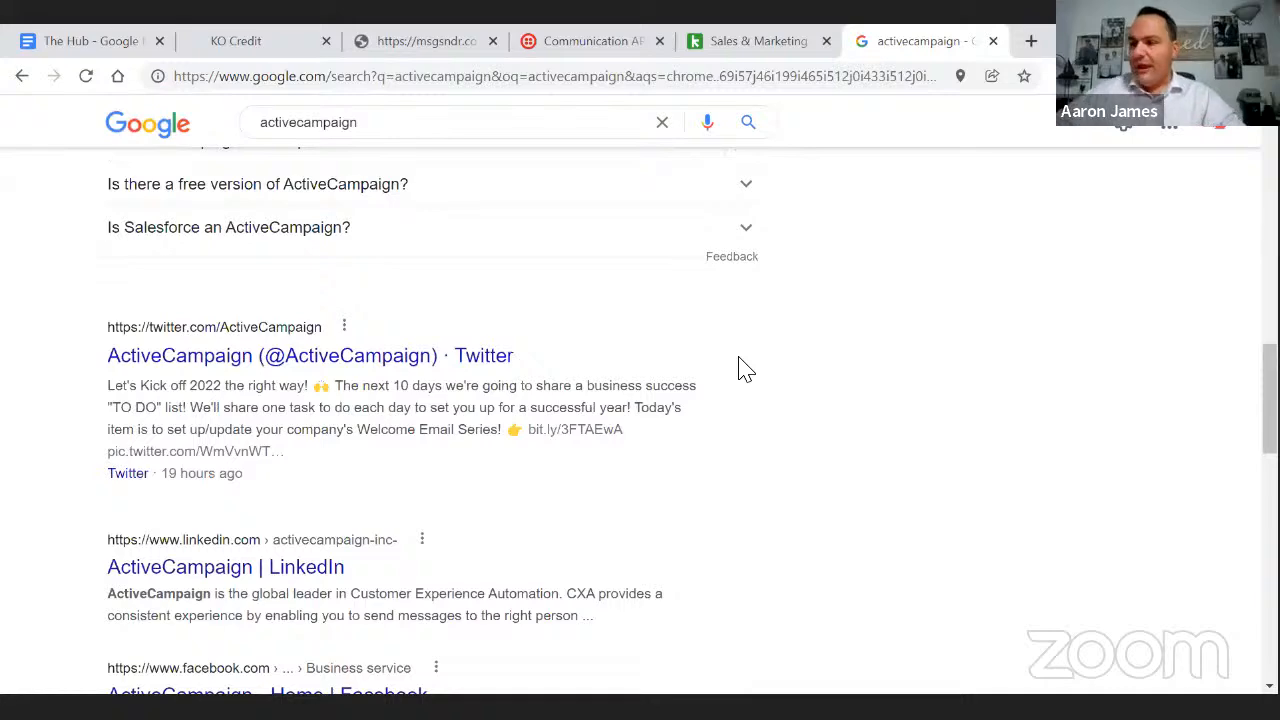
pyautogui.scroll(10, 745, 370)
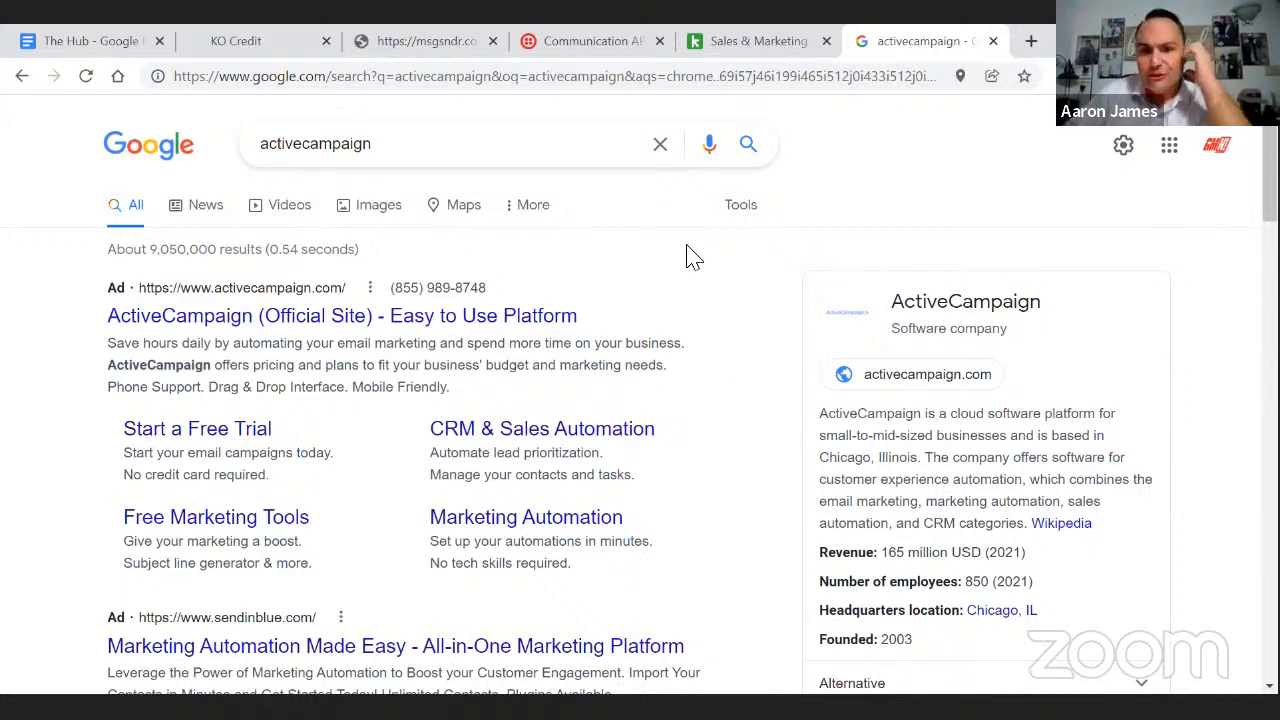
pyautogui.click(434, 45)
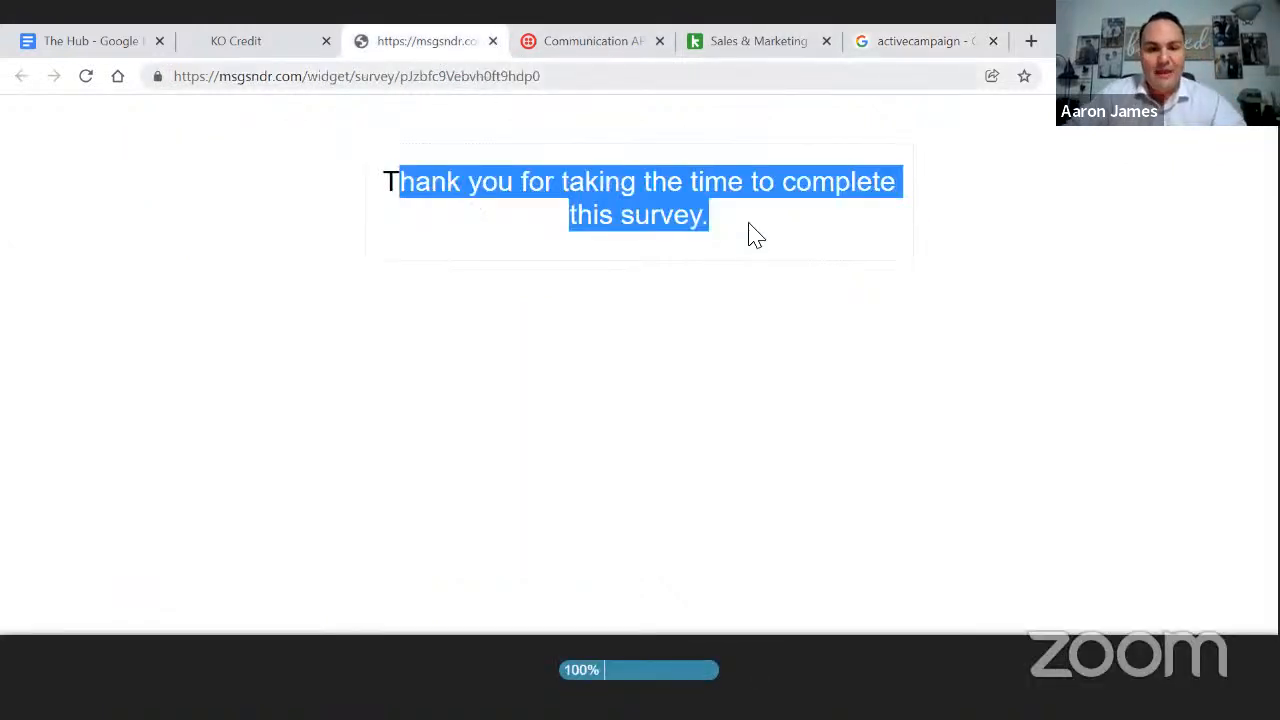